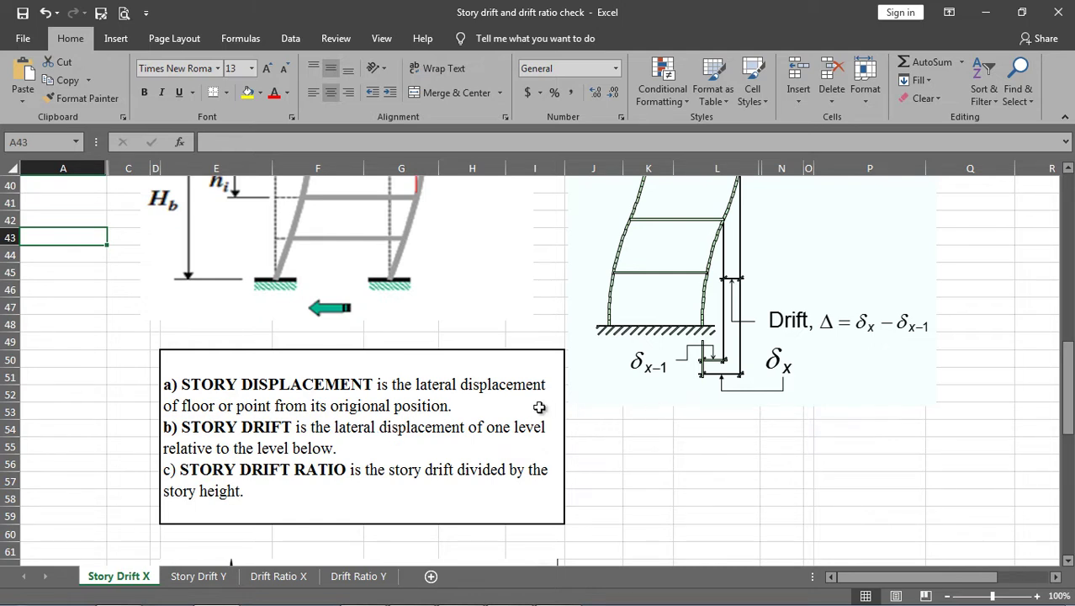
- Switch to the ETABS model and add load pattern EQ+XX with type Seismic (Drift) and auto lateral load UBC 97
left_click(404, 589)
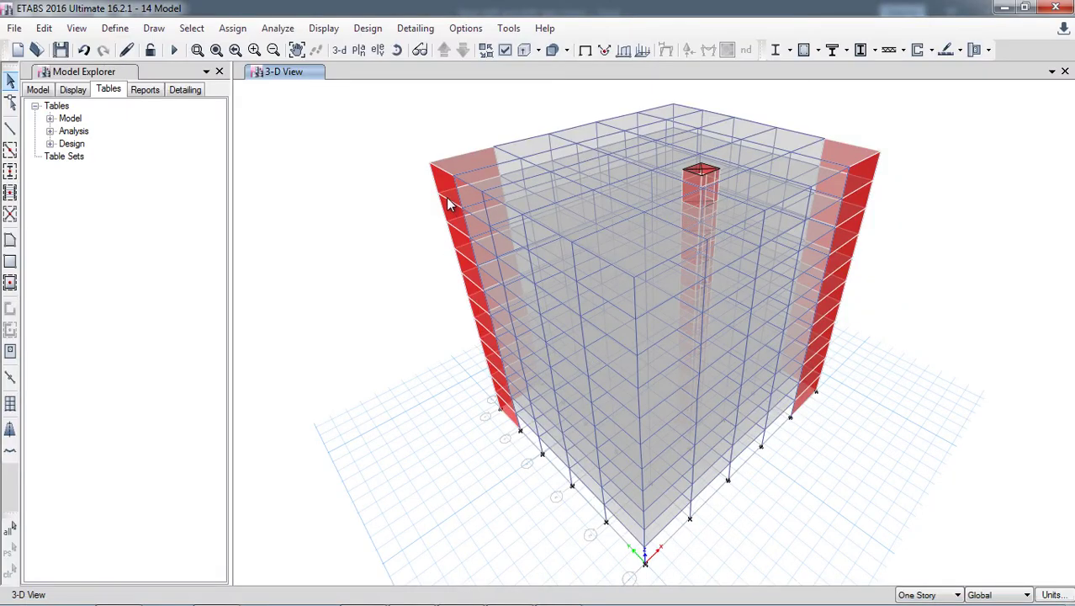
left_click(115, 29)
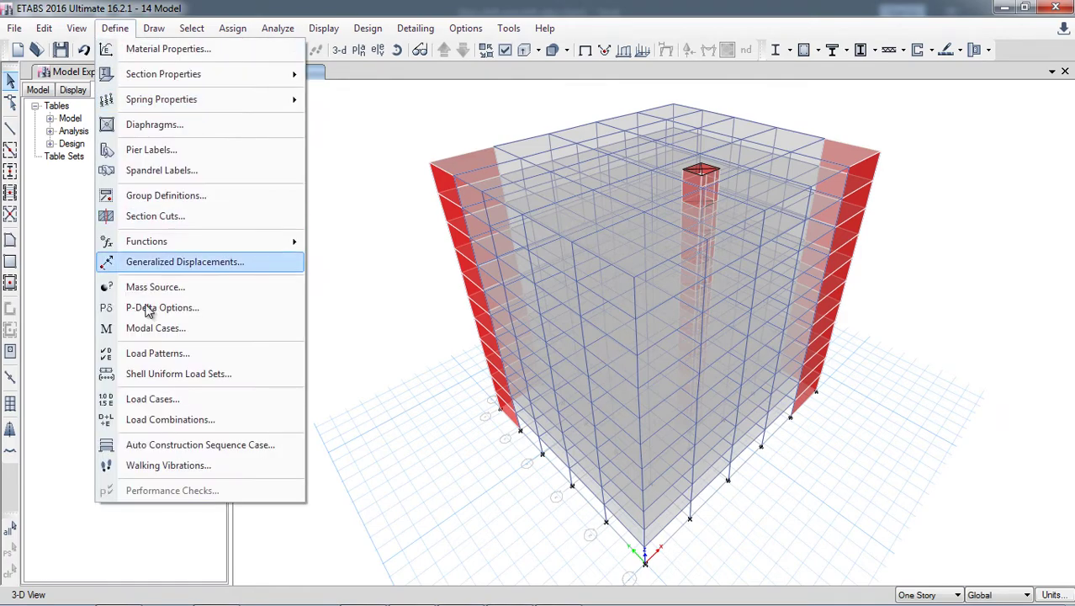
left_click(233, 355)
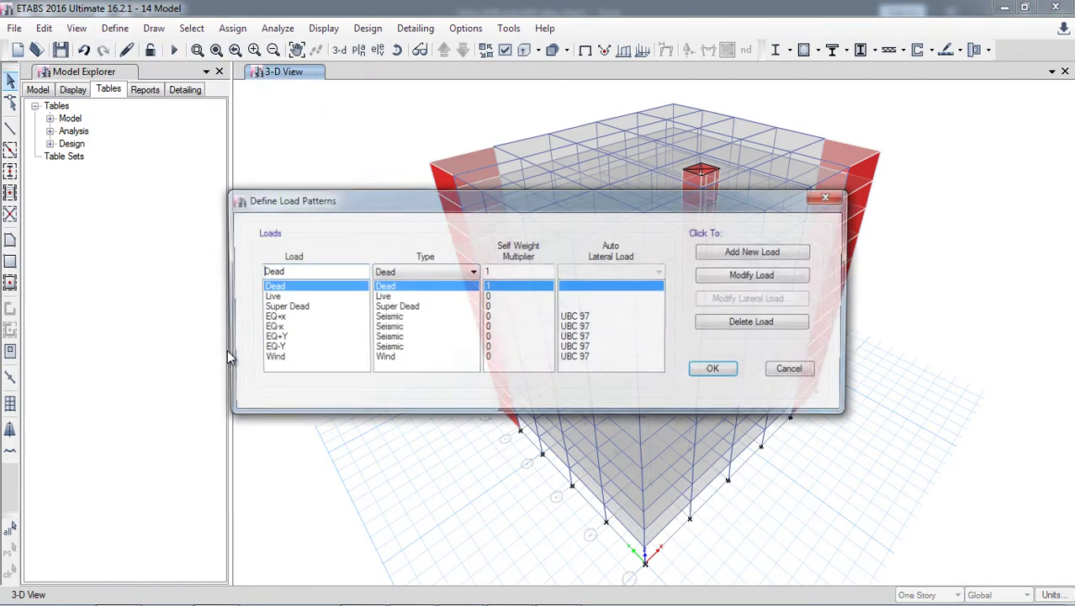
left_click(310, 338)
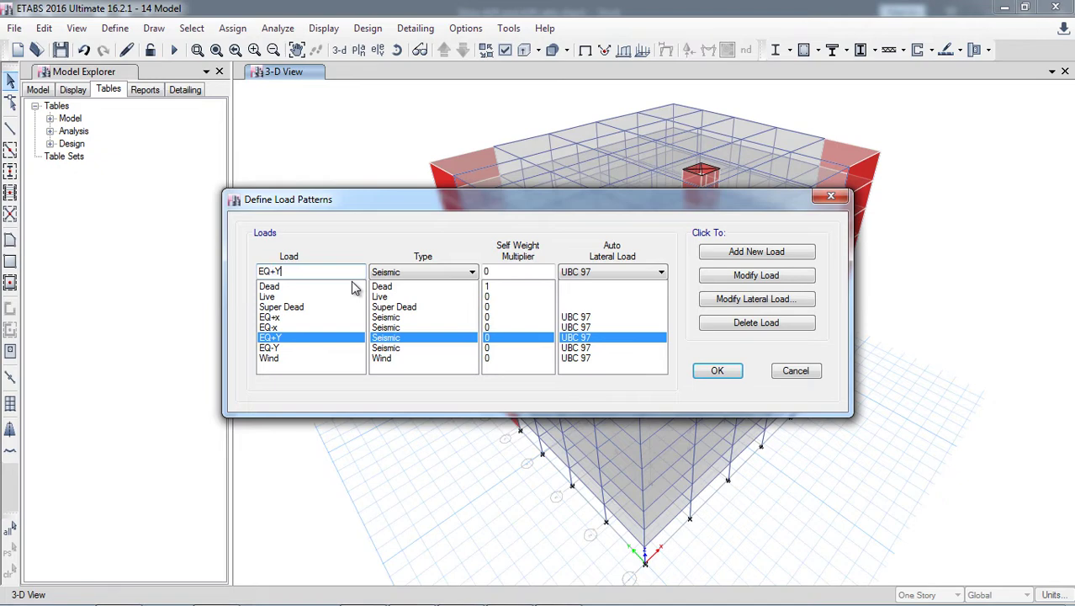
key("Caps_Lock")
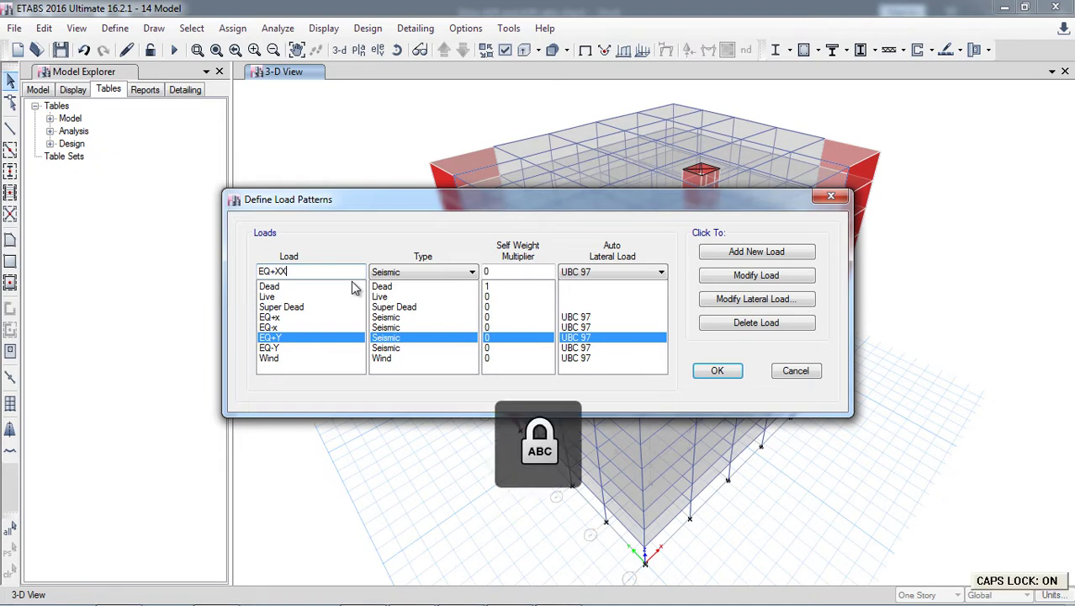
left_click(463, 272)
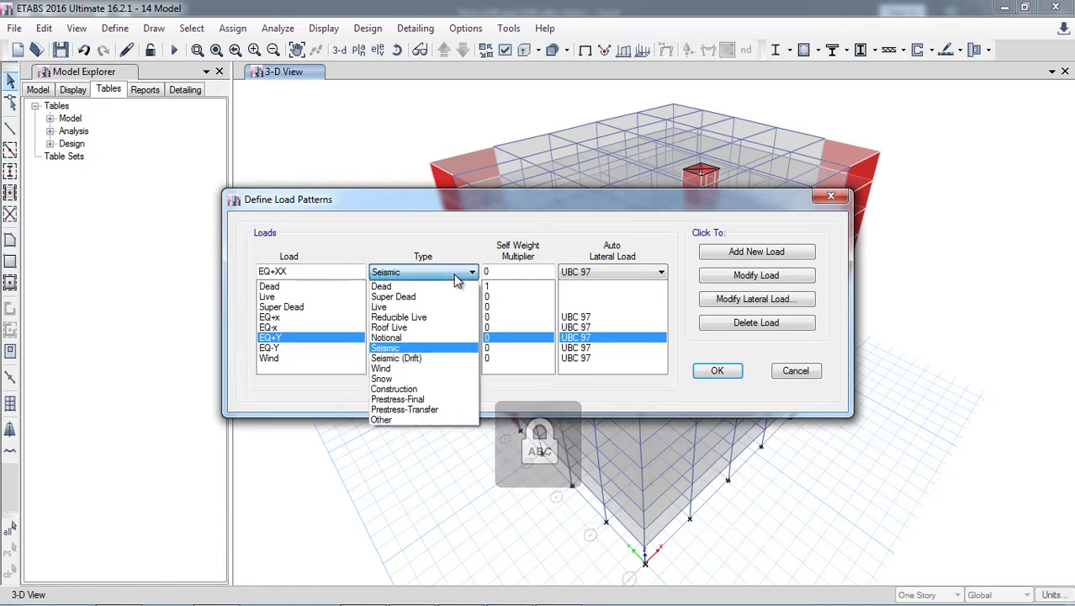
left_click(404, 358)
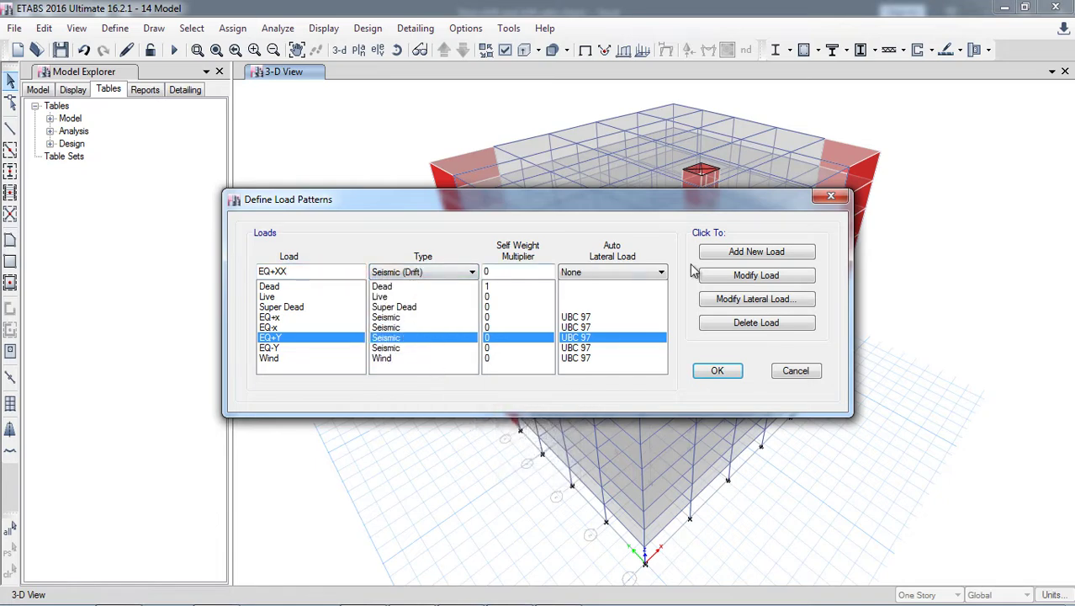
left_click(647, 273)
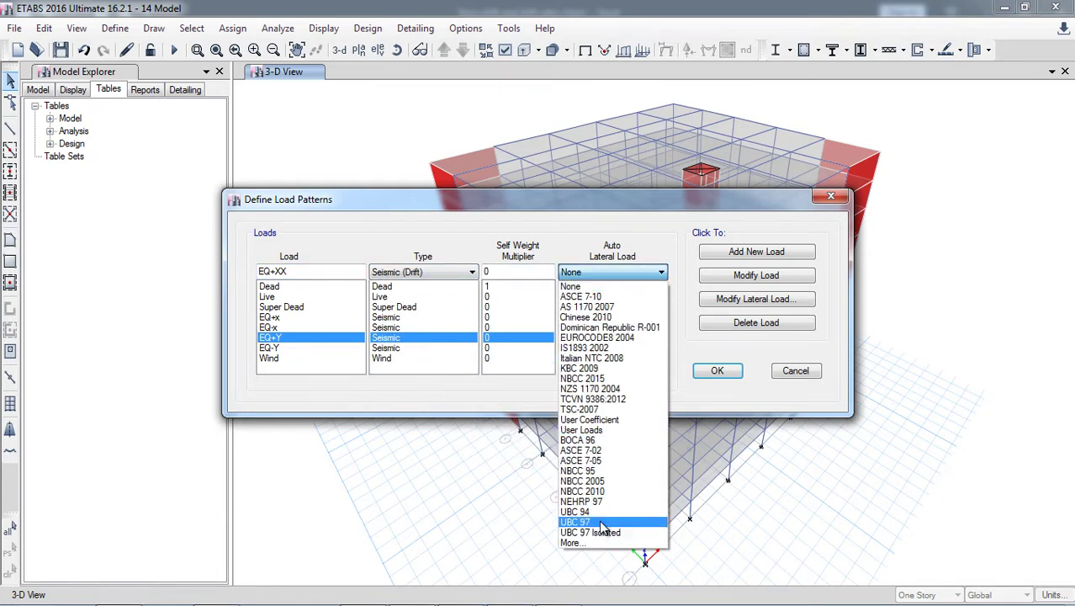
left_click(608, 516)
left_click(754, 252)
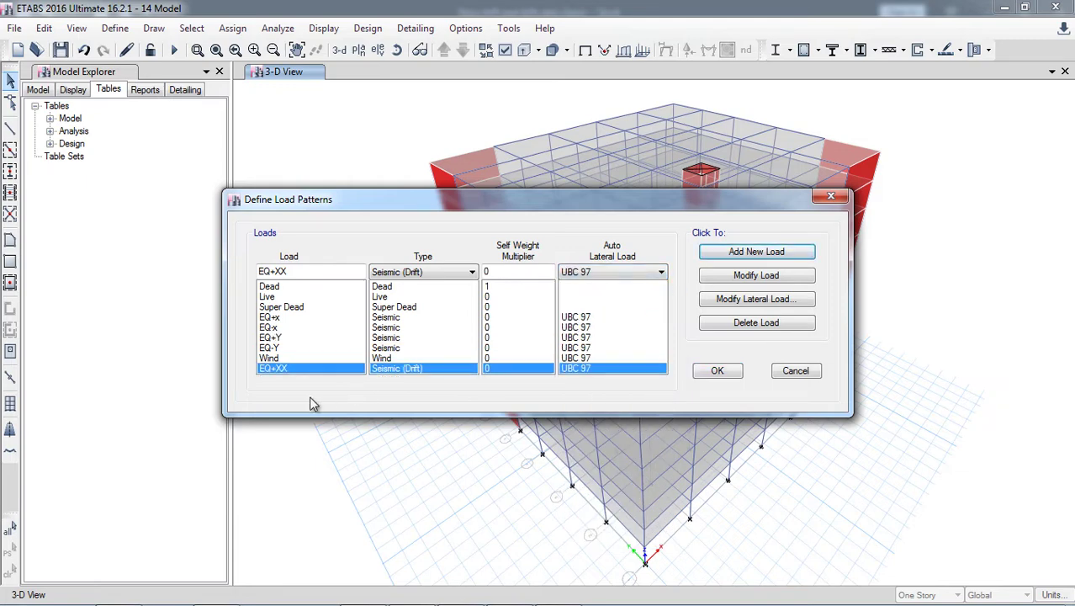
- Add load pattern EQ-XX with type Seismic (Drift) and auto lateral load UBC 97
left_click(283, 270)
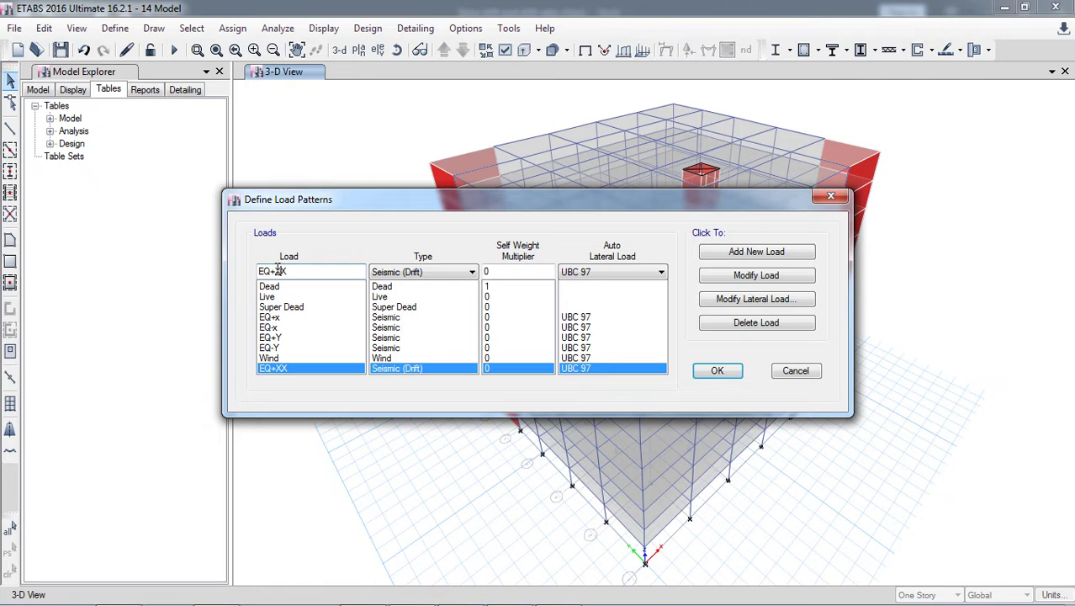
type("-")
left_click(757, 251)
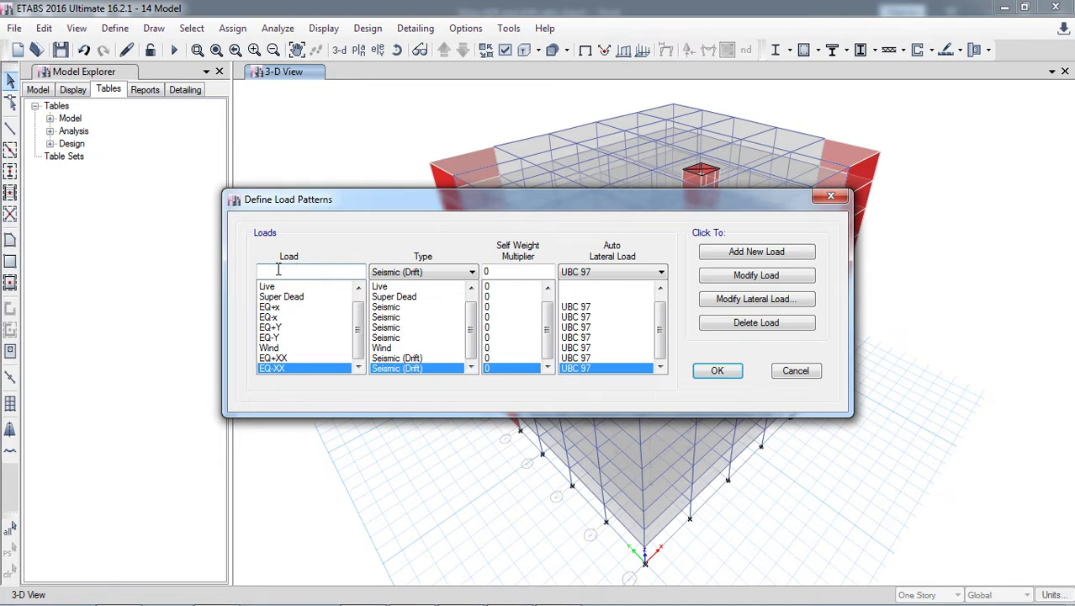
- Add load patterns EQ+YY and EQ-YY, both Seismic (Drift) with auto lateral load UBC 97
type("EQ+XX")
left_click_drag(275, 270, 300, 272)
left_click(729, 254)
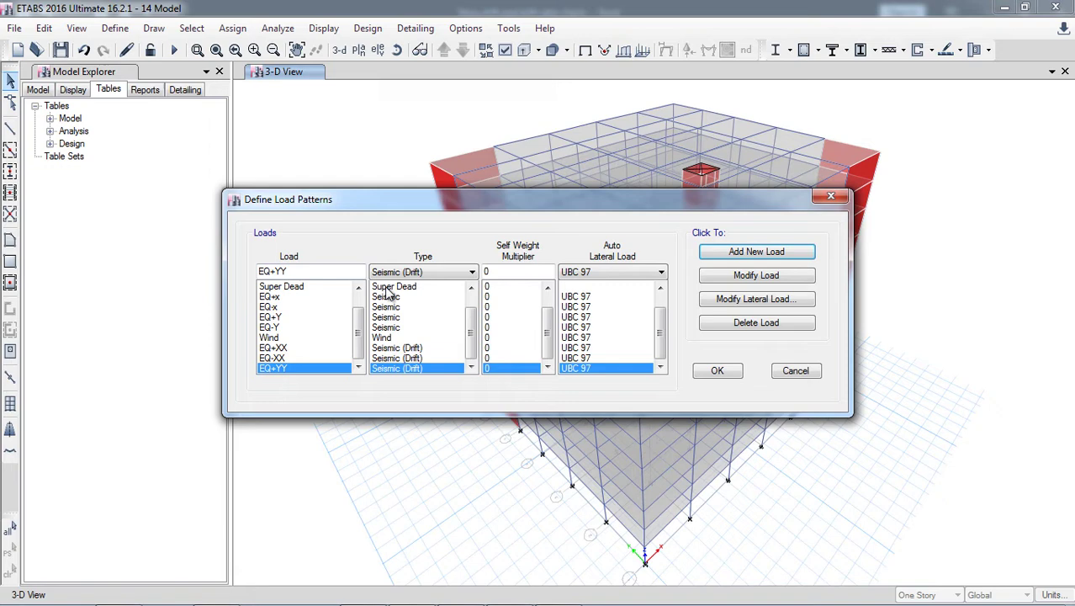
left_click(271, 270)
left_click_drag(269, 271, 275, 271)
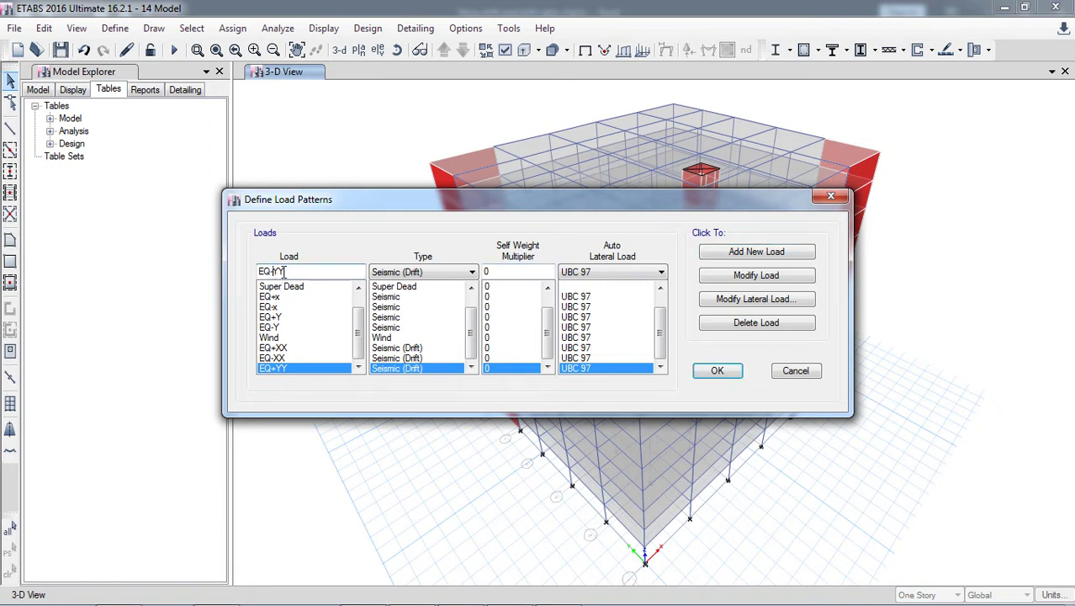
left_click(757, 252)
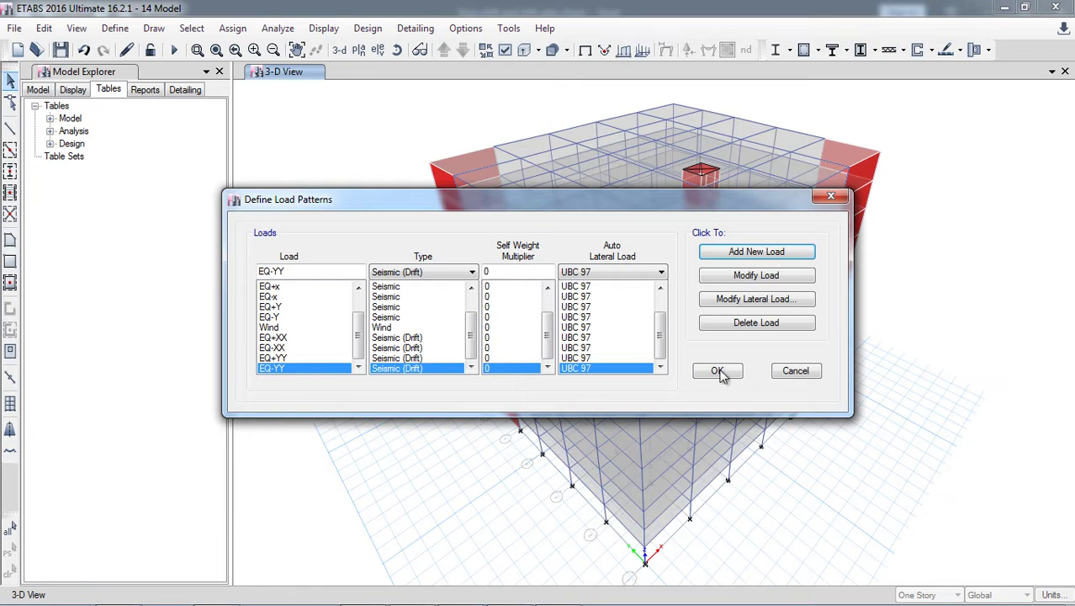
- In the UBC 97 lateral load settings of EQ+XX, keep only X Dir + Eccentricity enabled
left_click_drag(685, 199, 240, 261)
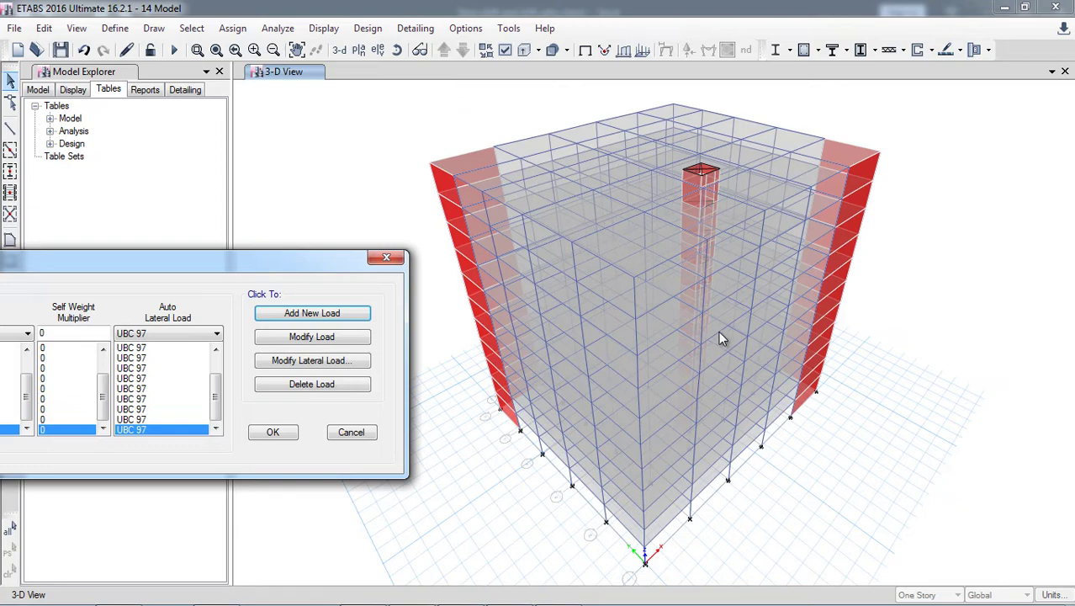
left_click_drag(200, 259, 476, 219)
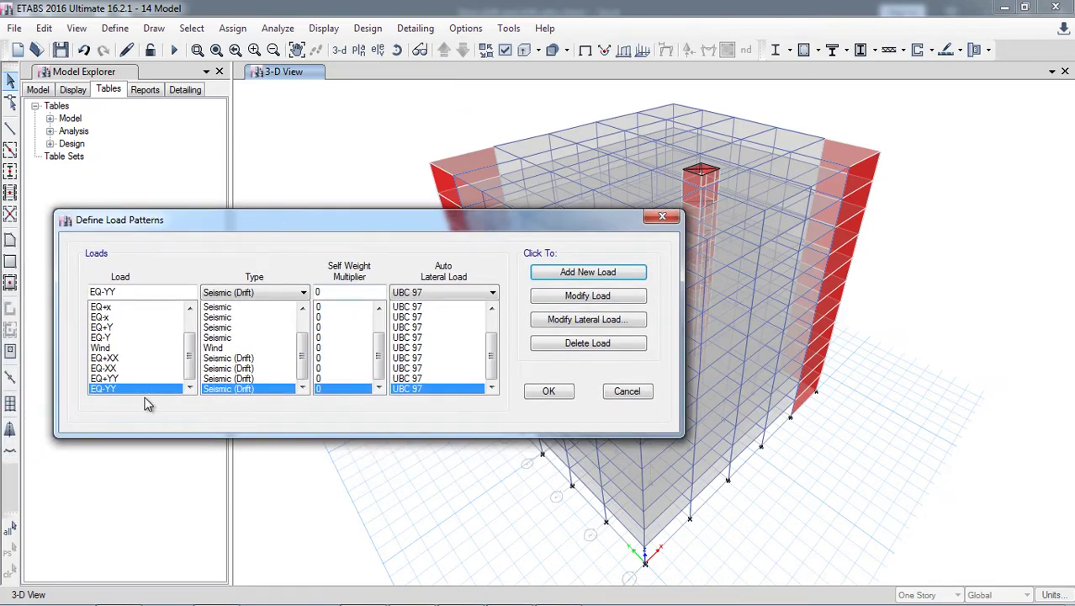
left_click(163, 359)
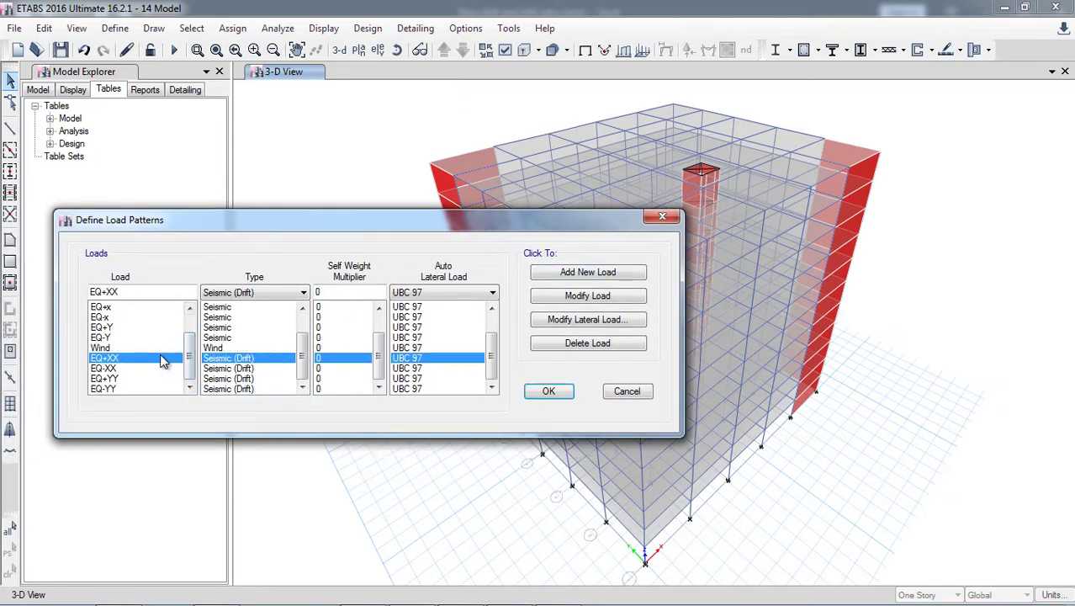
left_click(571, 319)
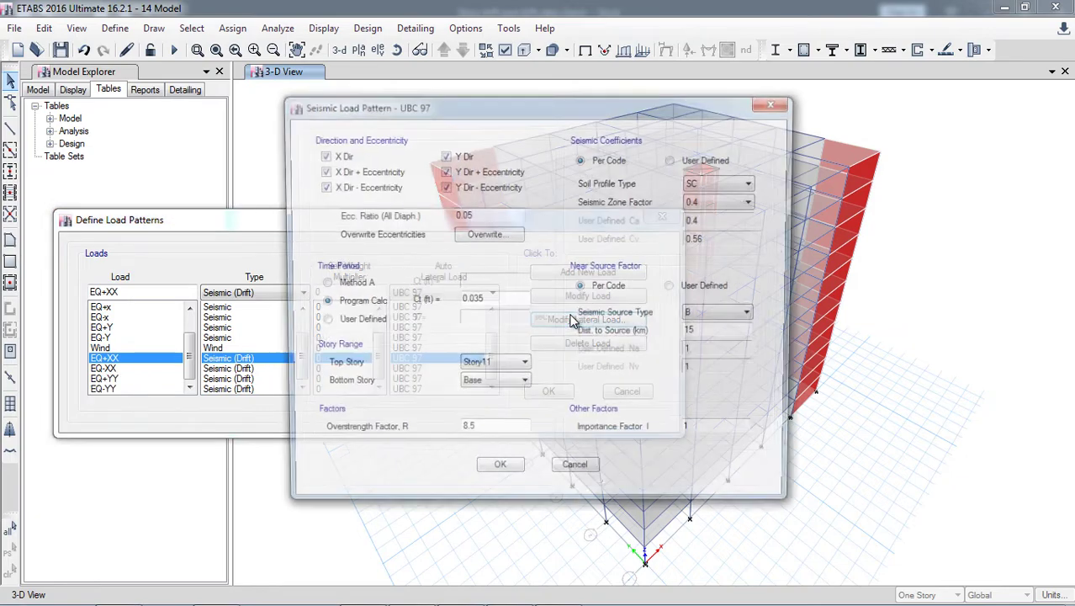
left_click(319, 154)
left_click(319, 186)
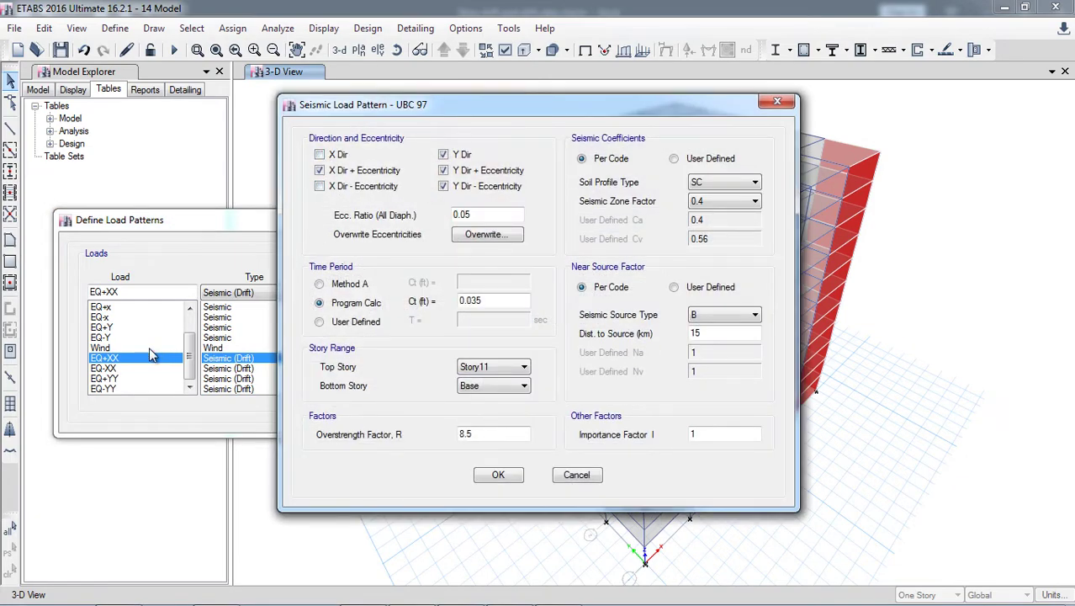
left_click(444, 155)
left_click(443, 186)
left_click(441, 172)
- Set EQ+XX to soil profile type SE and seismic zone factor 0.15, update its overstrength factor R, and accept the settings
left_click(705, 182)
left_click(710, 239)
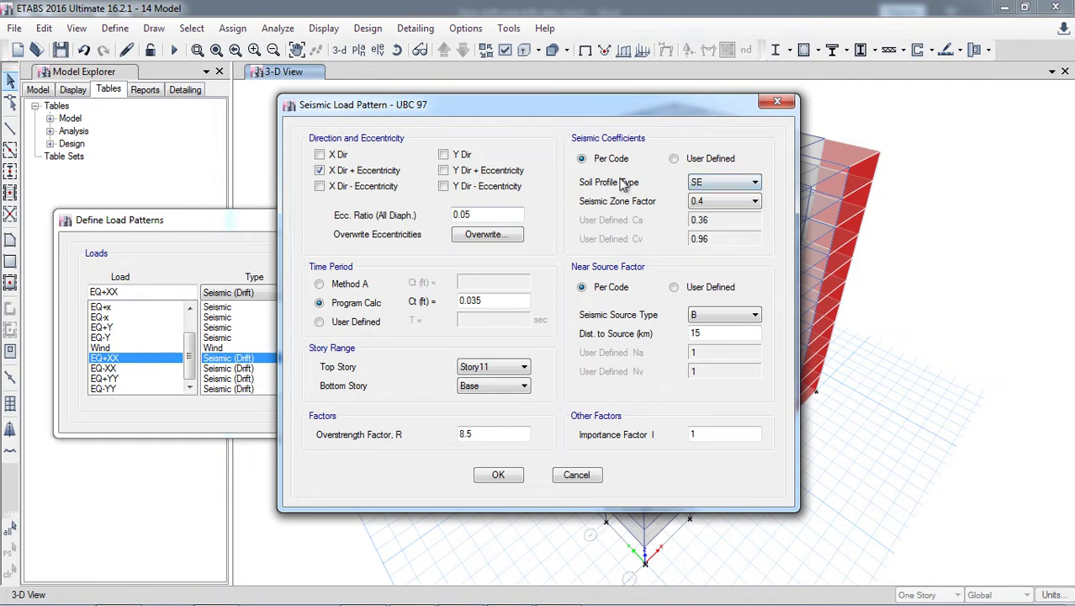
left_click(700, 205)
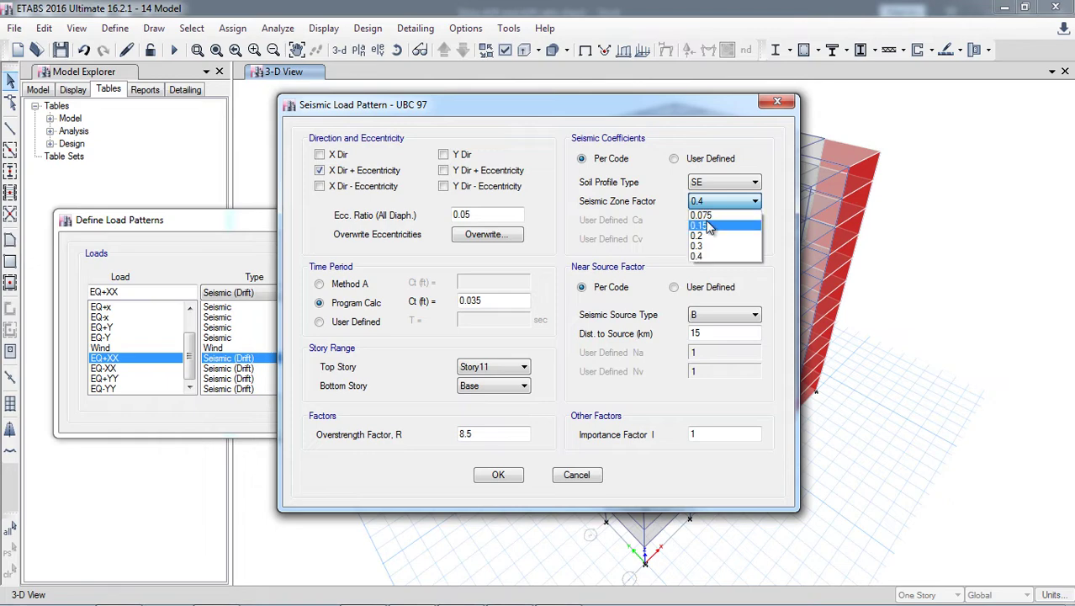
left_click(699, 226)
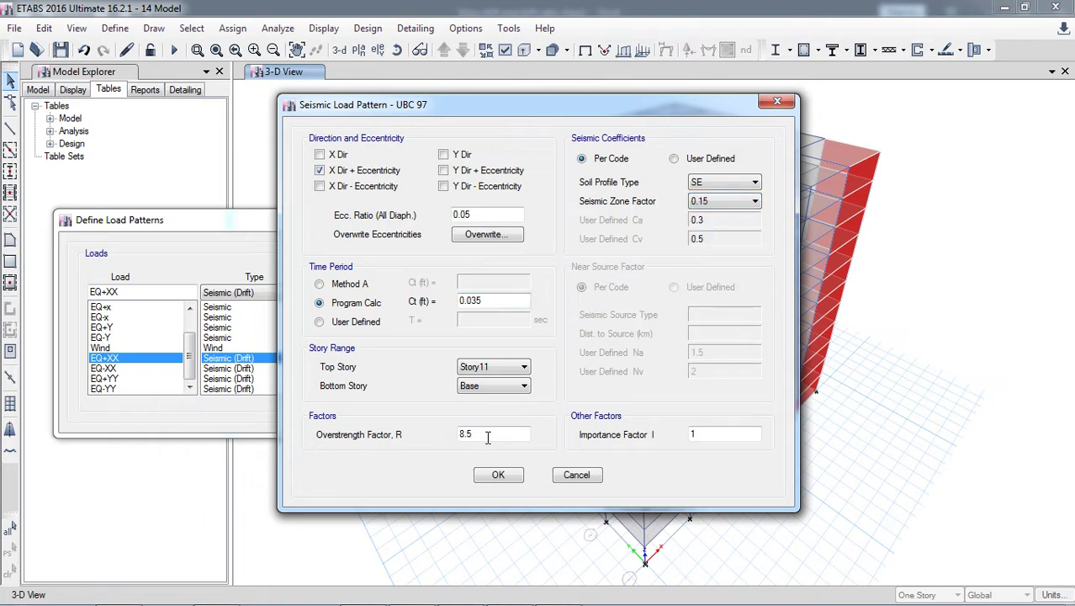
left_click_drag(485, 434, 427, 434)
left_click(503, 475)
- In the UBC 97 lateral load settings of EQ-XX, keep only X Dir - Eccentricity enabled
left_click(332, 369)
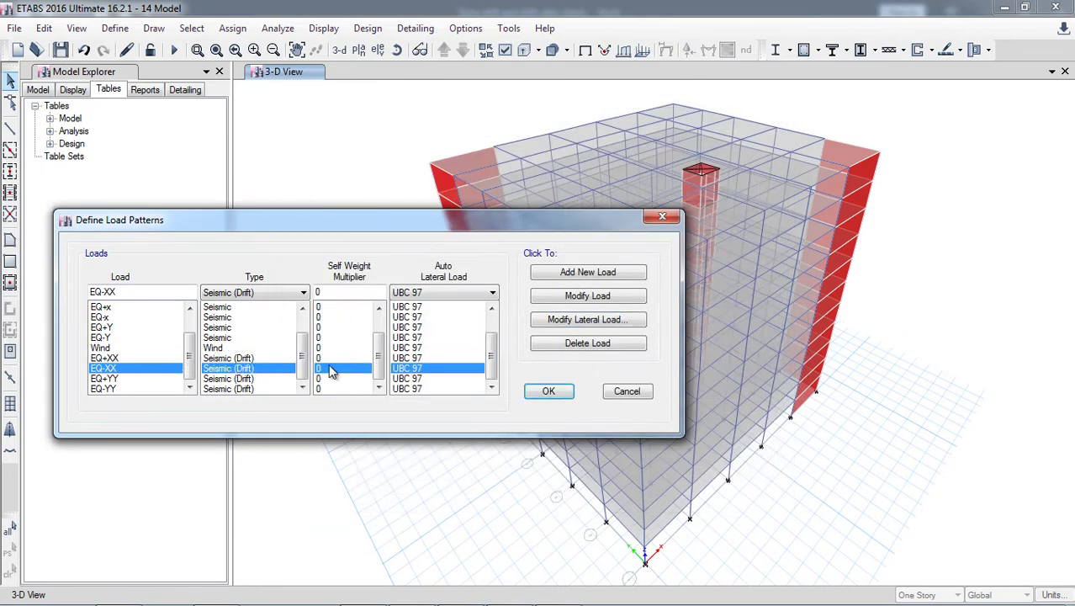
left_click(594, 320)
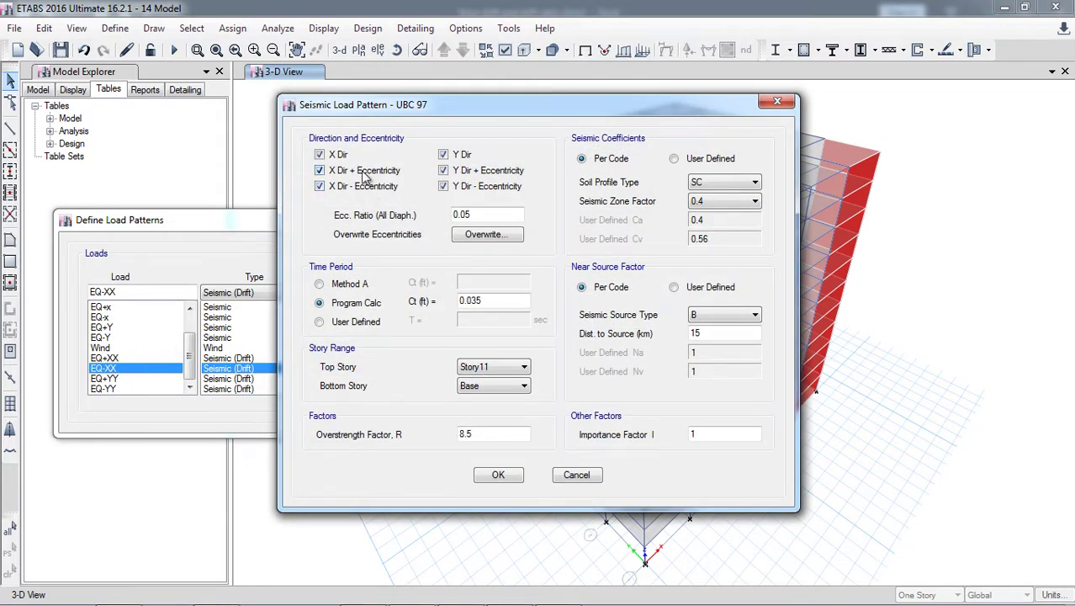
left_click(341, 156)
left_click(348, 173)
left_click(462, 157)
left_click(464, 175)
left_click(465, 188)
- Set EQ-XX to soil profile type SE, seismic zone factor 0.15 and overstrength factor R 5.5, and accept the settings
left_click(720, 182)
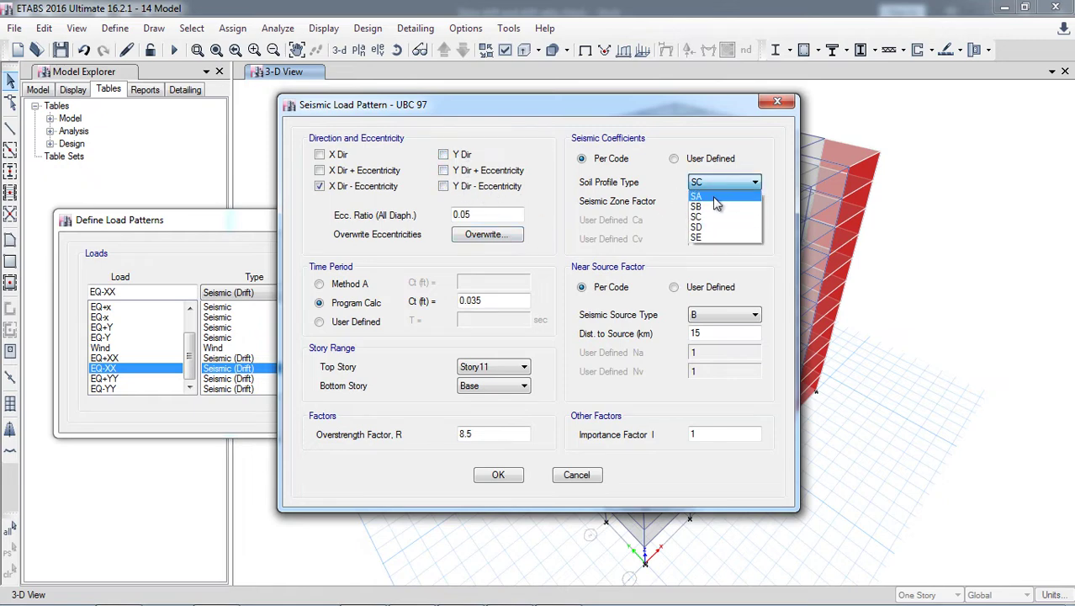
left_click(698, 237)
left_click(722, 201)
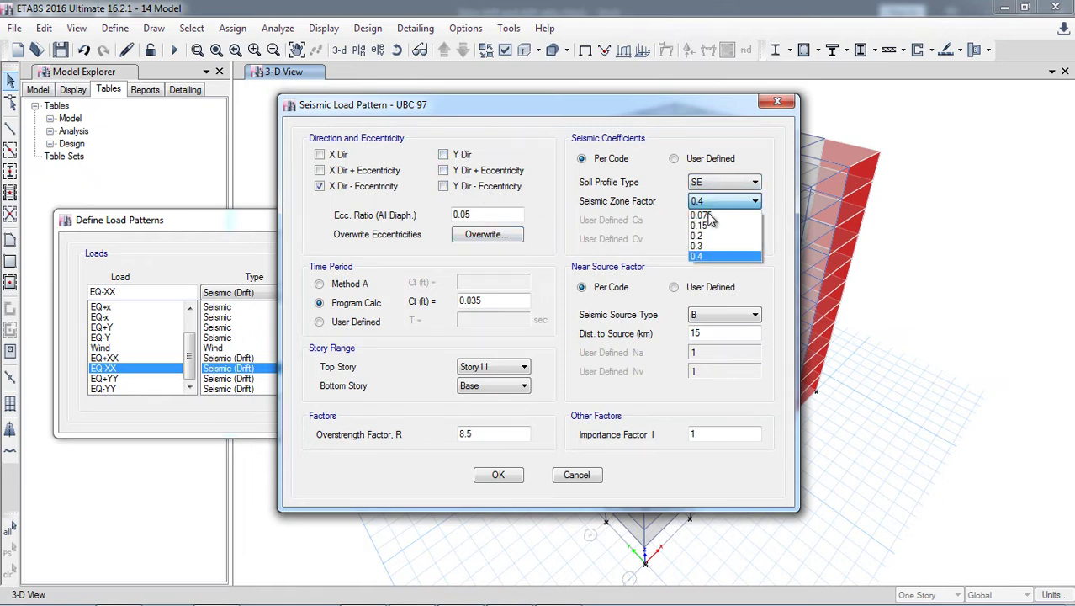
left_click(712, 225)
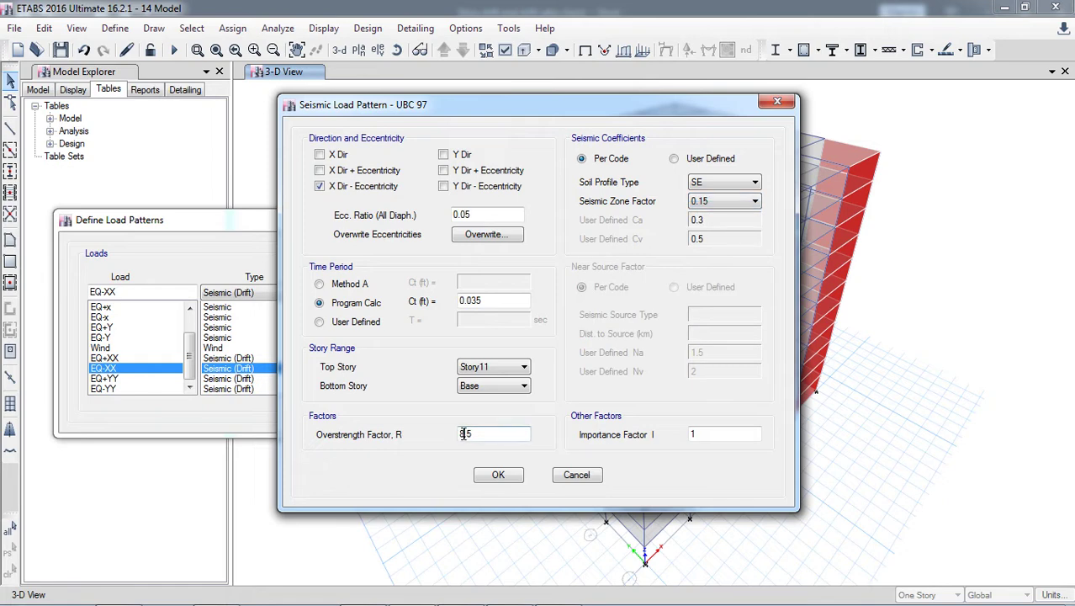
left_click(485, 437)
type("5.5")
left_click(498, 475)
- In the lateral load settings of EQ+YY, set overstrength factor R to 5.5, soil profile type SE and seismic zone factor 0.15
left_click(225, 379)
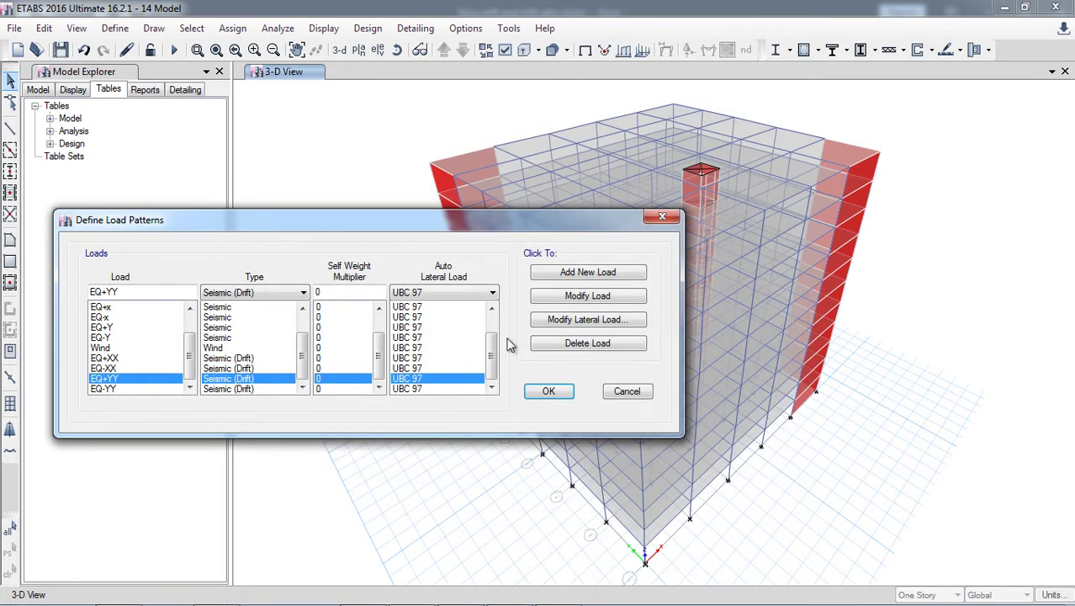
left_click(564, 321)
left_click(465, 433)
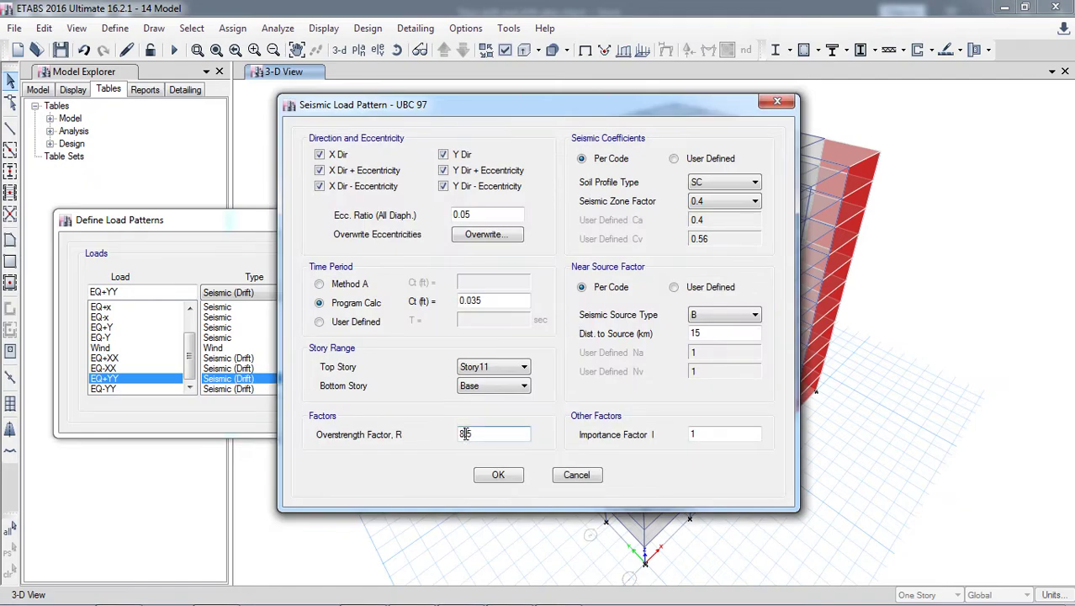
type("5")
left_click(720, 182)
left_click(719, 239)
left_click(713, 201)
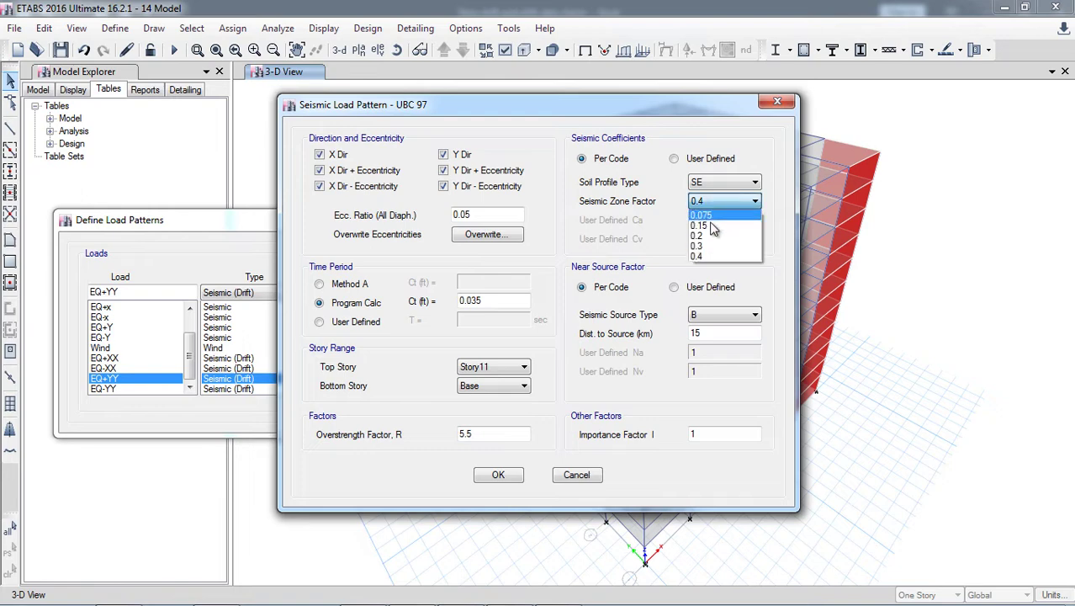
left_click(711, 224)
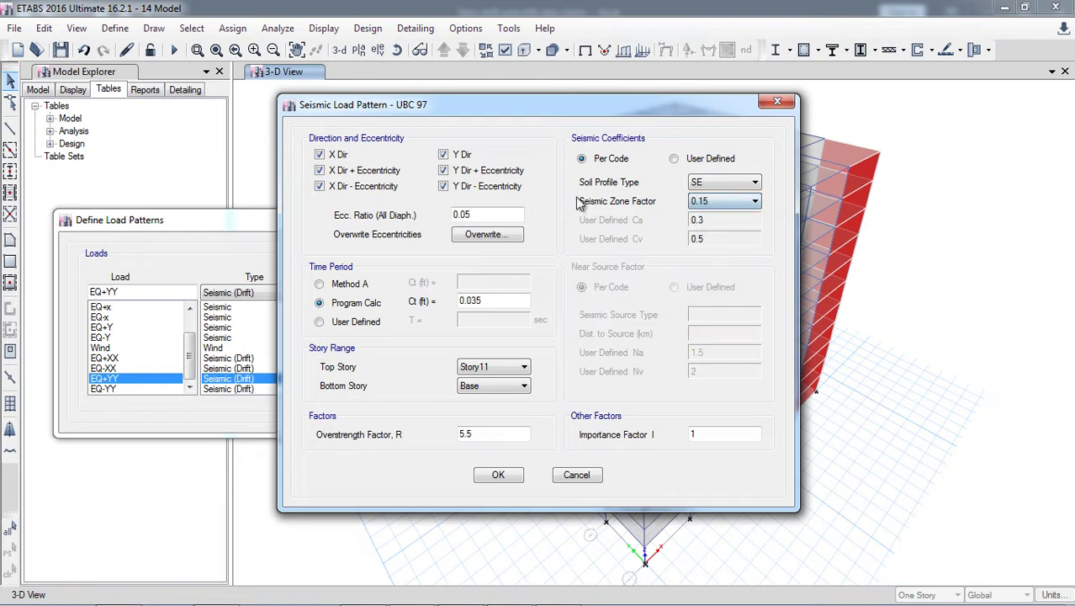
- Keep only Y Dir + Eccentricity enabled for EQ+YY and accept its seismic settings
left_click(333, 159)
left_click(338, 188)
left_click(352, 174)
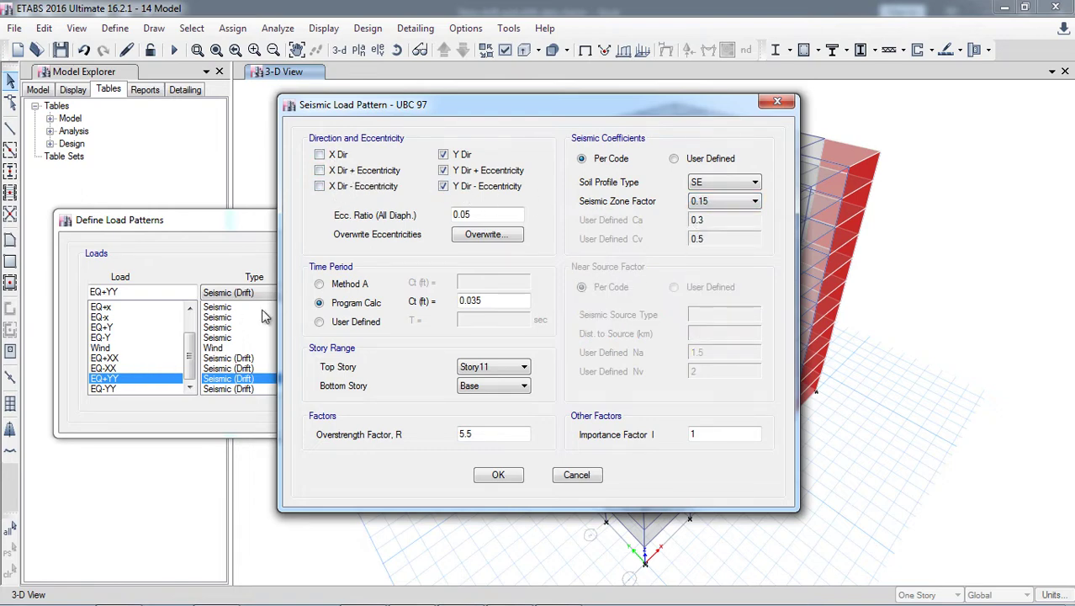
left_click(470, 160)
left_click(474, 187)
left_click(501, 476)
- In the UBC 97 lateral load settings of EQ-YY, set soil profile type SE and seismic zone factor 0.15
left_click(289, 387)
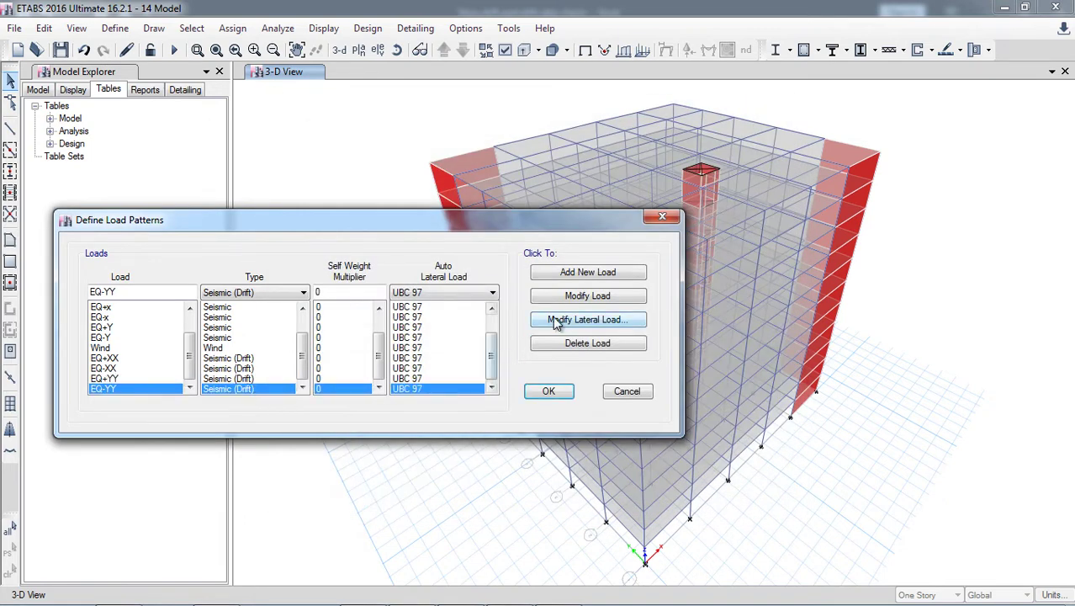
left_click(587, 319)
left_click(711, 184)
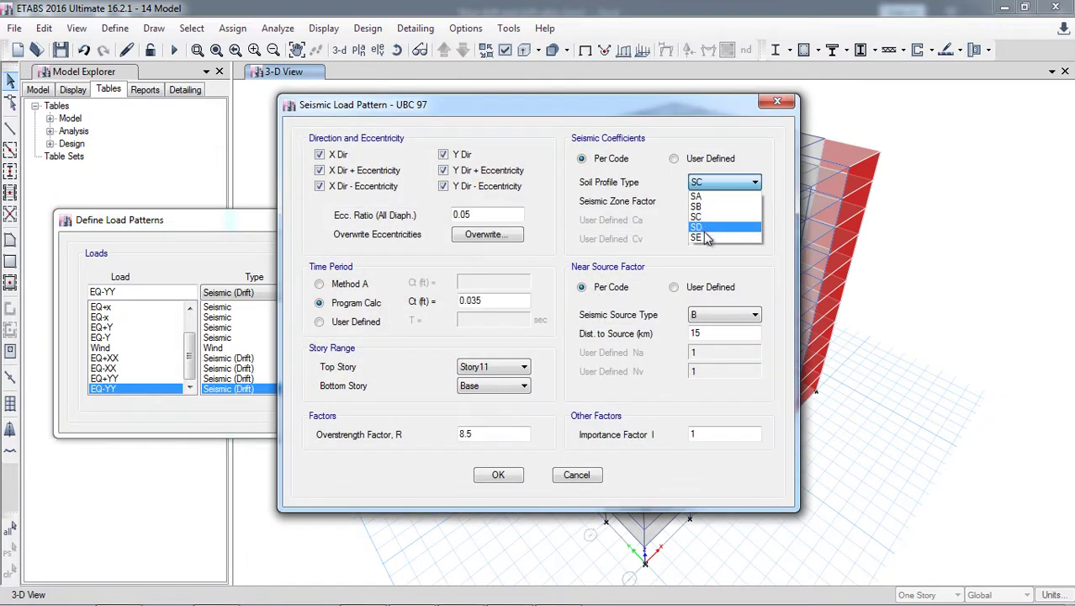
left_click(705, 234)
left_click(710, 202)
left_click(705, 217)
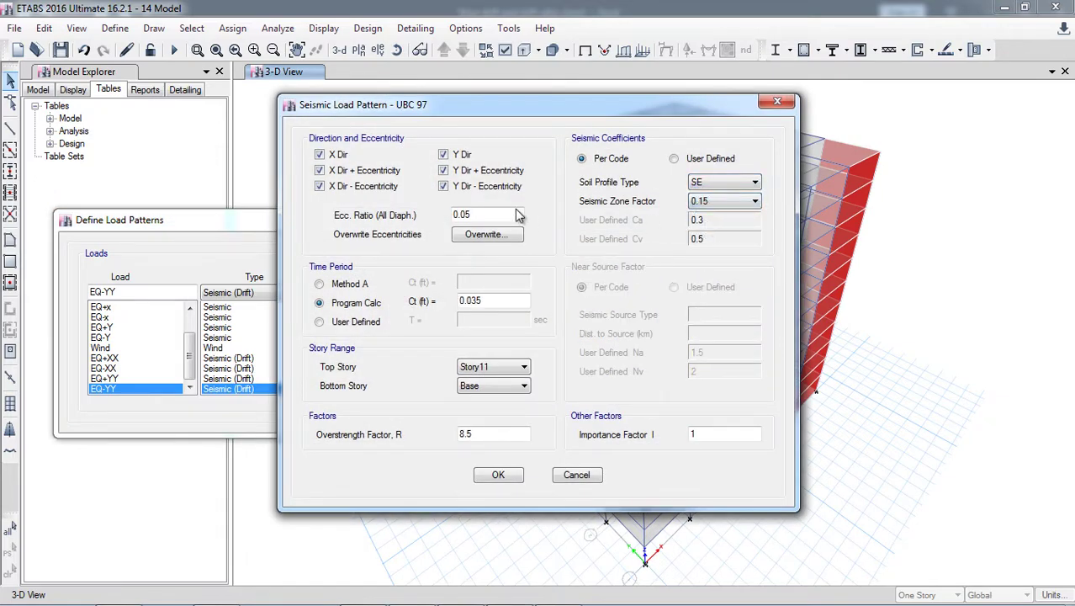
- Keep only Y Dir - Eccentricity enabled among the direction and eccentricity options of EQ-YY
left_click(452, 160)
left_click(446, 171)
left_click(383, 187)
left_click(337, 156)
left_click(339, 170)
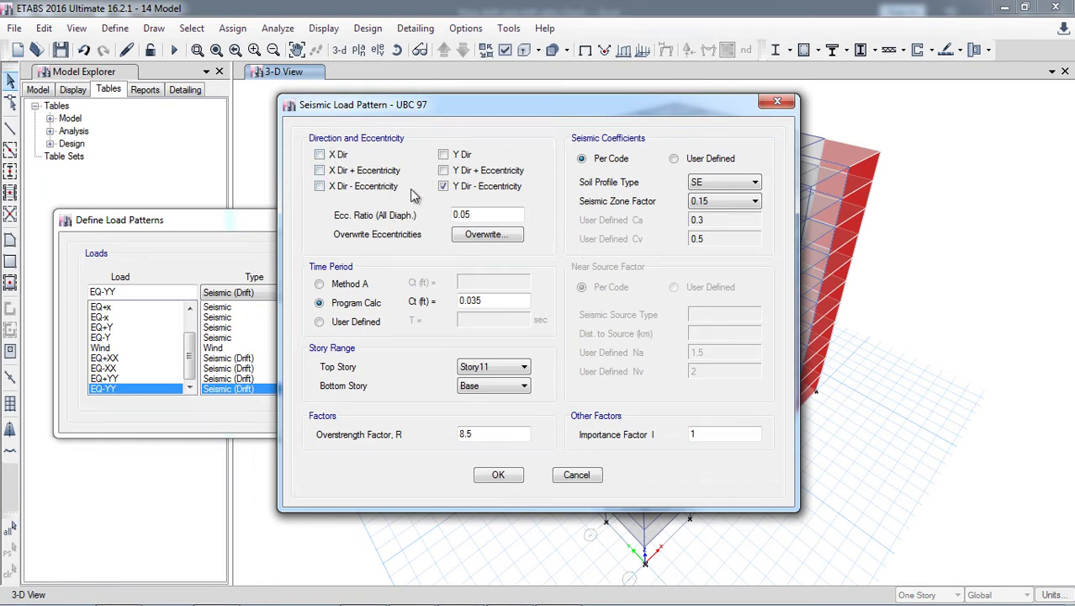
- Set overstrength factor R to 5.5 for EQ-YY, then accept its seismic settings and the load pattern definitions
left_click(460, 439)
double_click(466, 435)
type("5.5")
left_click(497, 475)
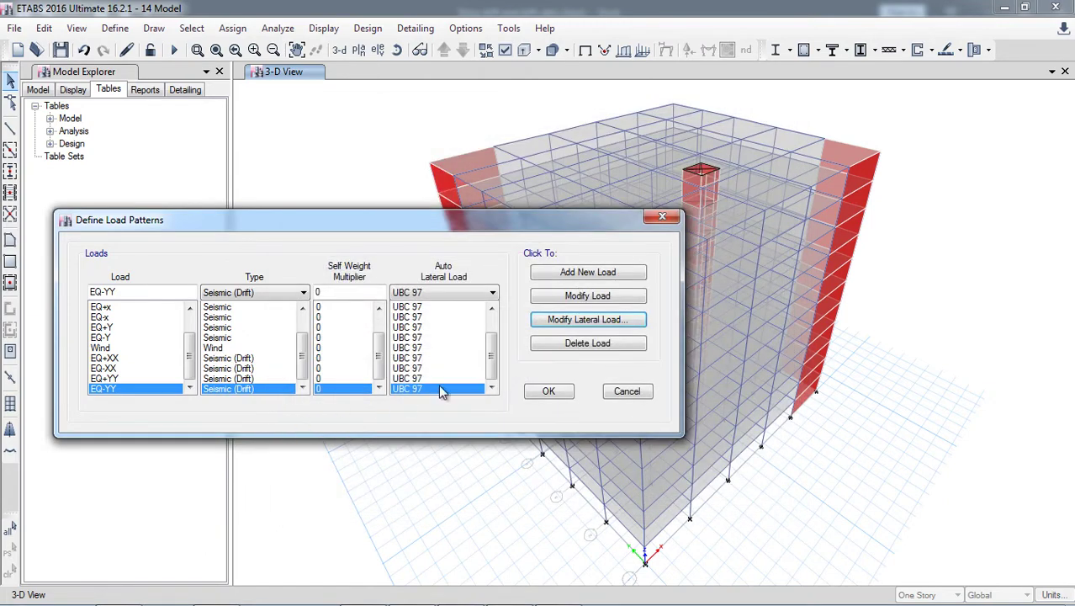
left_click(547, 396)
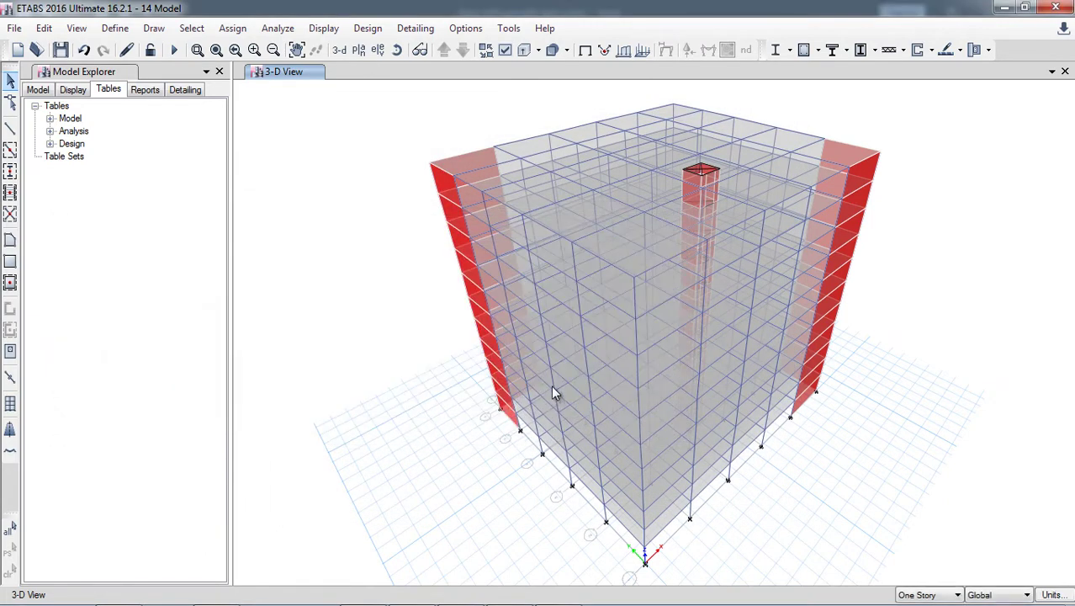
- Run the analysis and examine the maximum story displacement plot for load case EQ+XX
left_click(172, 51)
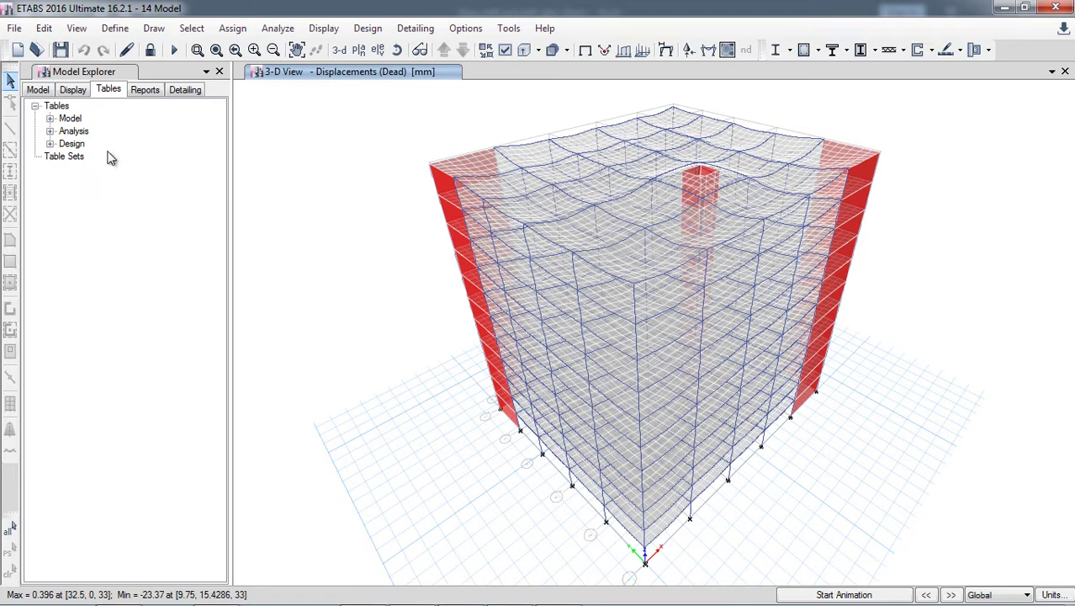
left_click(324, 28)
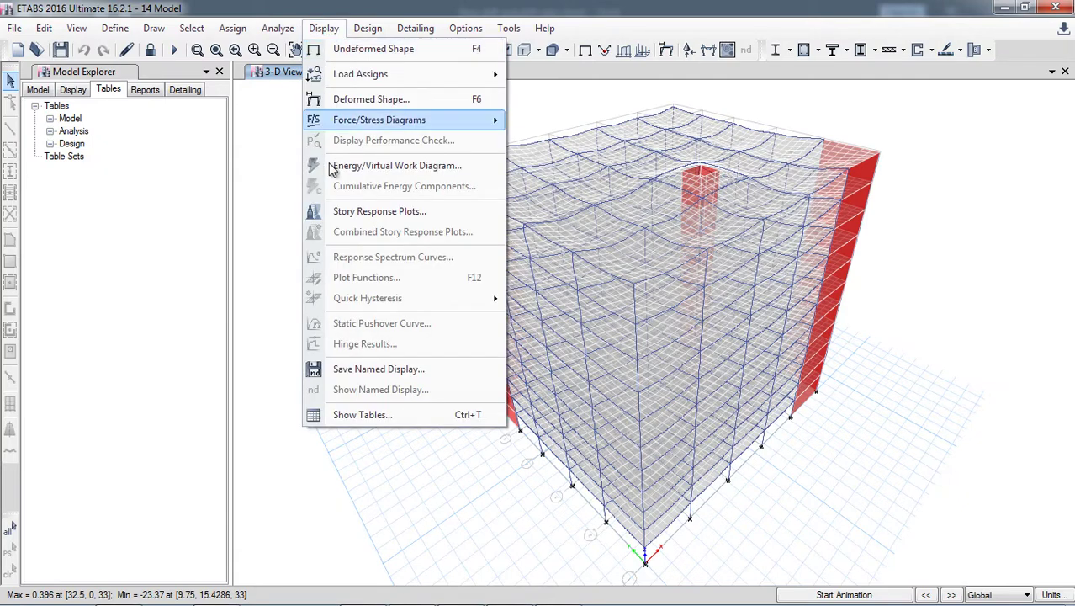
left_click(405, 216)
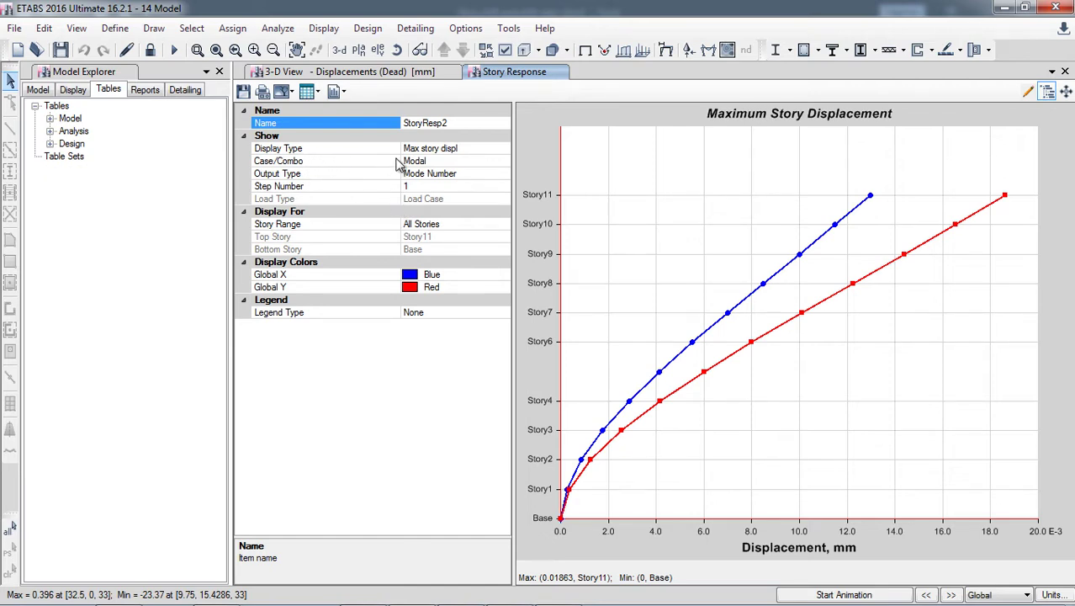
left_click(473, 149)
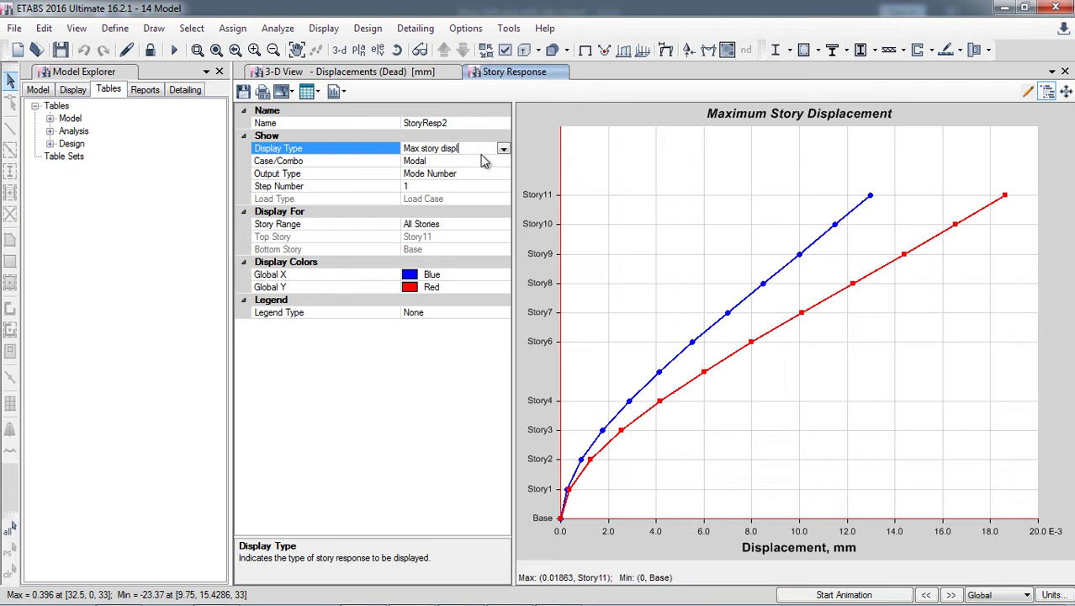
left_click(445, 160)
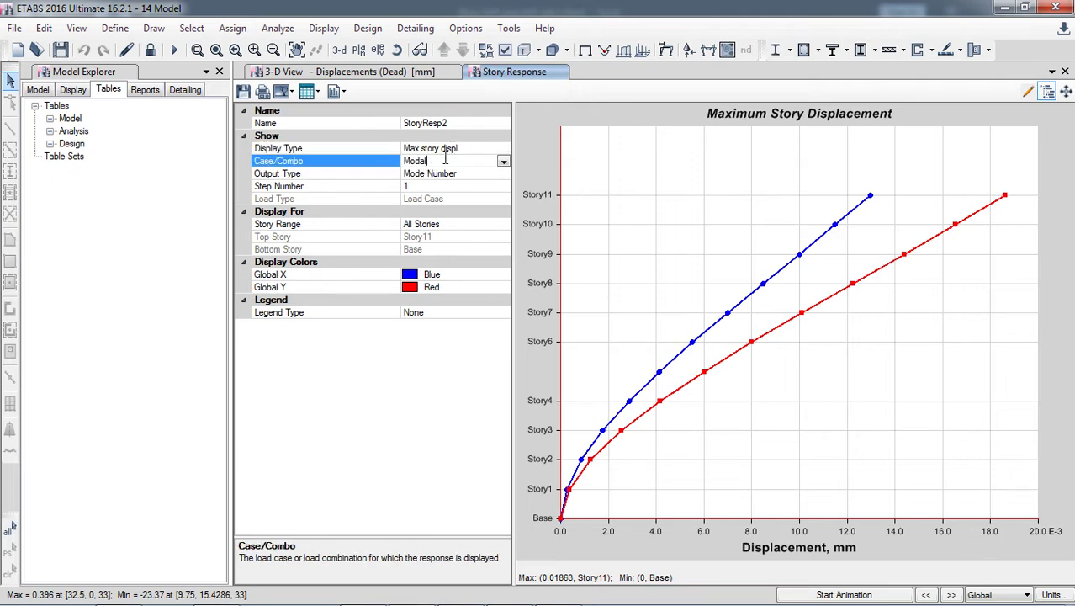
left_click(503, 163)
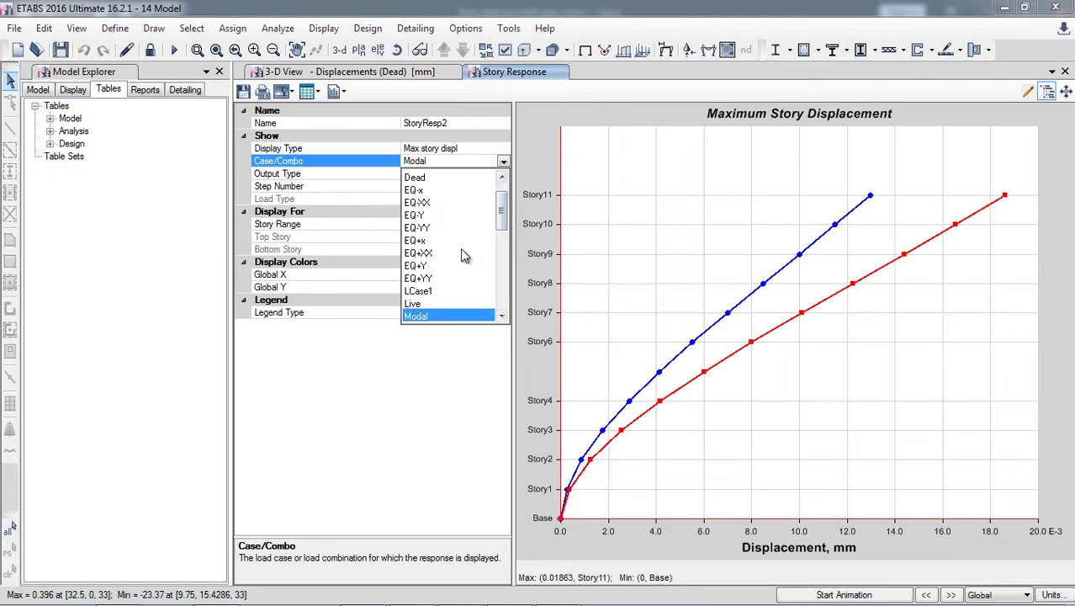
left_click(436, 253)
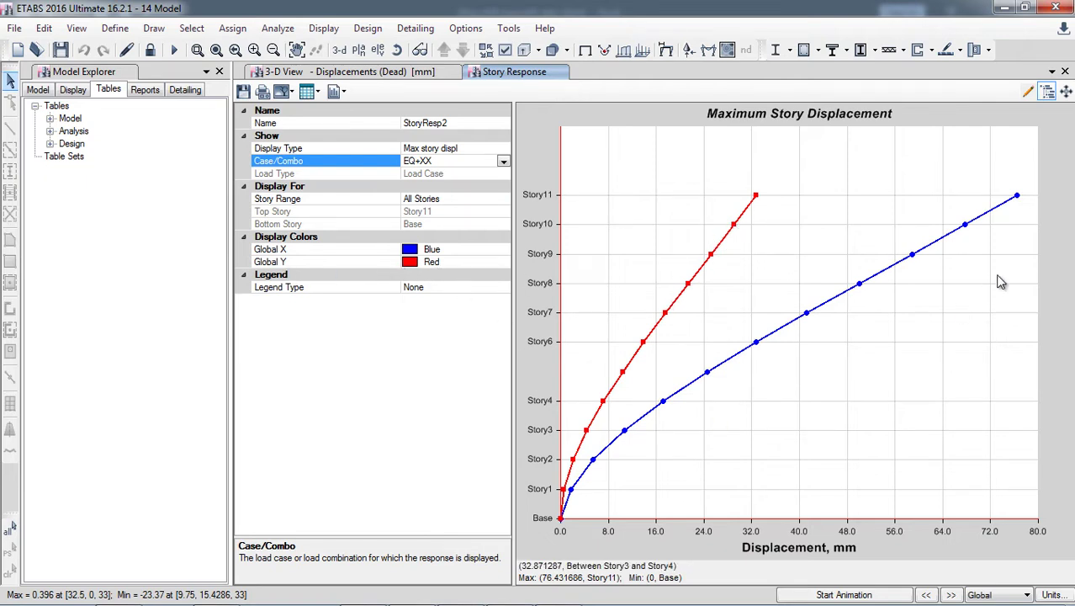
right_click(1015, 176)
left_click(948, 153)
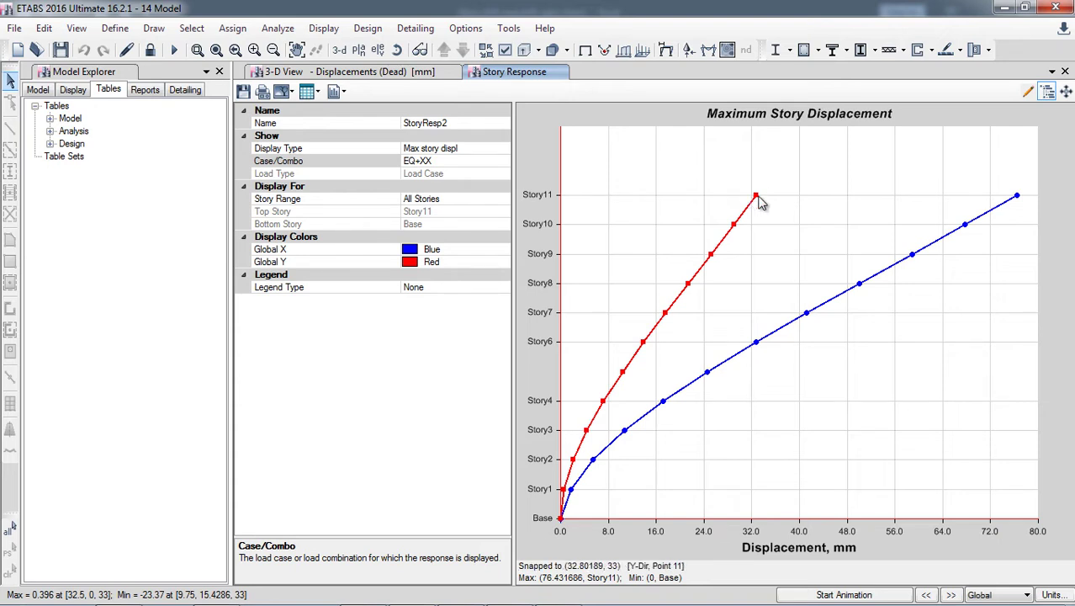
- Plot the maximum story displacement and the maximum story drifts for load case EQ+YY
left_click(502, 165)
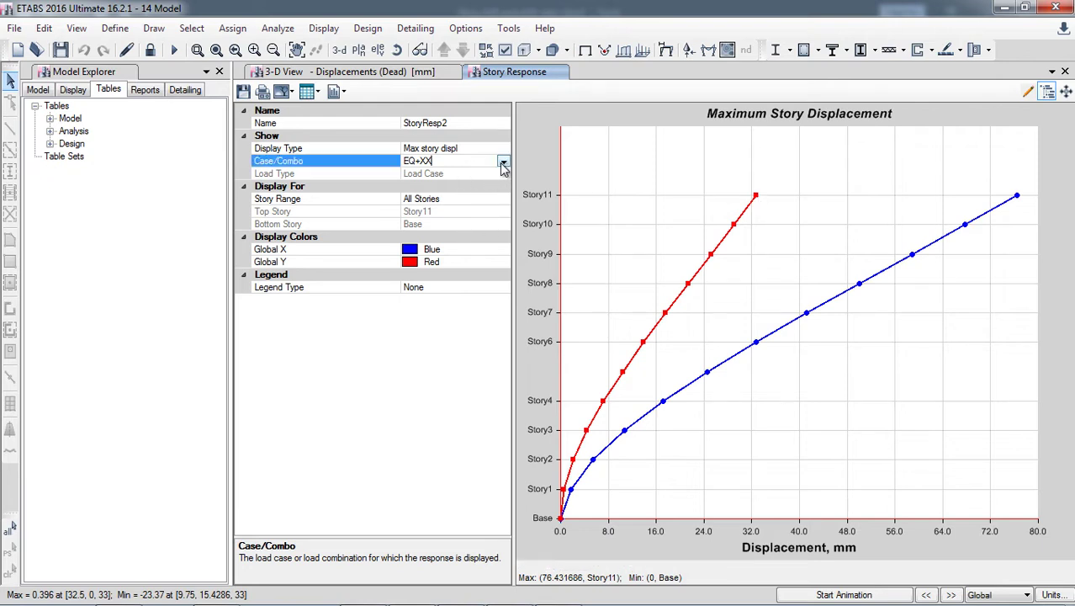
left_click(503, 161)
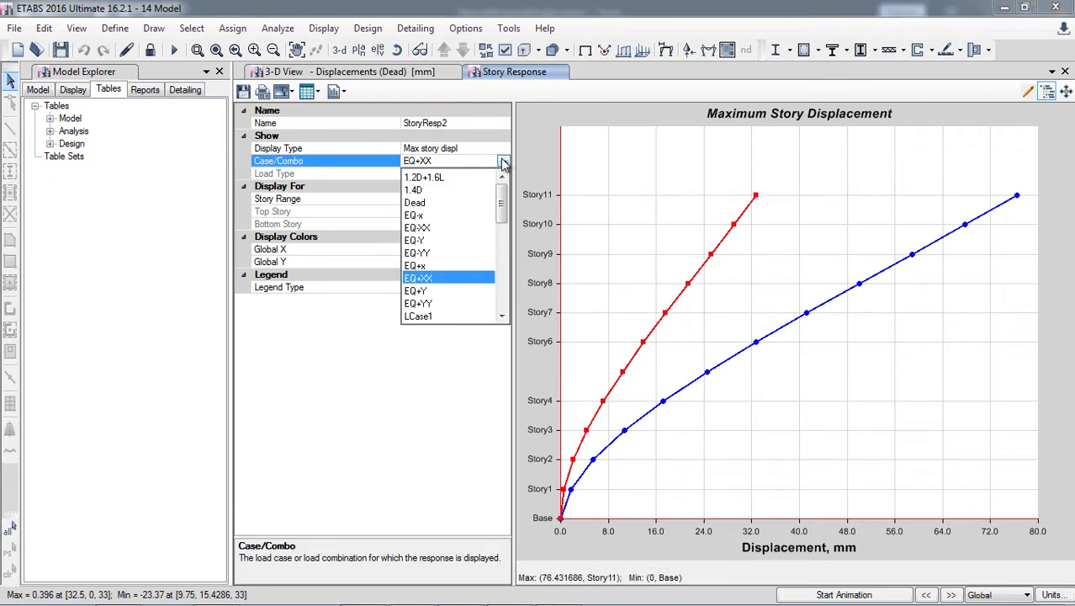
left_click(441, 303)
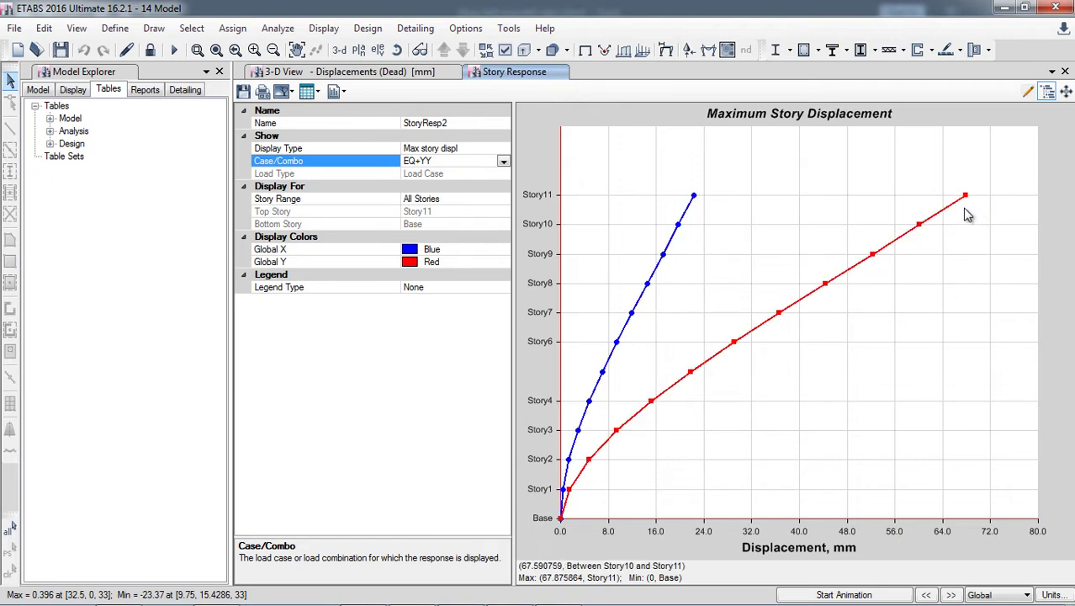
left_click(500, 151)
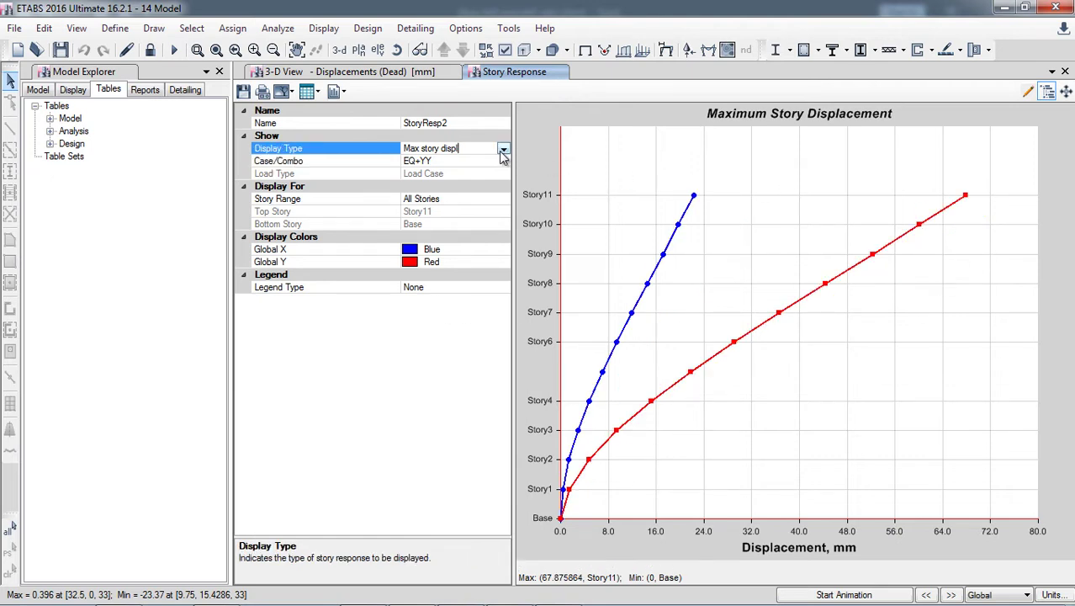
left_click(503, 149)
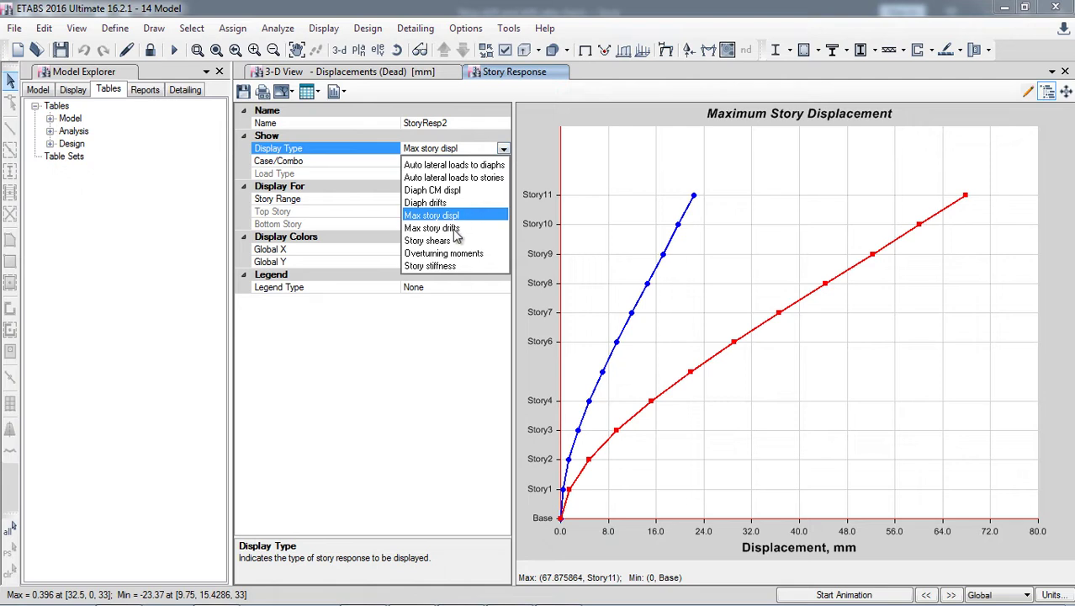
left_click(425, 228)
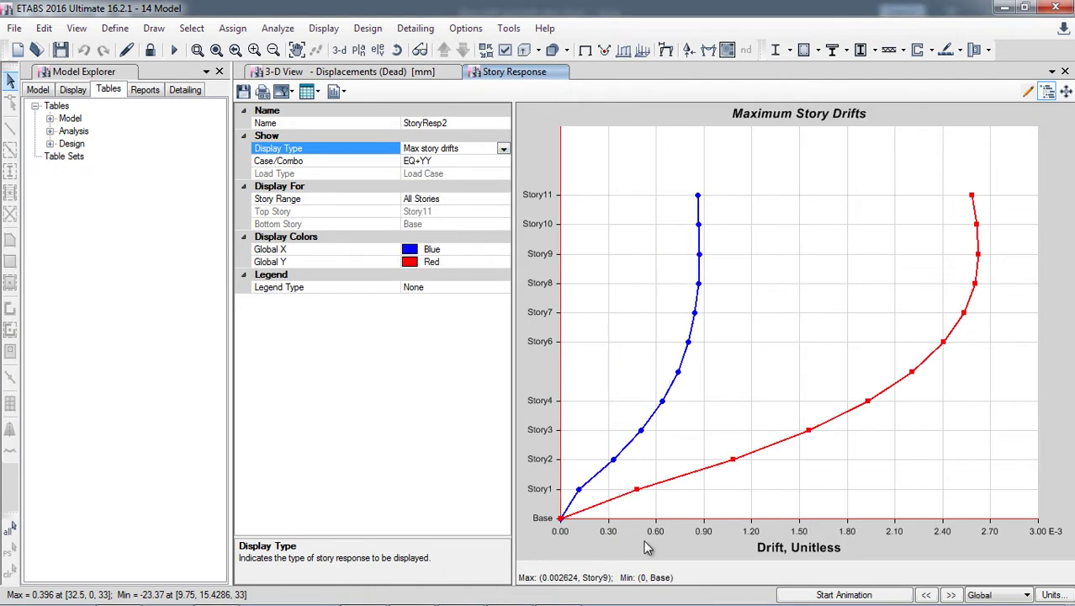
- View the story shears plot for load cases EQ+YY and EQ+XX, then close the story response view
left_click(503, 149)
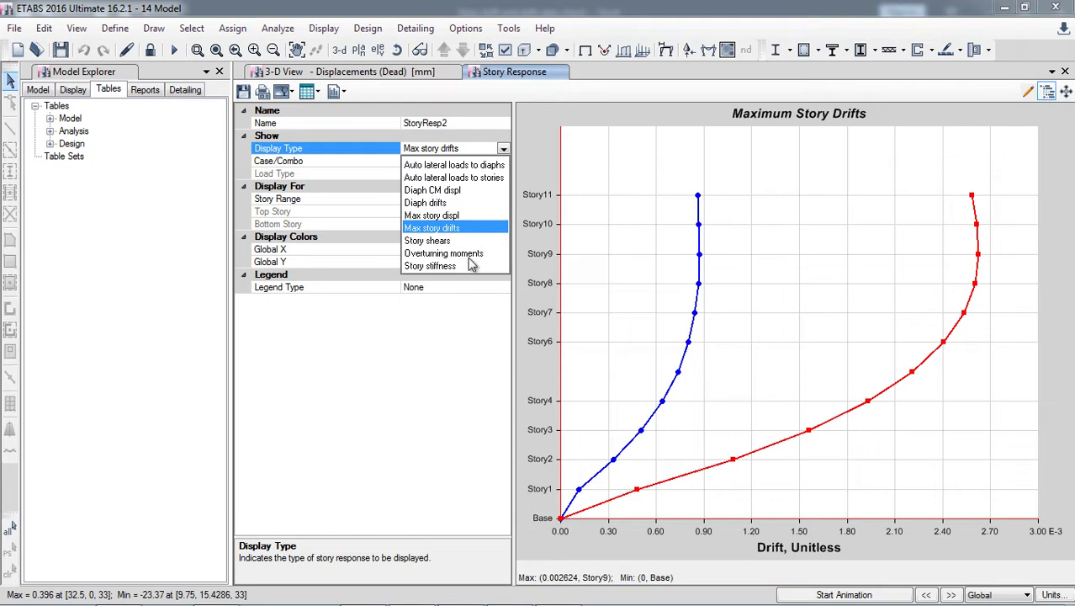
left_click(440, 243)
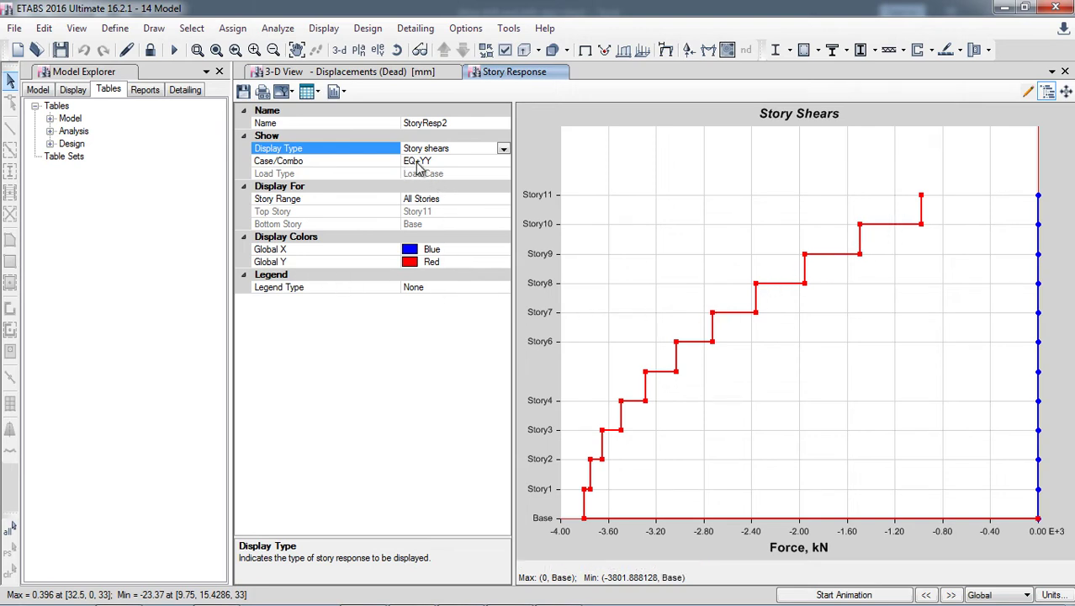
left_click(499, 161)
left_click(504, 162)
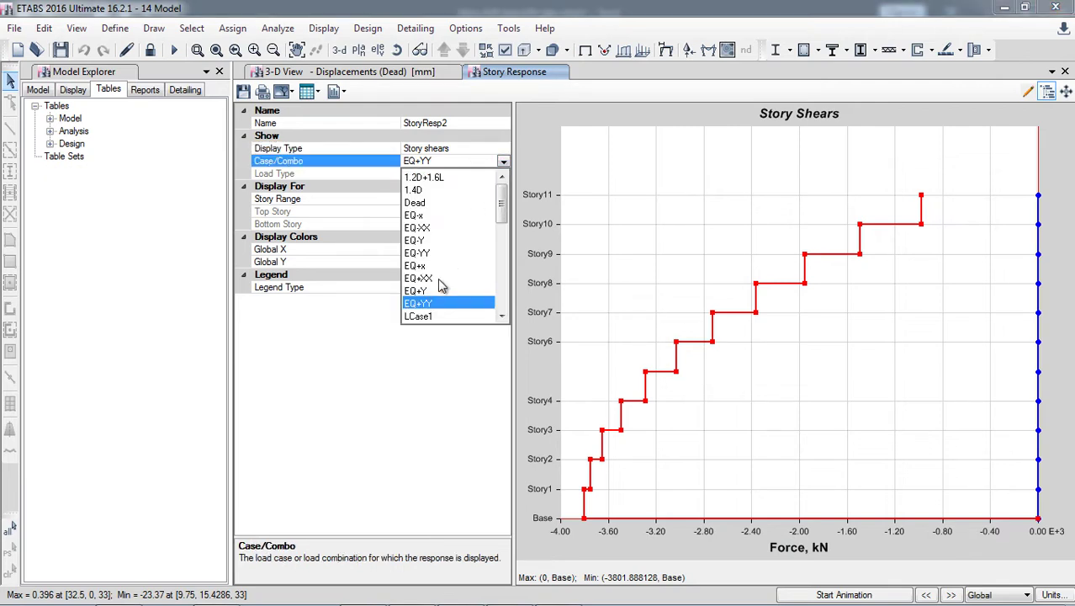
left_click(437, 300)
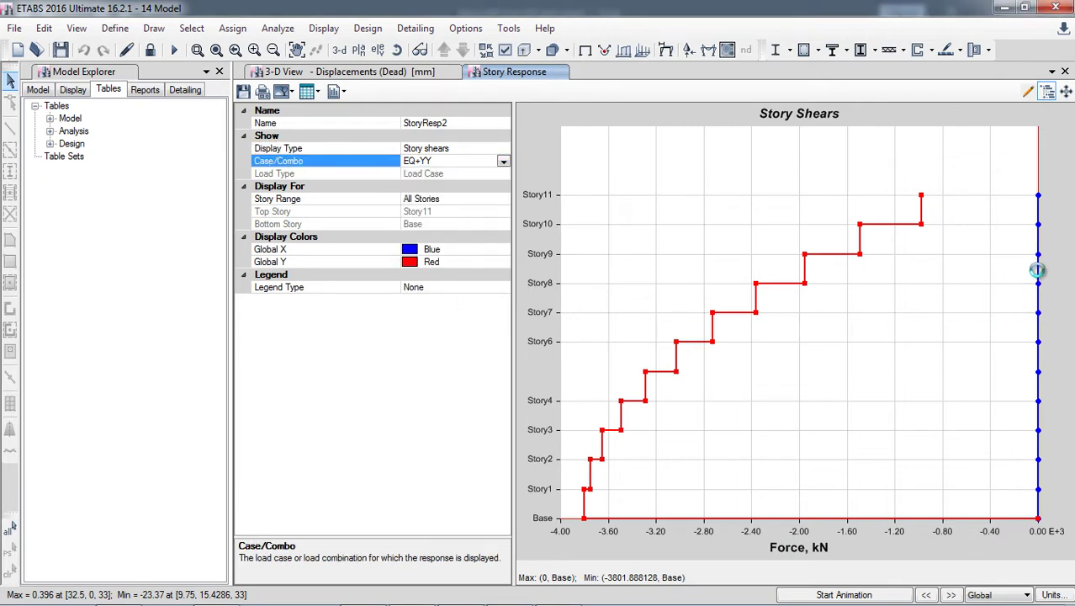
key("Up")
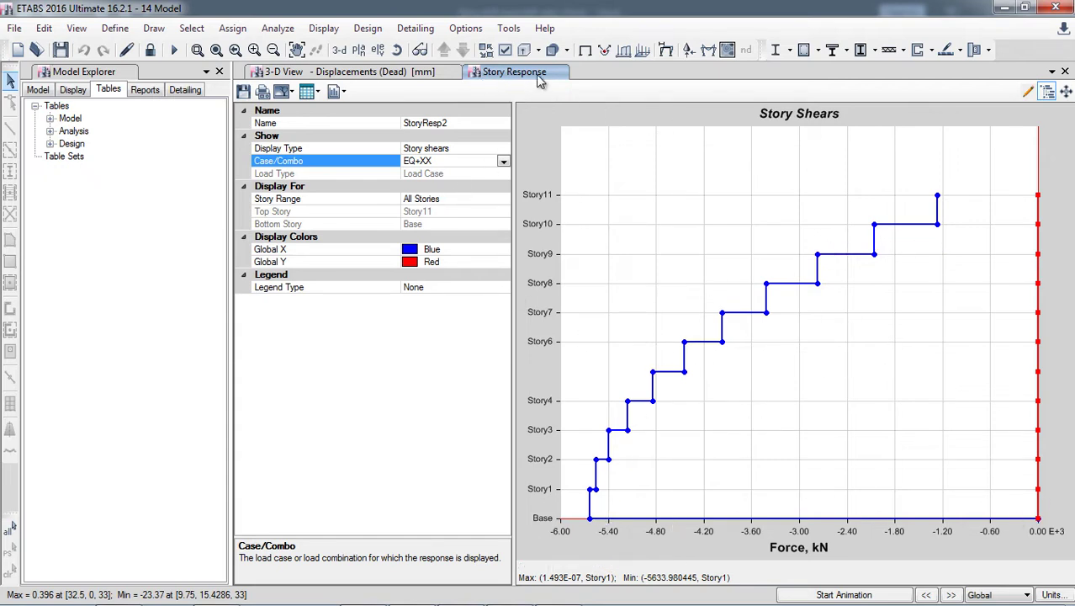
left_click(1065, 71)
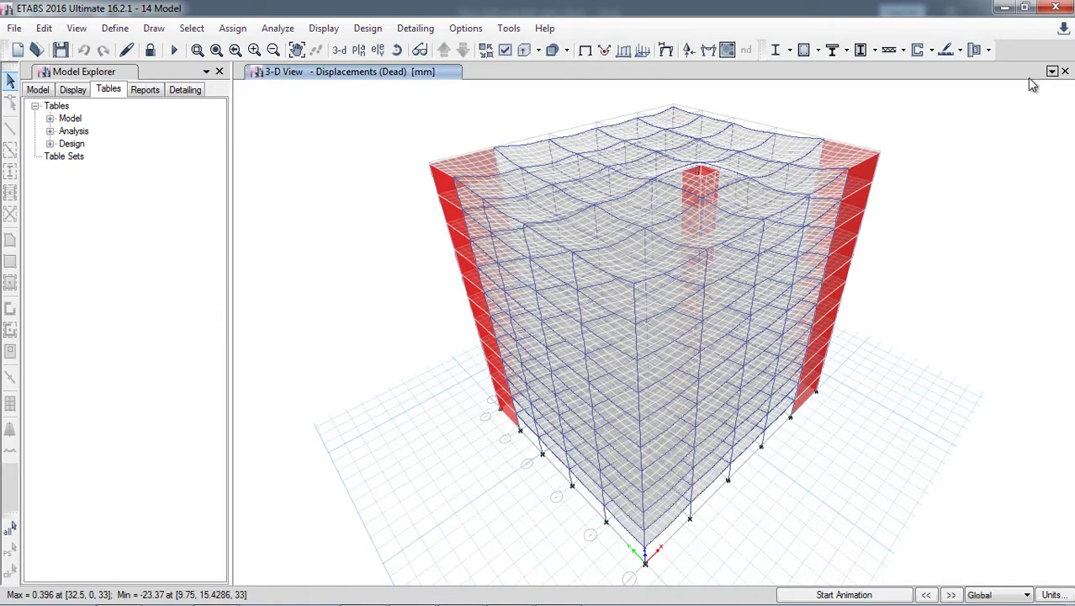
- Open the Story Drifts table from the displacement results of the analysis
left_click(50, 132)
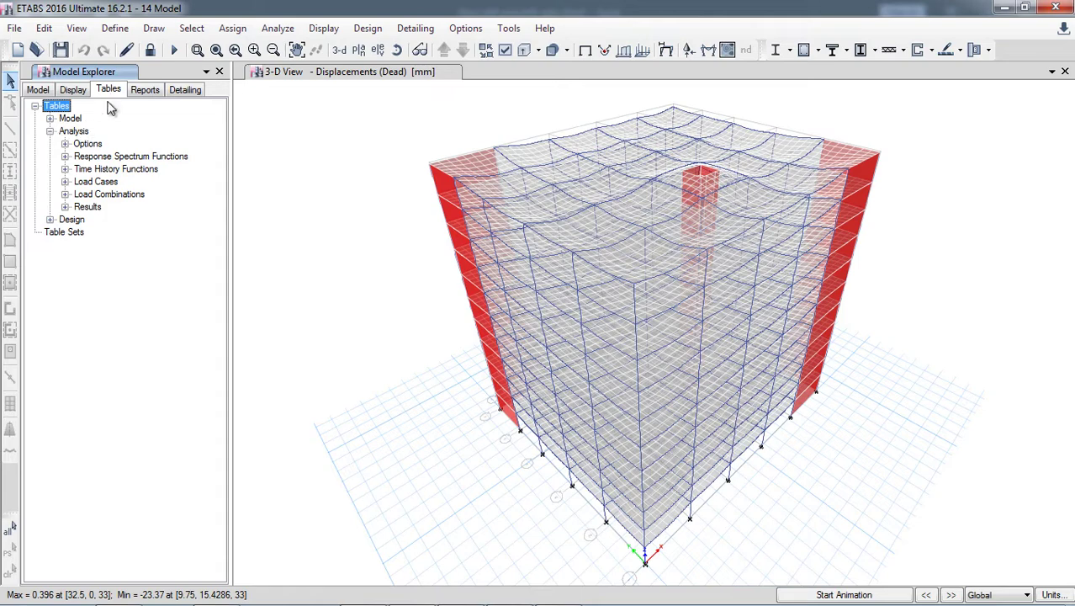
left_click(65, 207)
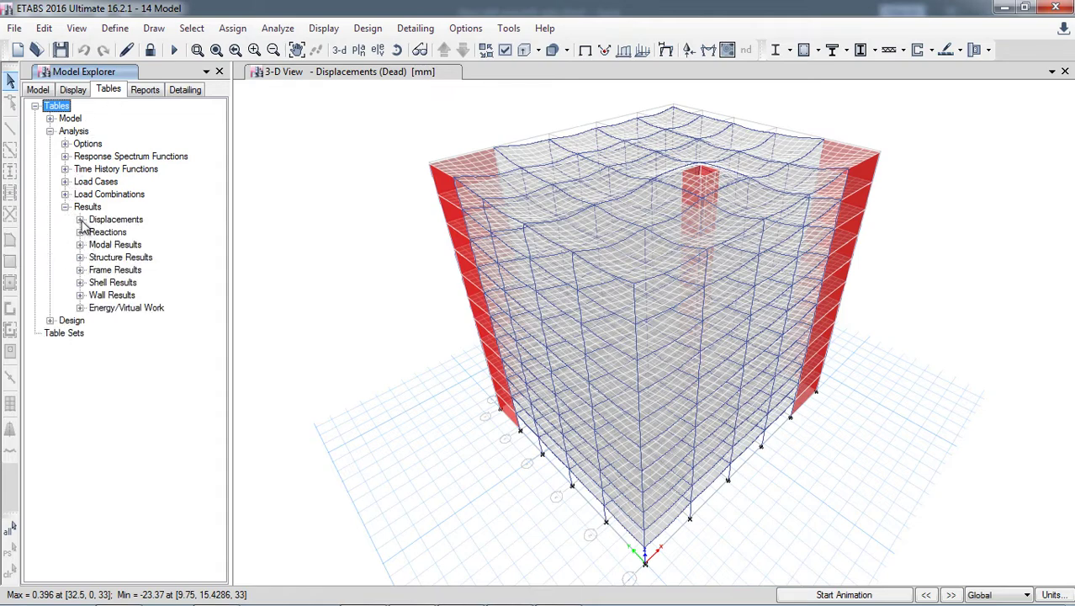
left_click(80, 220)
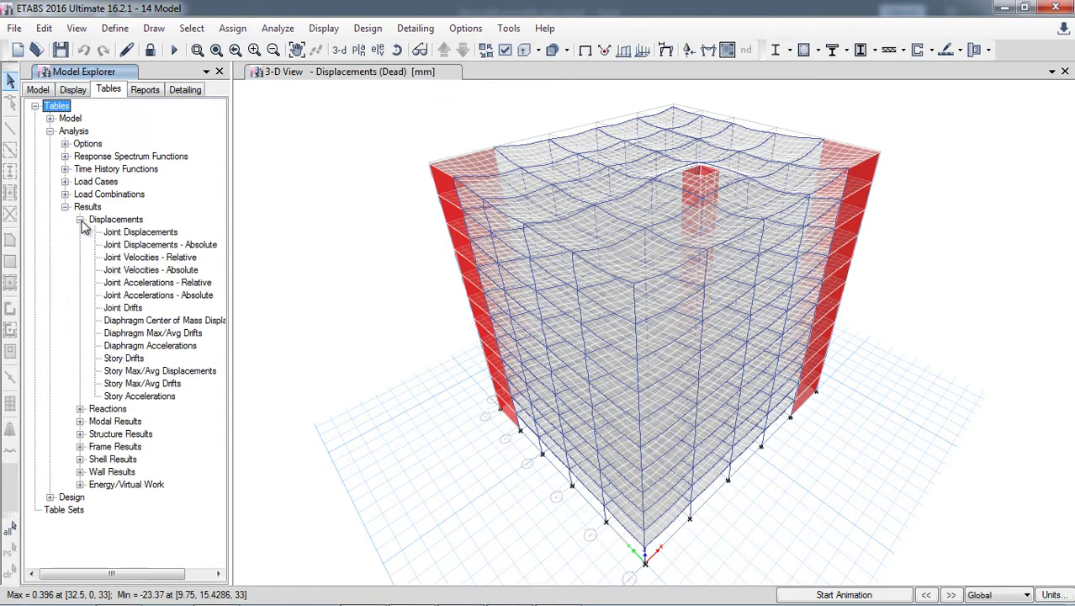
double_click(128, 360)
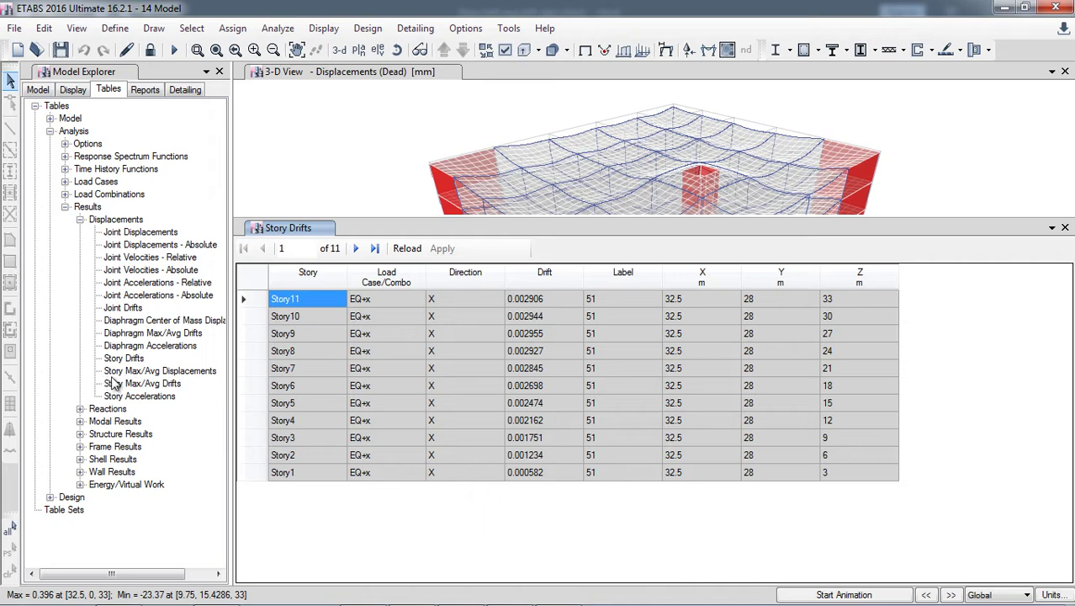
- Open the Story Max/Avg Displacements table and filter it to load case EQ+XX and direction X
double_click(145, 371)
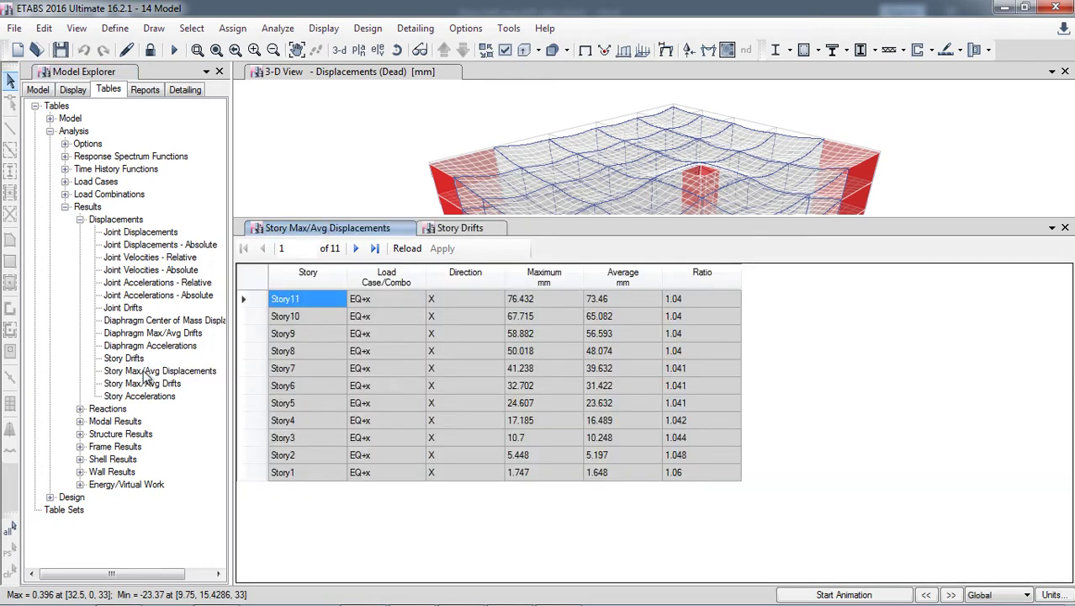
left_click(392, 283)
left_click(570, 332)
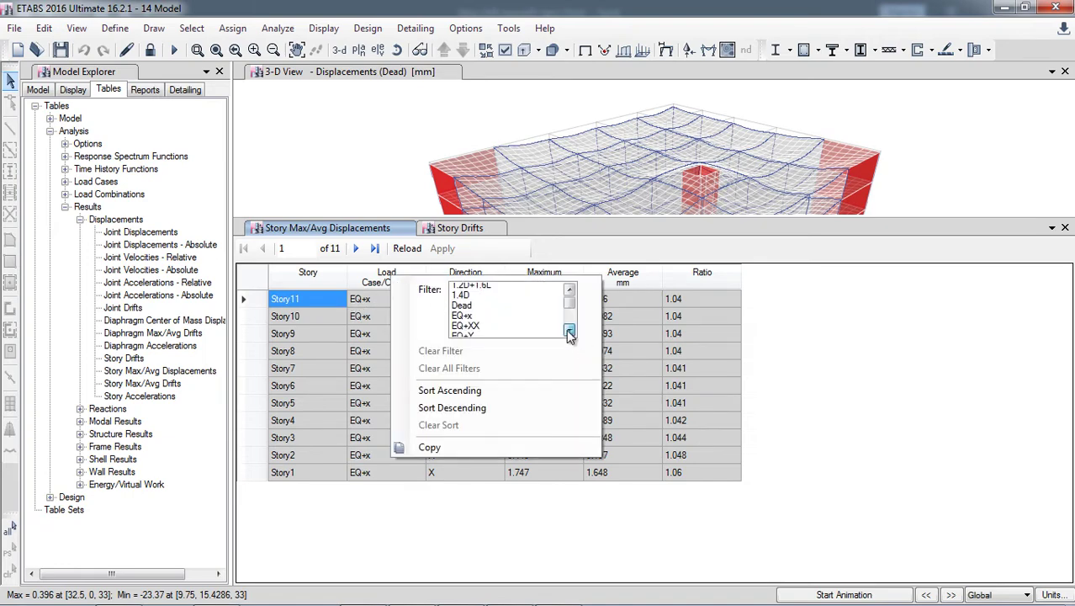
left_click(570, 332)
left_click(569, 332)
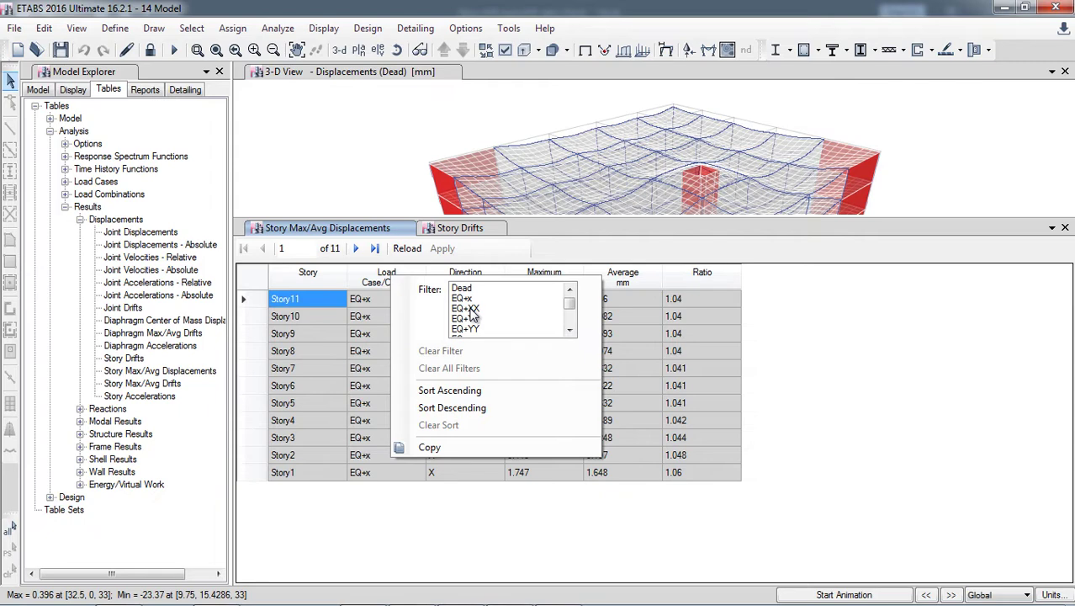
left_click(478, 308)
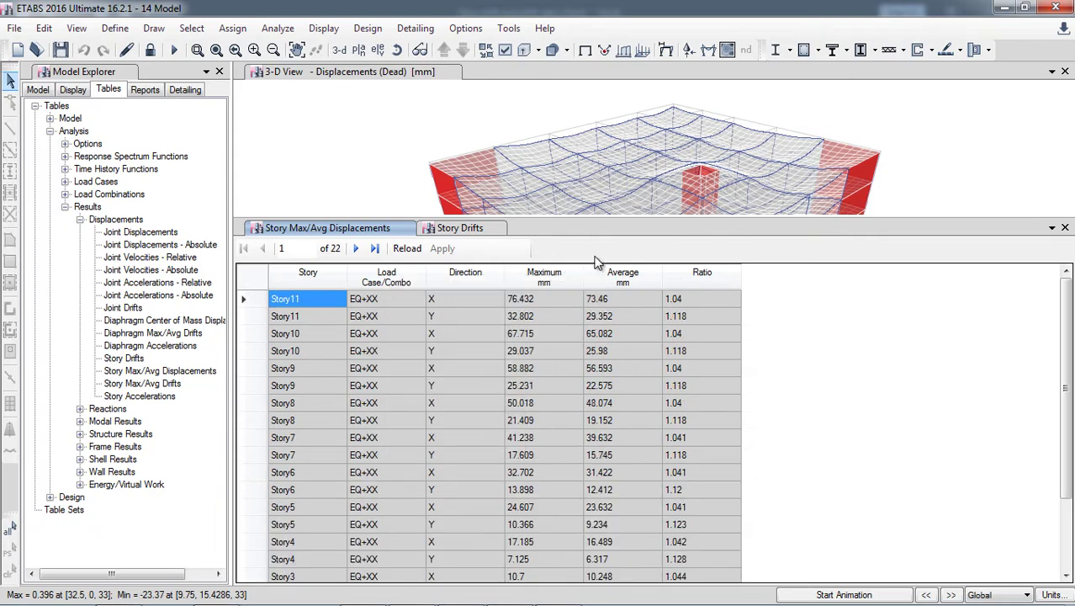
left_click(454, 285)
left_click(515, 292)
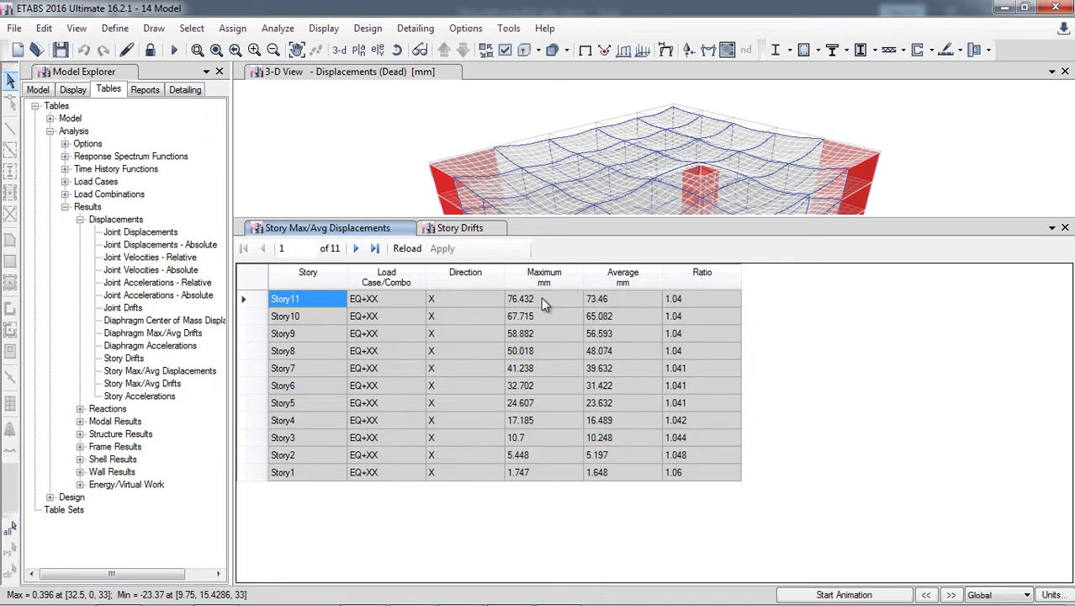
- Copy the Maximum displacements of Story11 to Story1 and paste them with destination formatting into Excel's Elastic Displacement column from E5 on sheet Story Drift X
left_click_drag(542, 300, 547, 476)
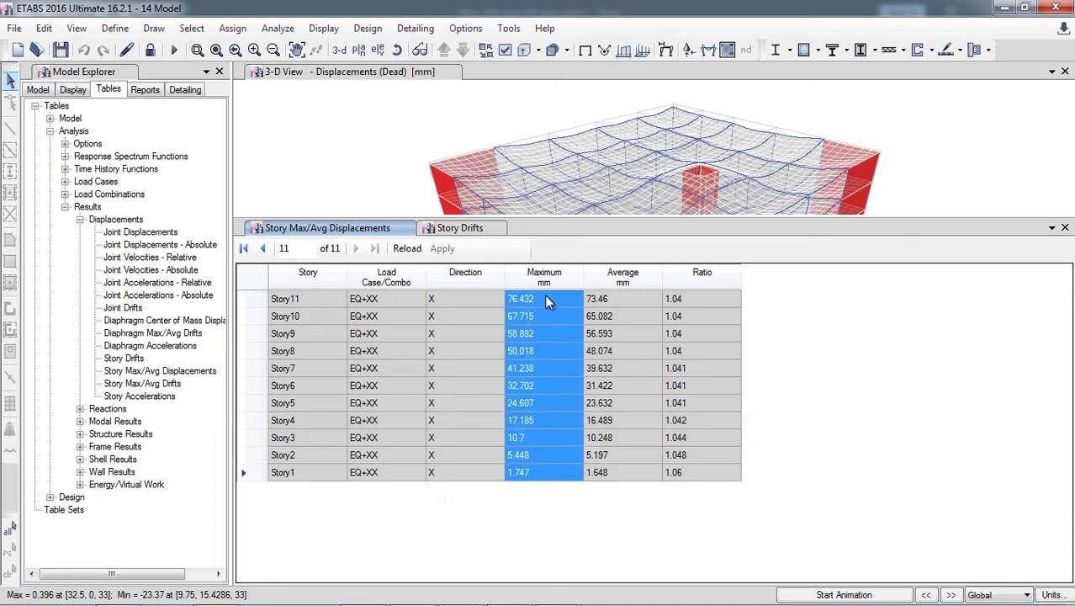
right_click(547, 301)
left_click(586, 332)
mouse_move(294, 593)
left_click(211, 591)
scroll(202, 433, "up", 12)
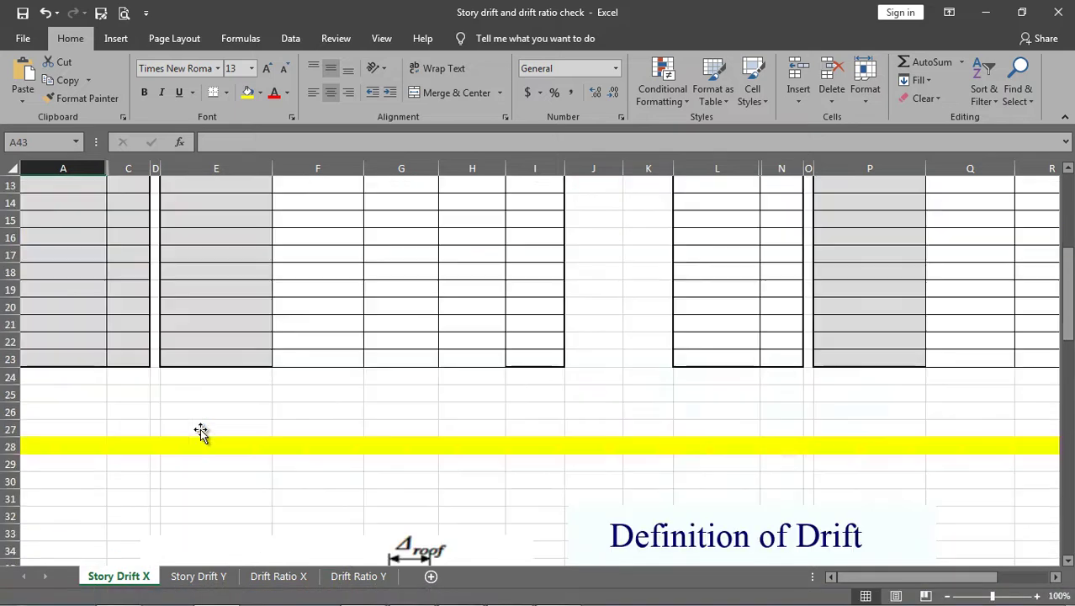
left_click(209, 321)
right_click(209, 322)
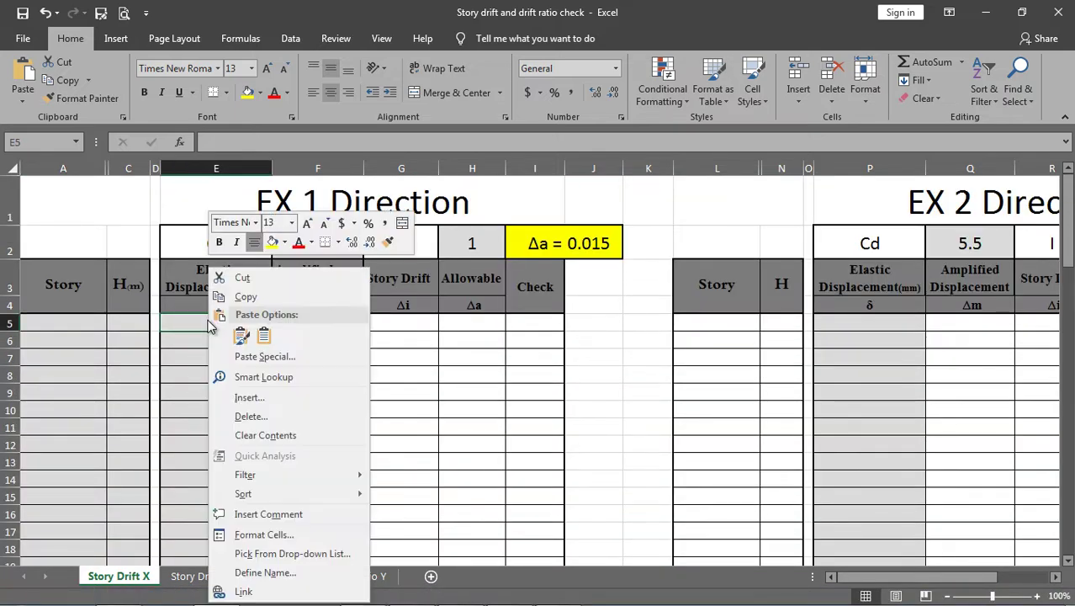
left_click(264, 337)
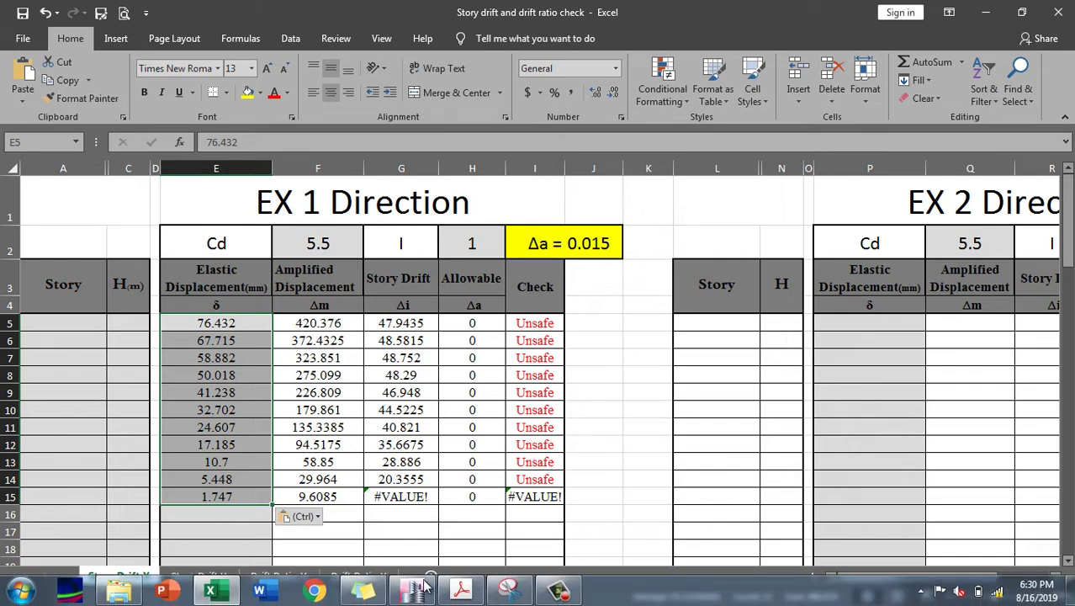
- Switch back to ETABS and open the Story Data table from the model's structure layout tables
left_click(412, 597)
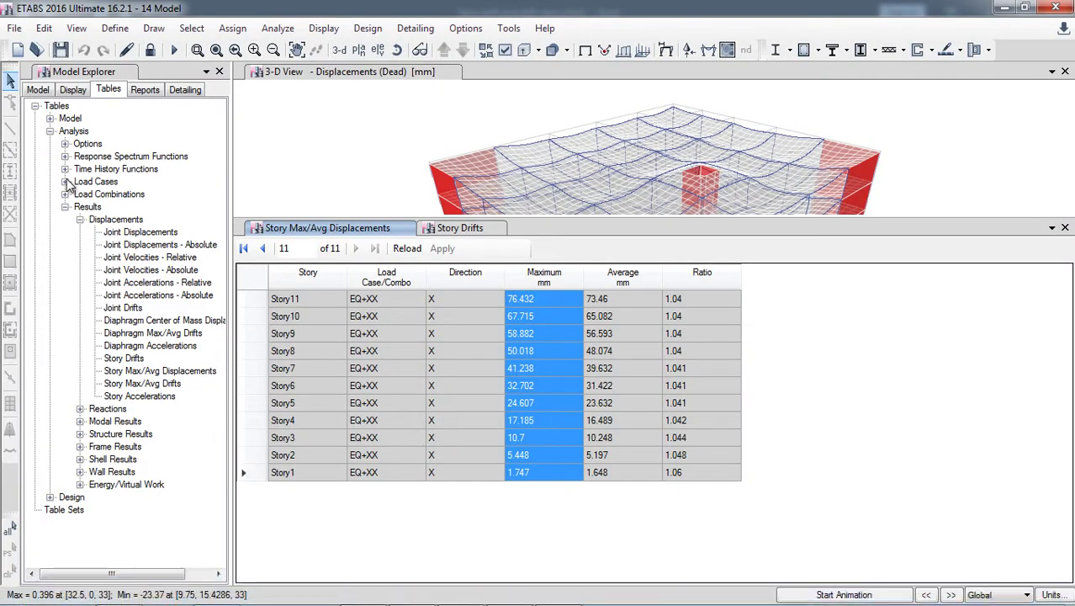
left_click(50, 119)
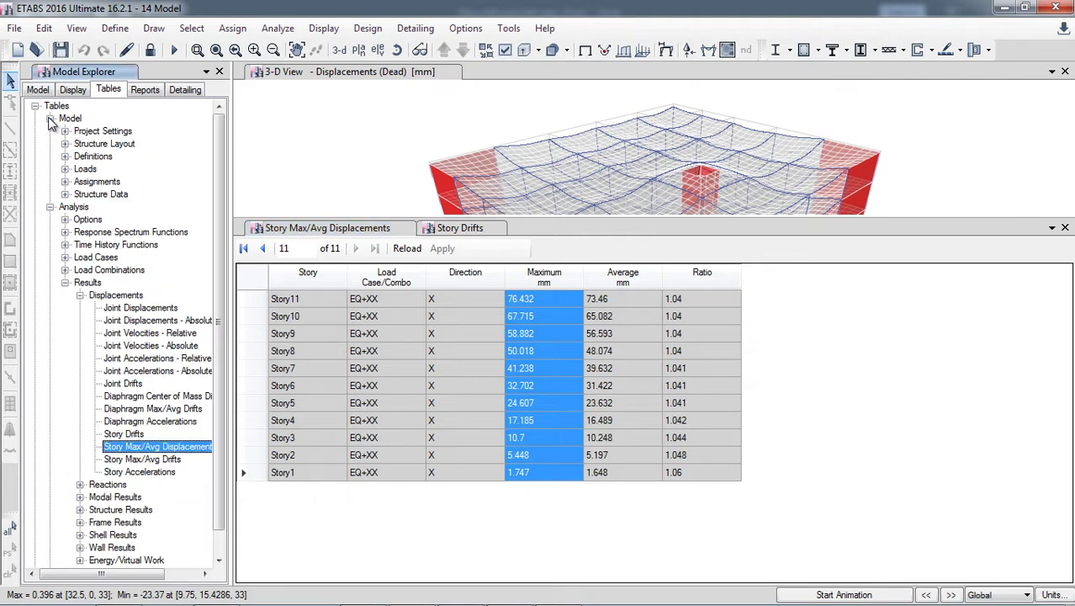
left_click(65, 194)
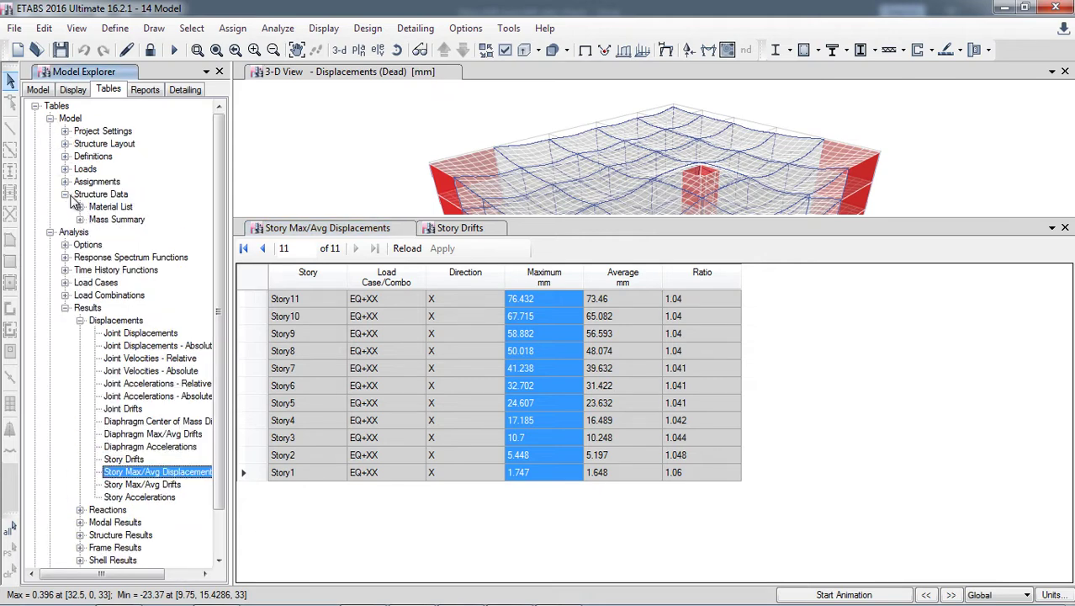
left_click(64, 144)
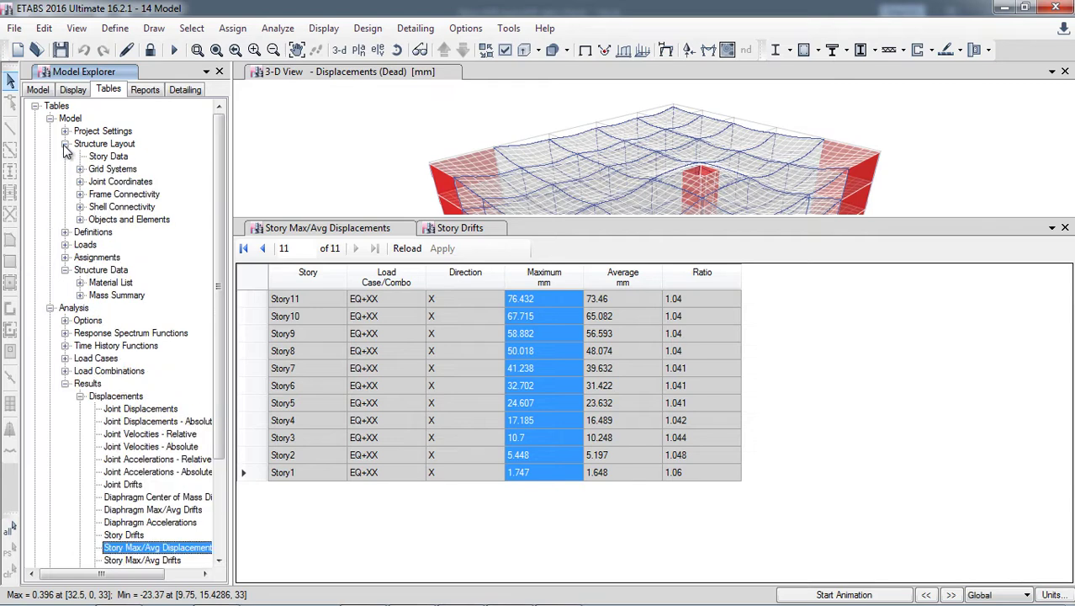
double_click(108, 158)
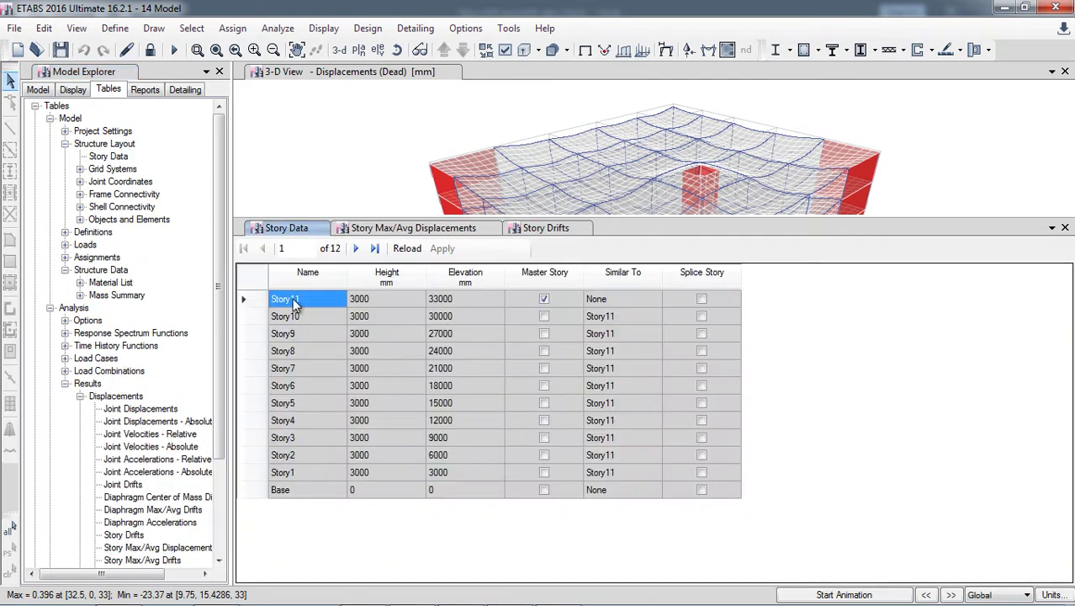
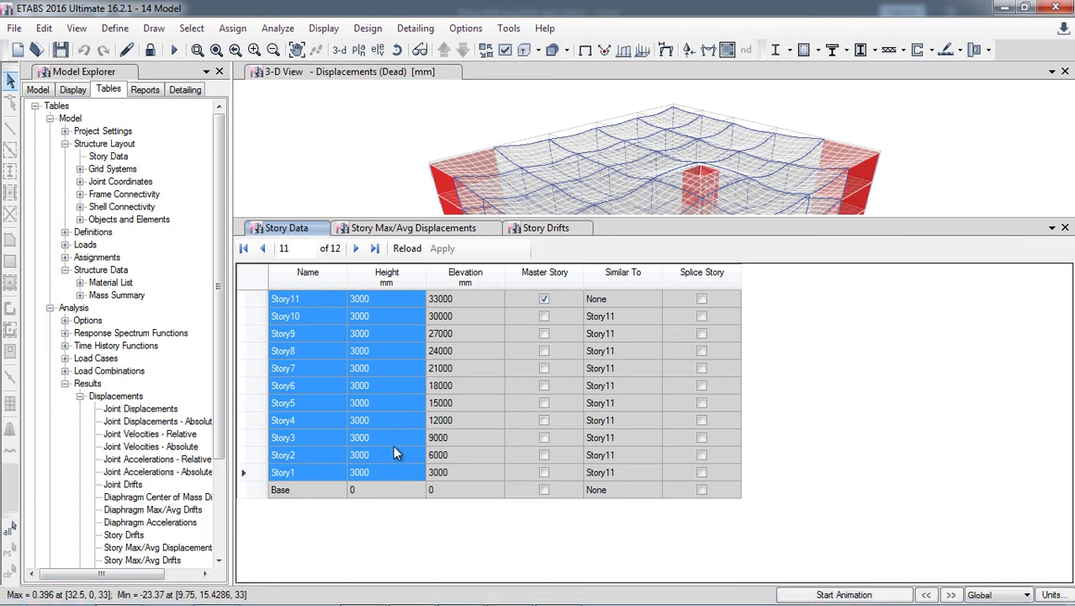
- Copy the names and heights of Story11 to Story1, and transfer the story names into Excel's Story column from A5
left_click(392, 420)
left_click(385, 301)
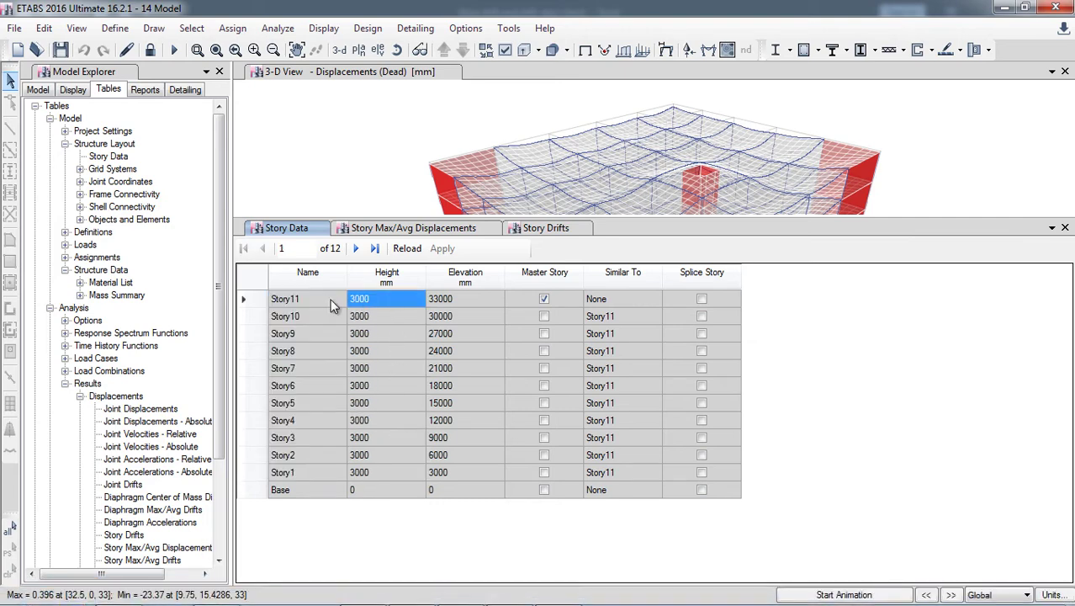
left_click_drag(330, 298, 403, 472)
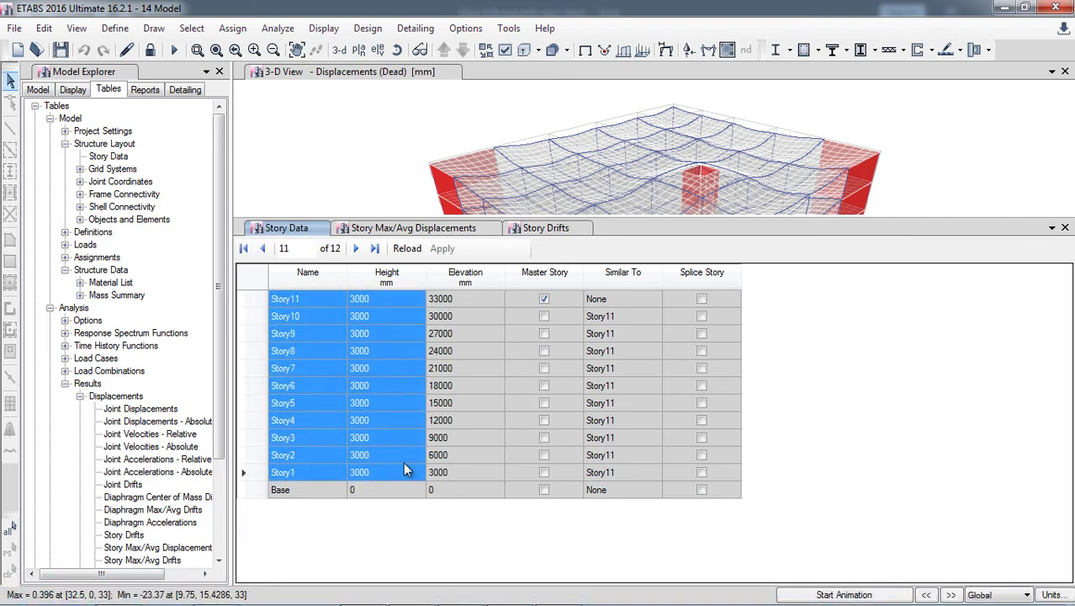
right_click(403, 462)
left_click(444, 495)
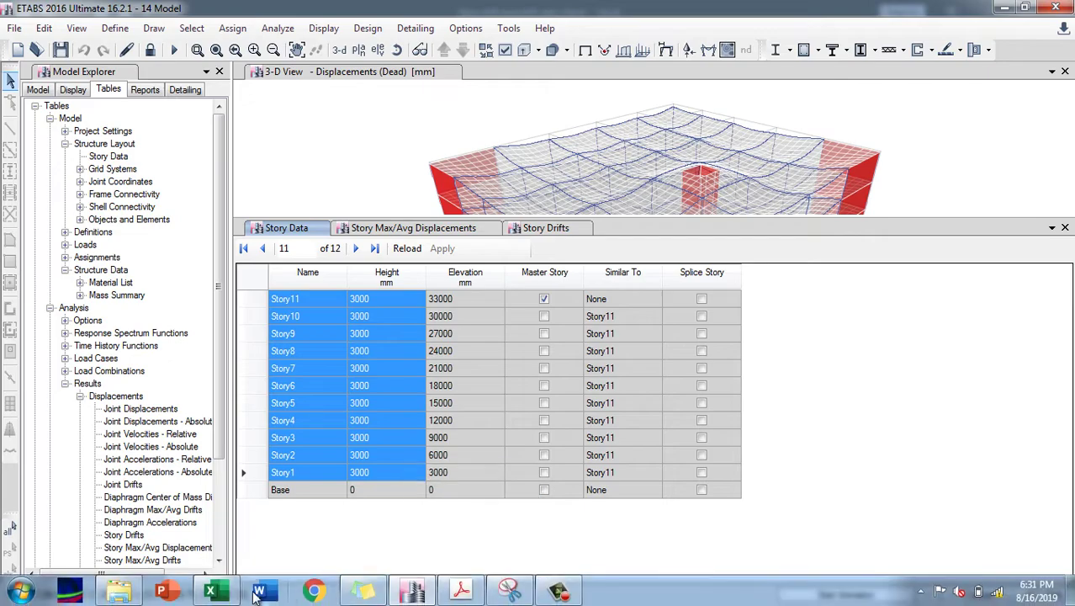
left_click(210, 591)
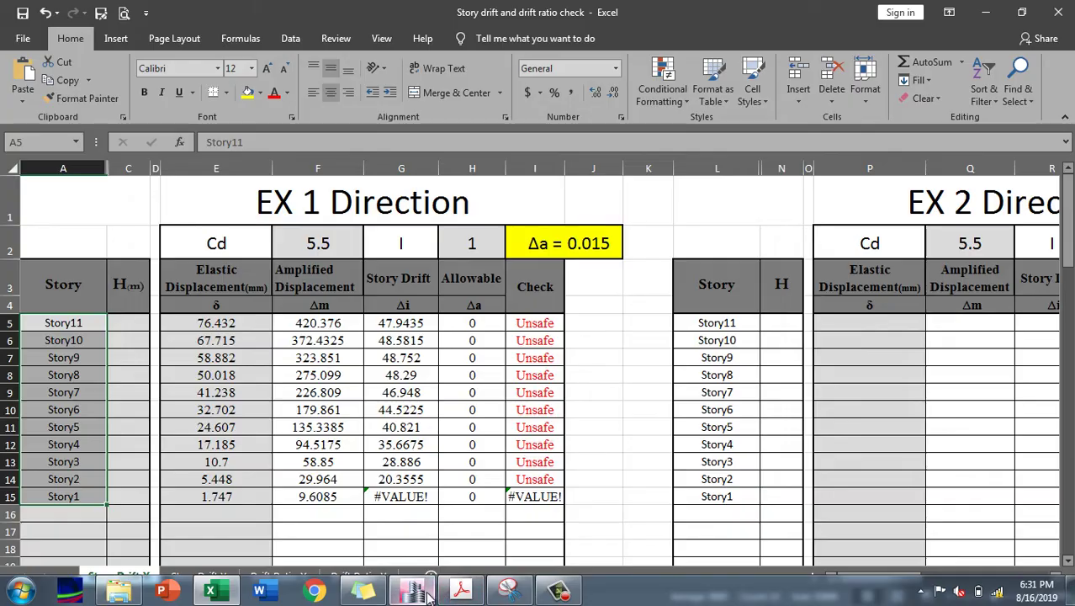
- Copy only the Height values of Story11 to Story1 from ETABS and paste them into Excel's H(m) column from C5
left_click(425, 594)
left_click(398, 301)
left_click_drag(398, 300, 384, 480)
right_click(384, 479)
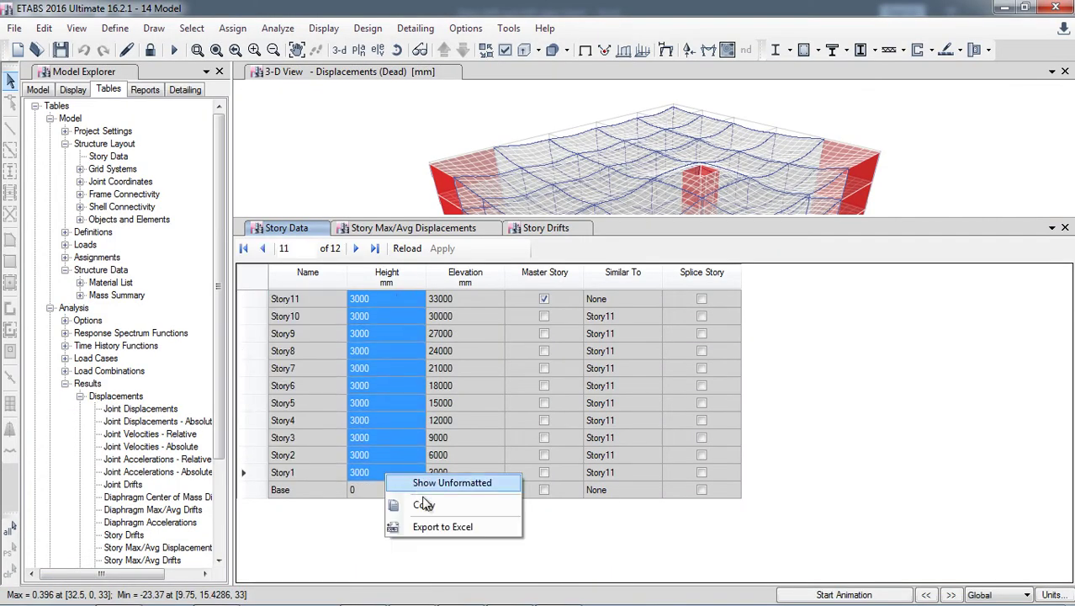
left_click(425, 502)
left_click(215, 592)
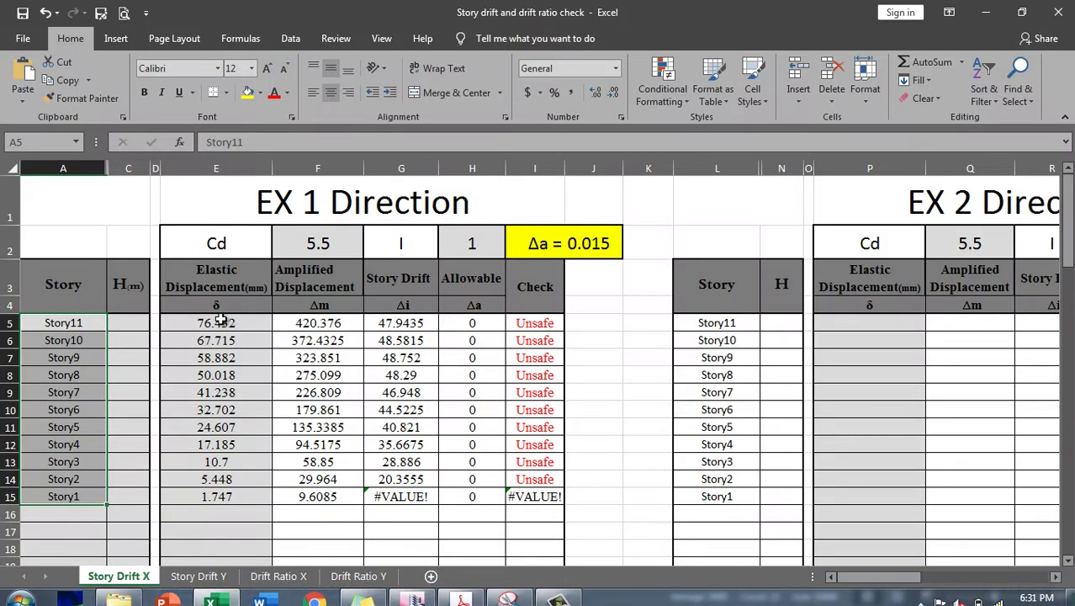
left_click(140, 326)
right_click(140, 329)
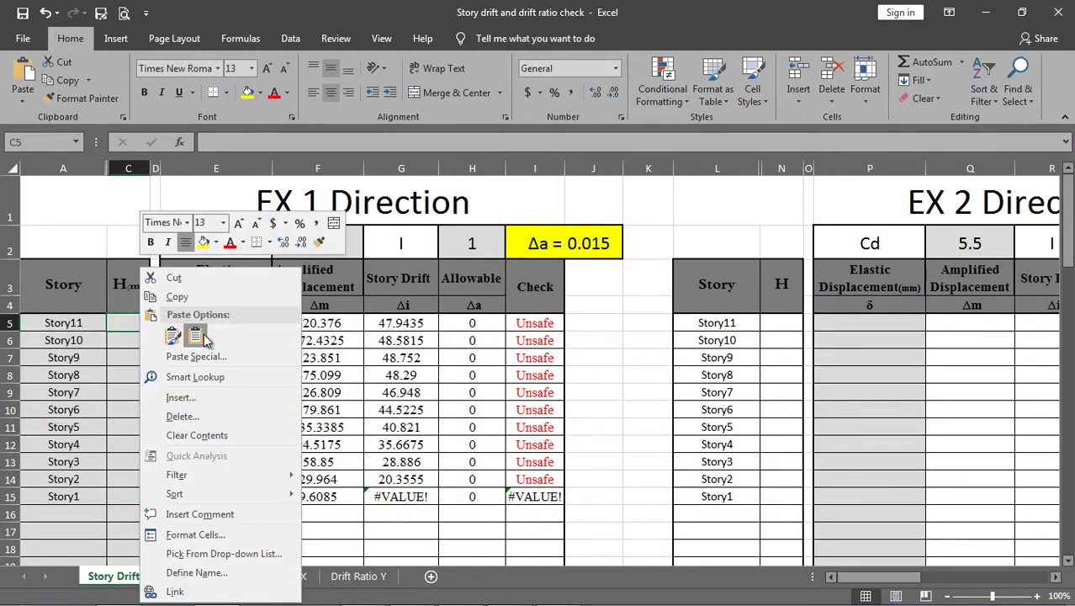
left_click(171, 334)
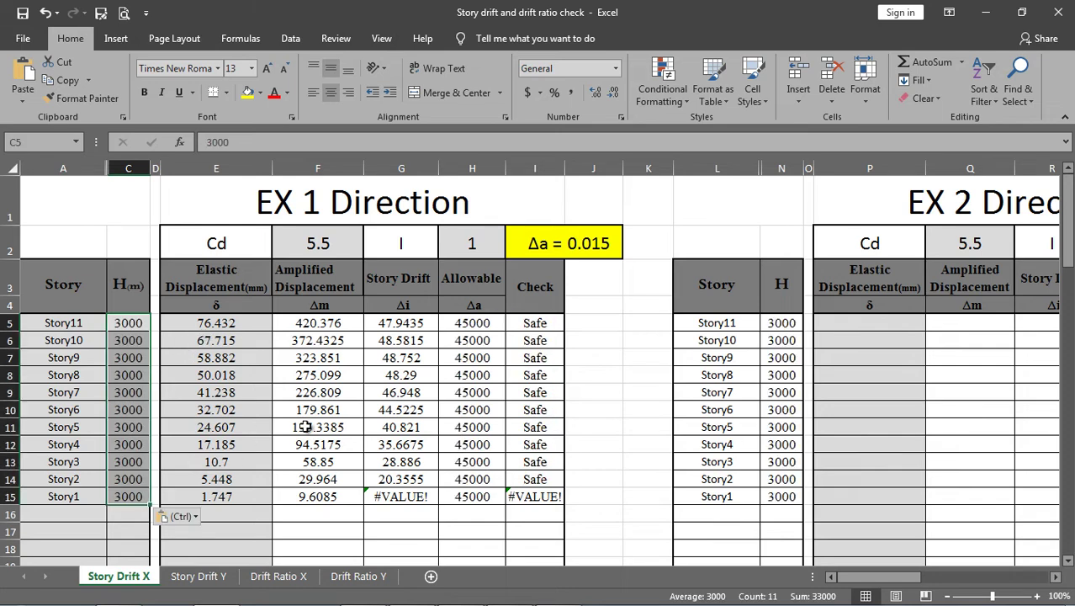
- Enter a height of 0 in cell C16, directly below the Story1 row
left_click(332, 529)
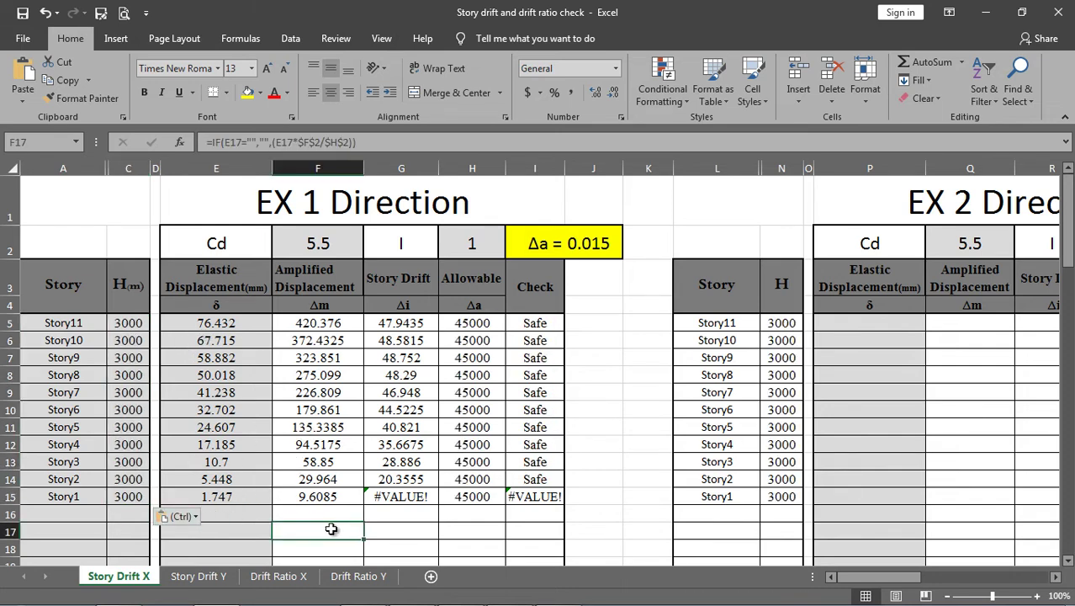
left_click(114, 511)
type("0")
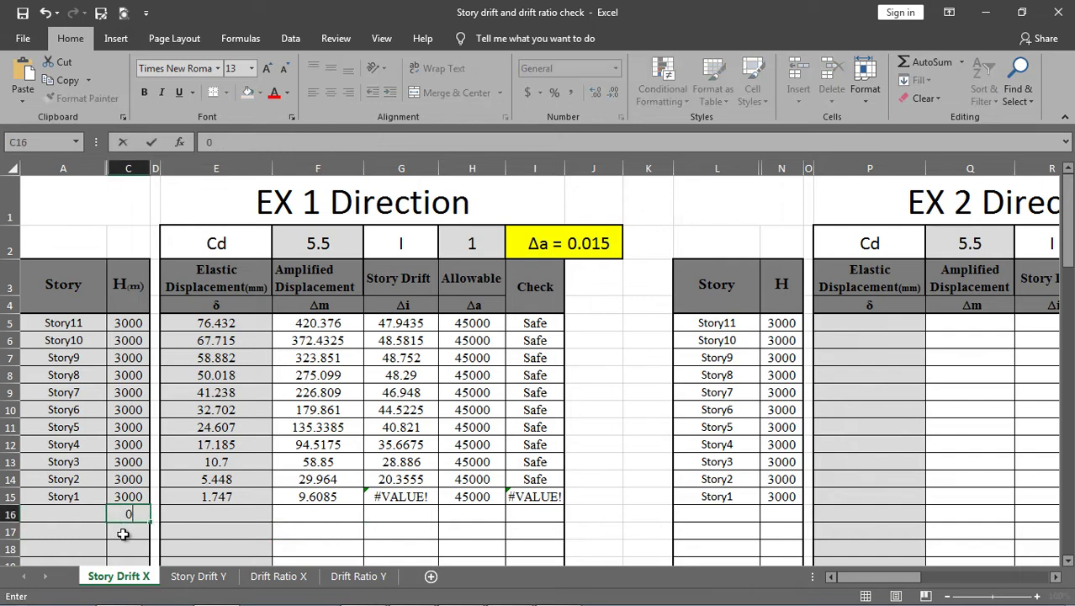
key("Return")
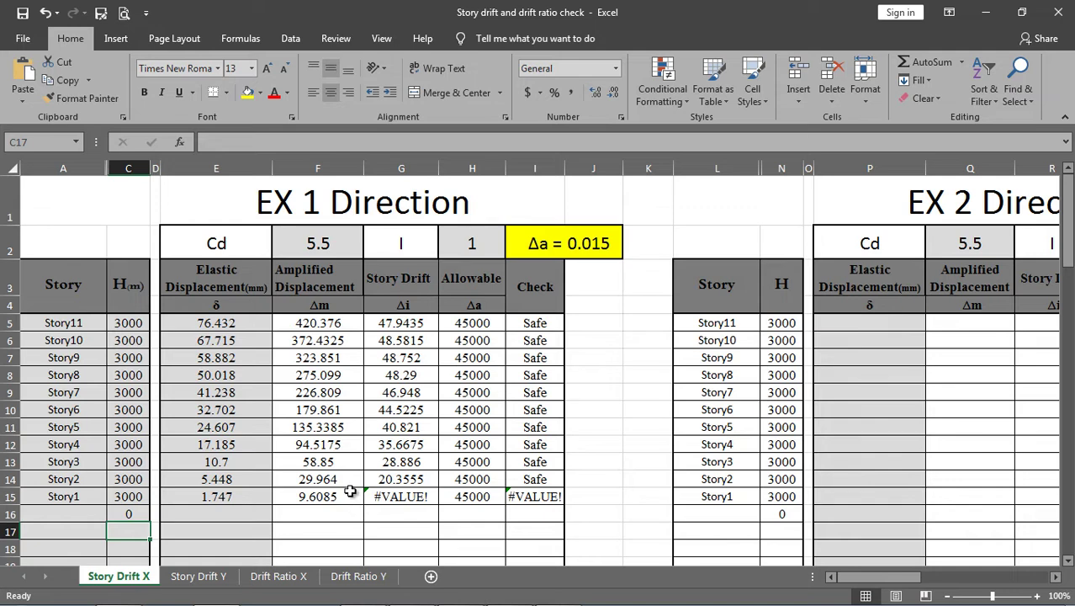
- Inspect the Story1 drift formula in G15 and enter 0 as the amplified displacement in F16
left_click(411, 497)
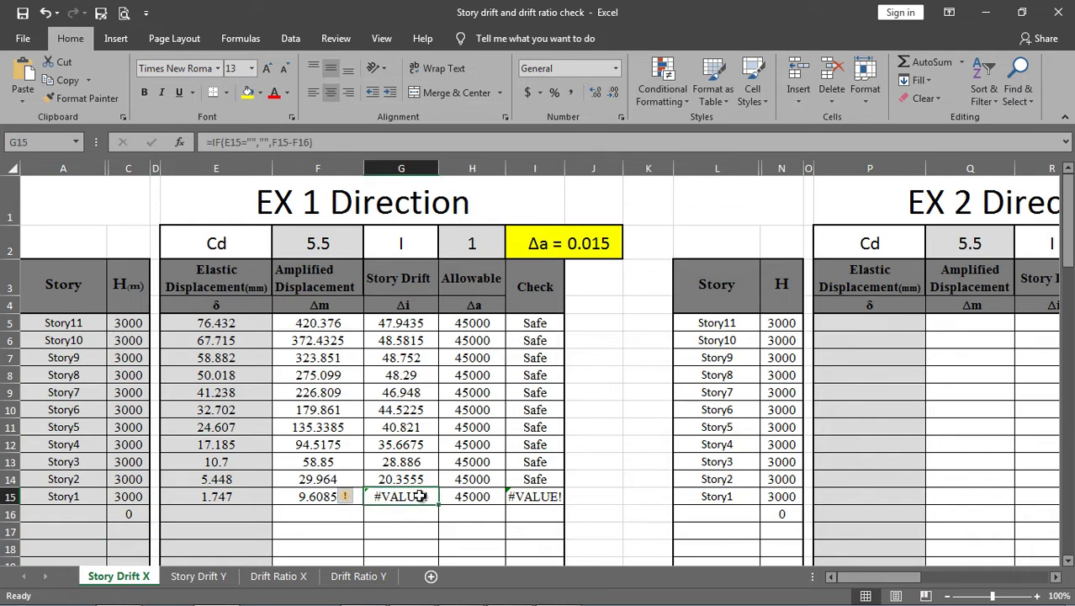
double_click(419, 497)
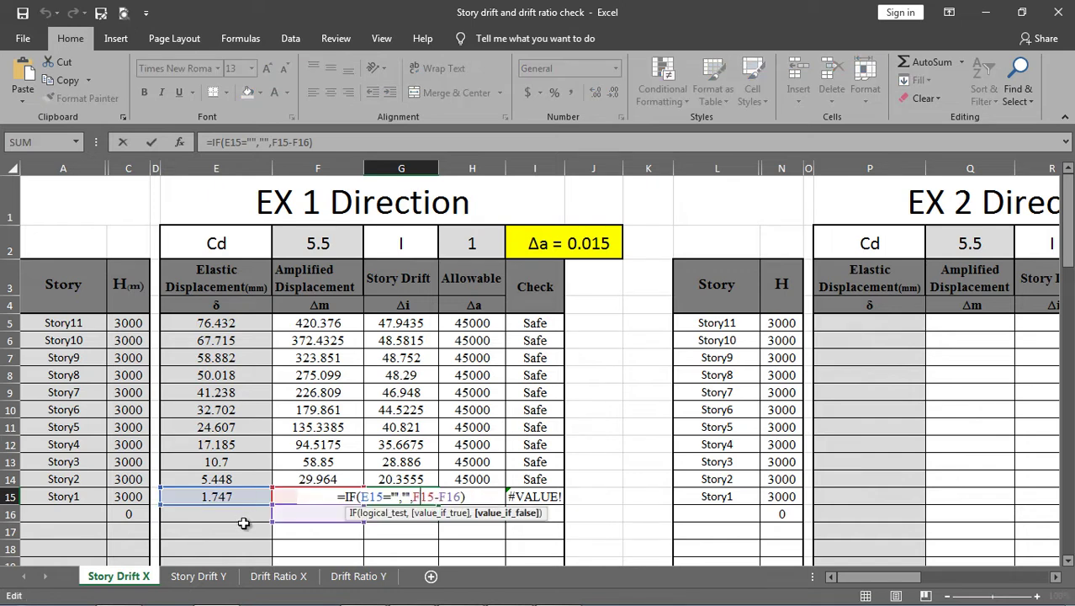
key("Escape")
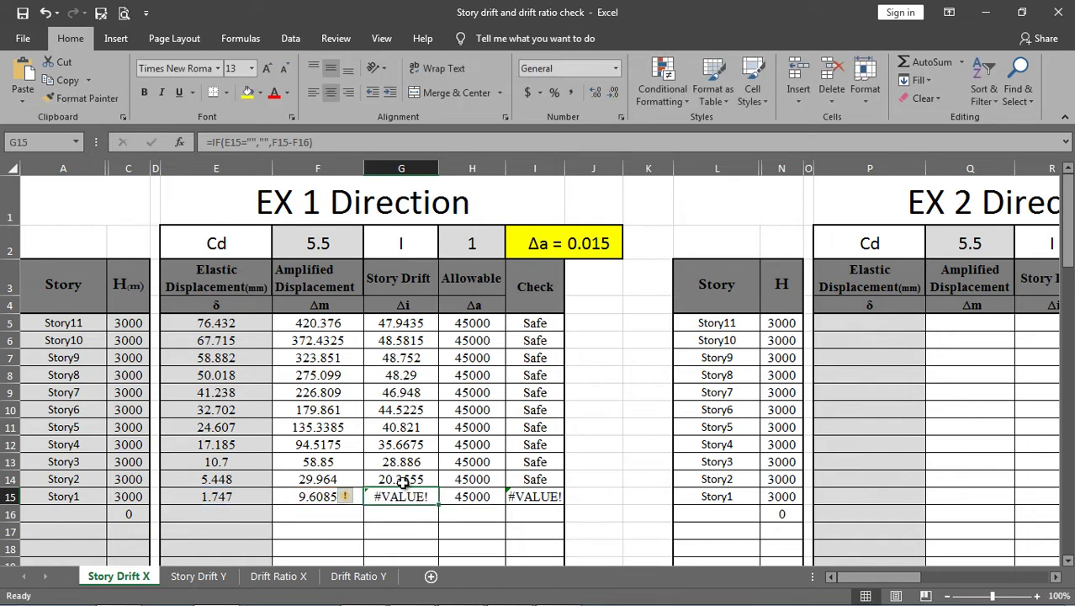
left_click(322, 518)
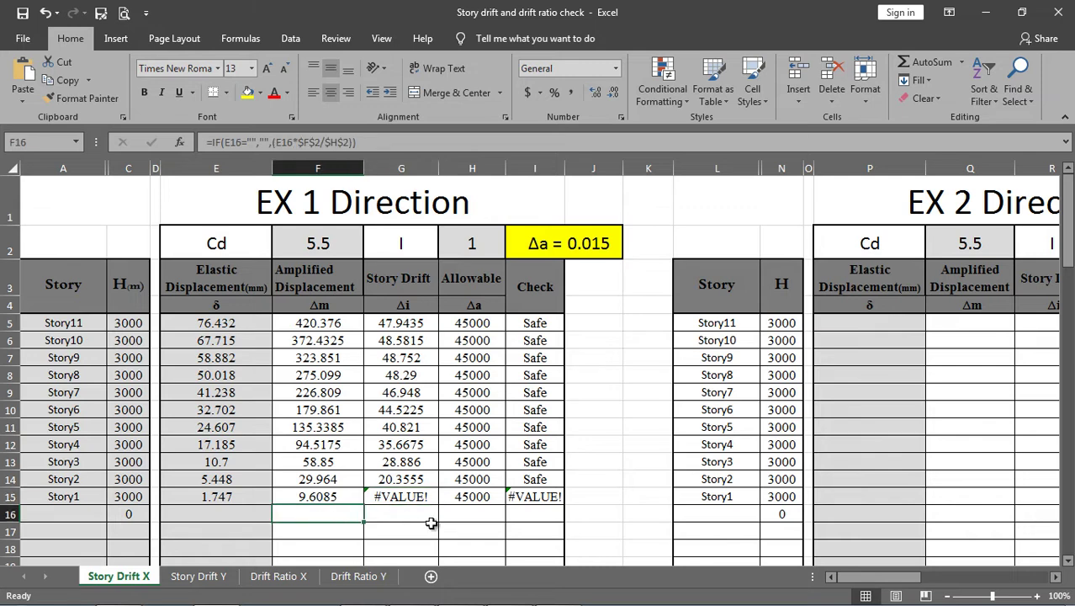
type("0")
left_click(400, 526)
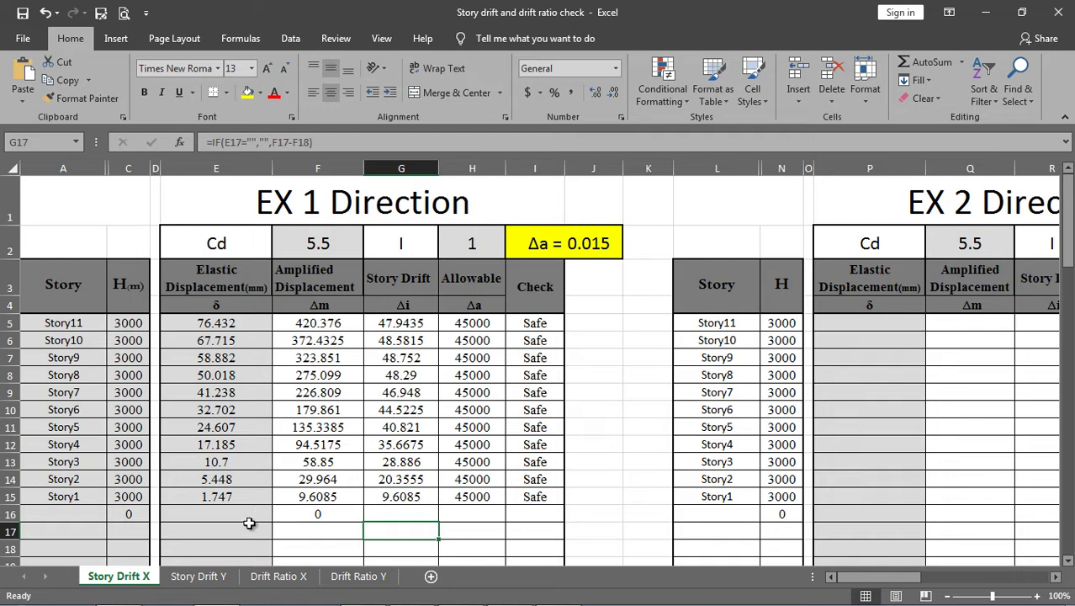
- Label row 16 as BASE in the Story column and enter 0 as its elastic displacement in E16
left_click(79, 512)
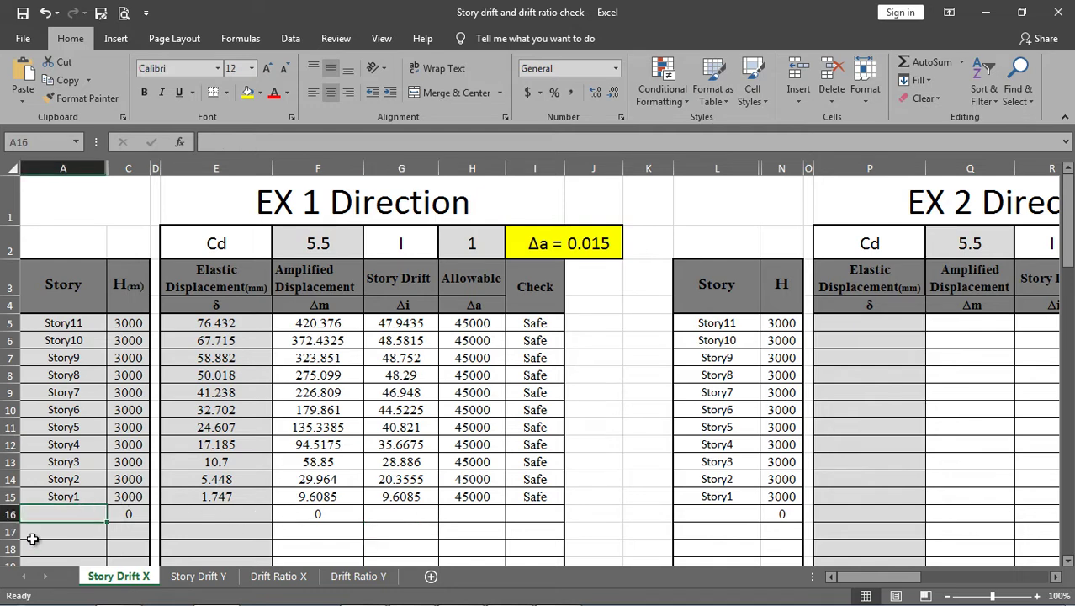
type("BASE")
key("Tab")
key("Tab")
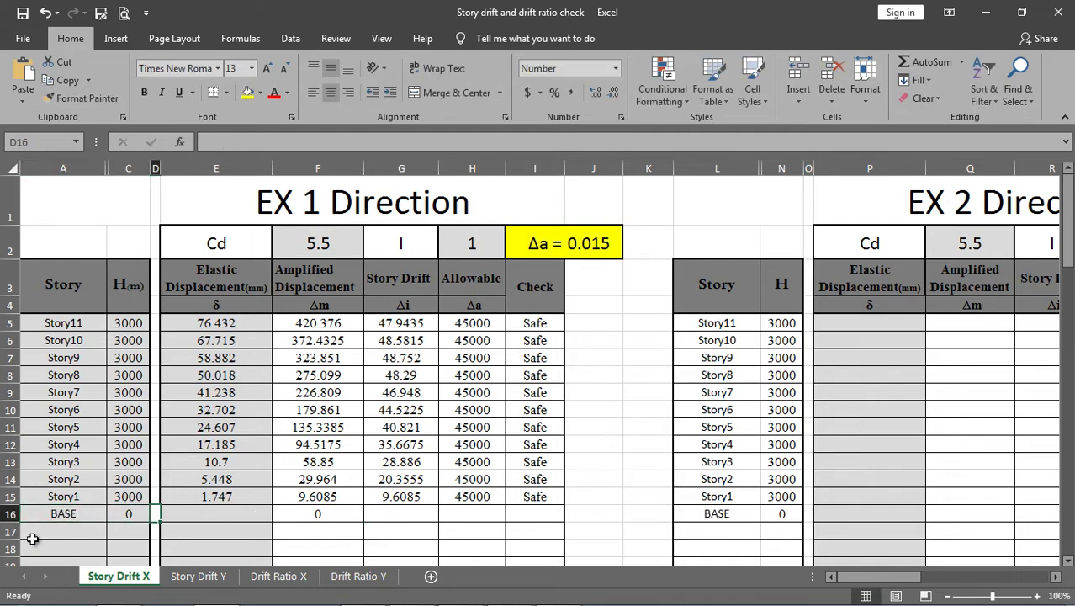
key("Tab")
key("Tab")
key("Tab")
key("shift+Tab")
key("shift+Tab")
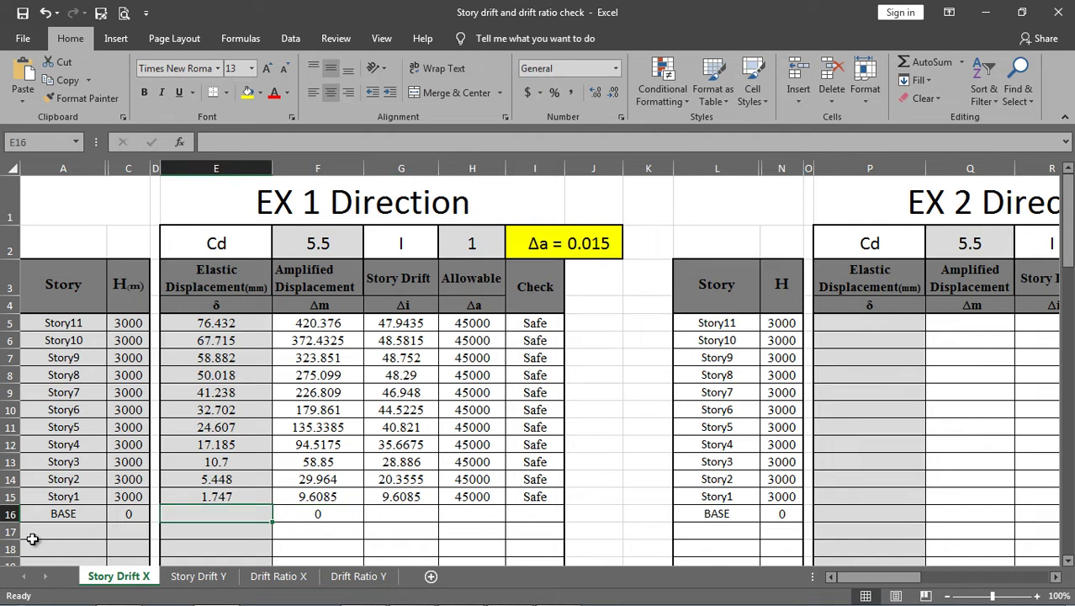
type("0")
key("Tab")
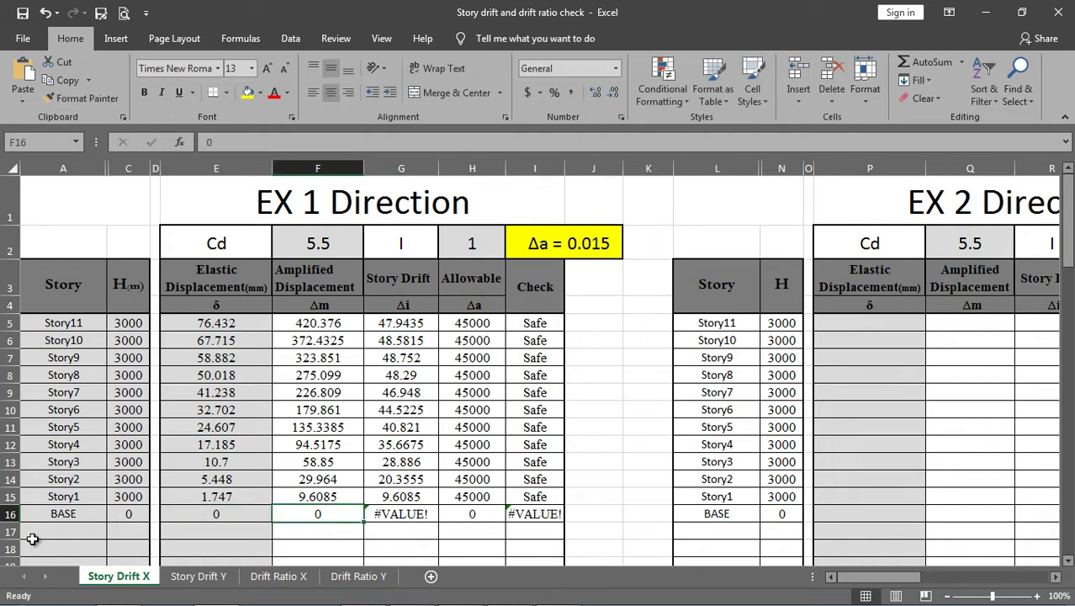
- Clear the story drift, allowable and check cells G16:I16 in the BASE row
key("Tab")
key("shift+Right")
key("shift+Right")
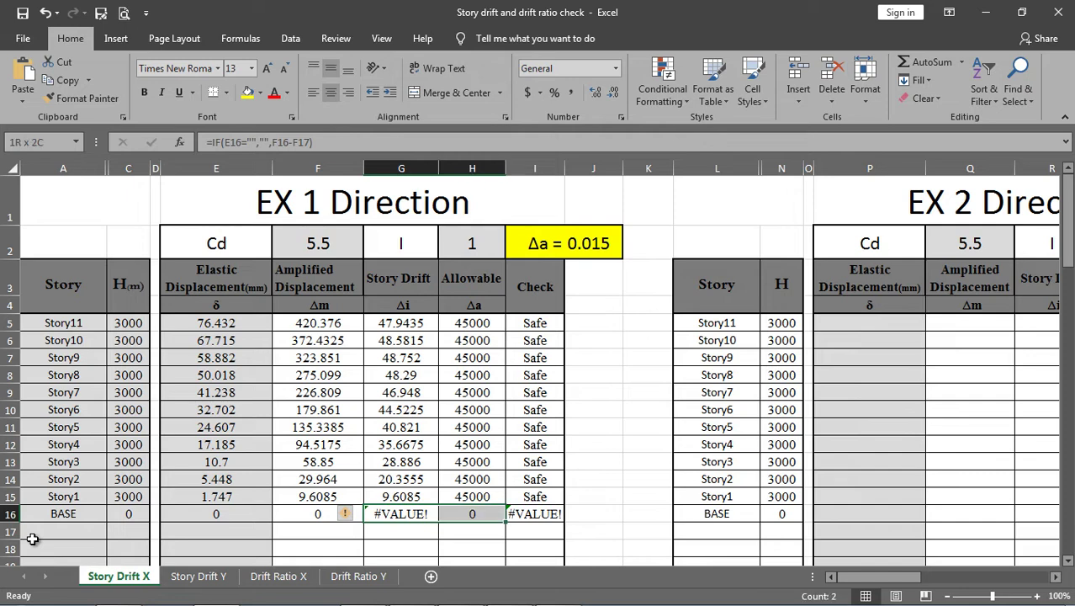
key("Delete")
key("Left")
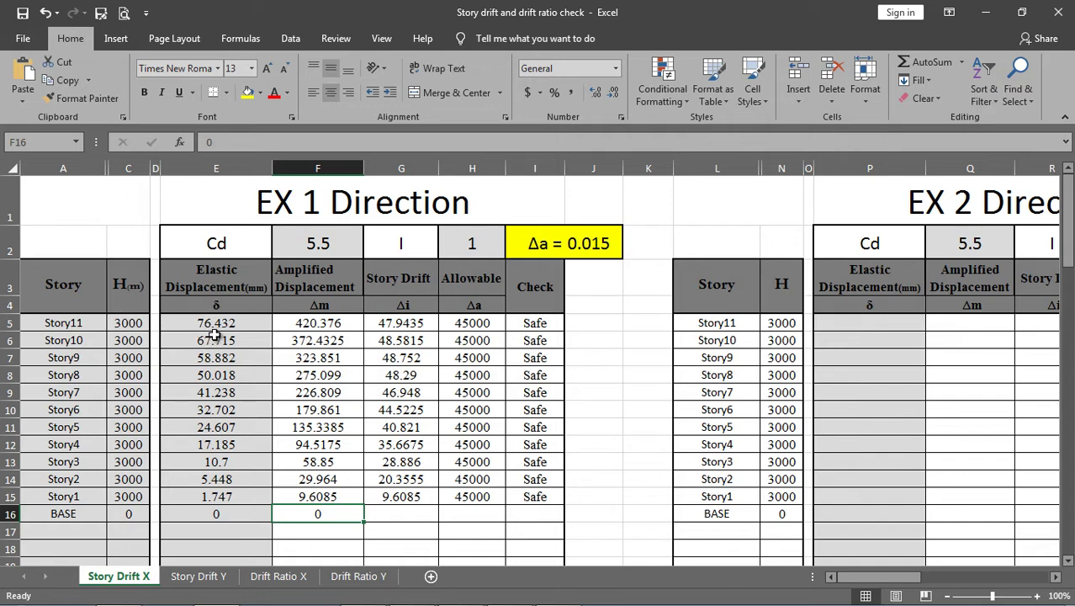
- Review the Story Max/Avg Displacements table for EQ+XX in ETABS and return to the Excel drift sheet
left_click(414, 589)
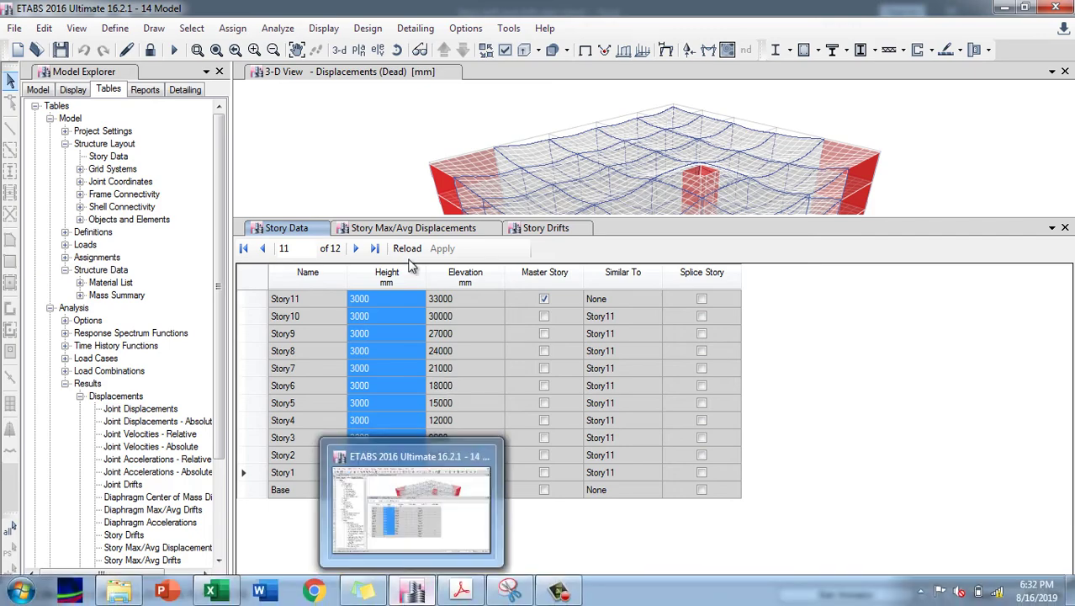
left_click(425, 229)
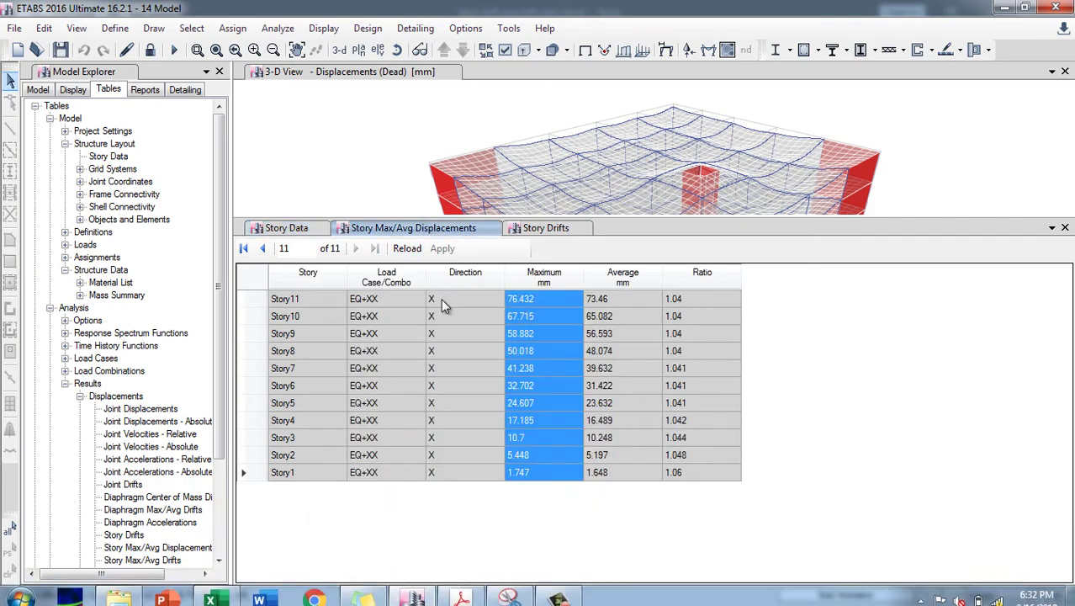
left_click(413, 589)
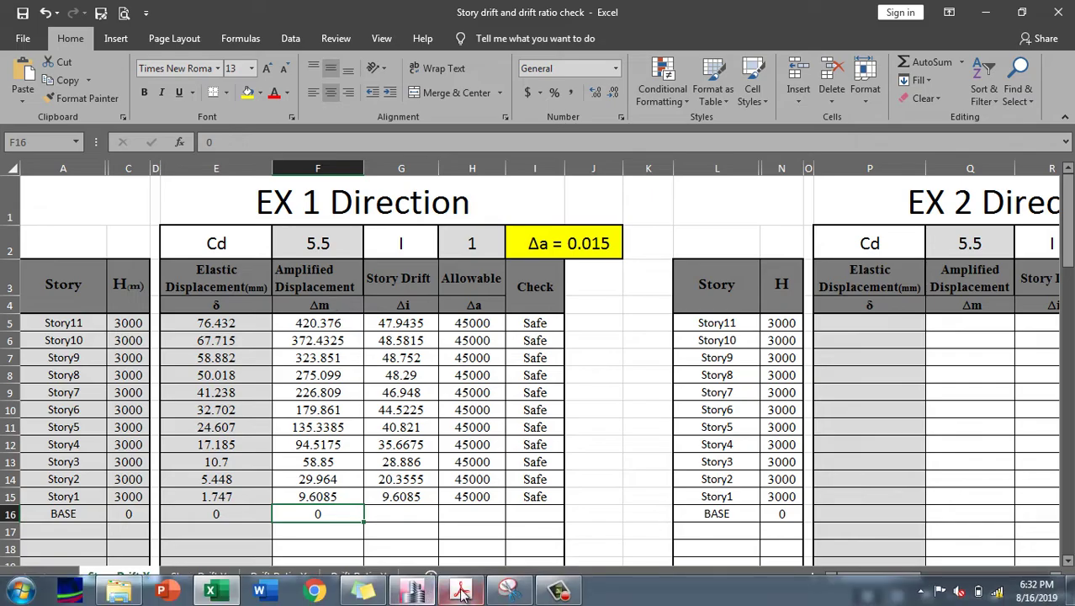
- Switch to the ASCE 7-16 PDF and review deflection Eq. 12.8-15 and the story drift determination in Figure 12.8-2
left_click(459, 594)
scroll(571, 453, "down", 10)
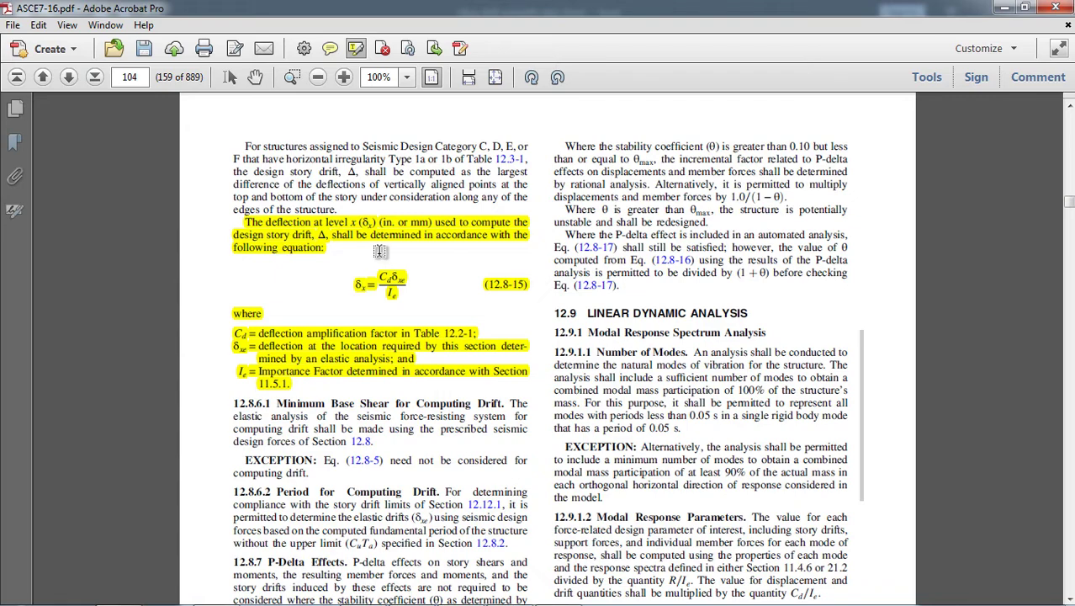
scroll(379, 250, "up", 10)
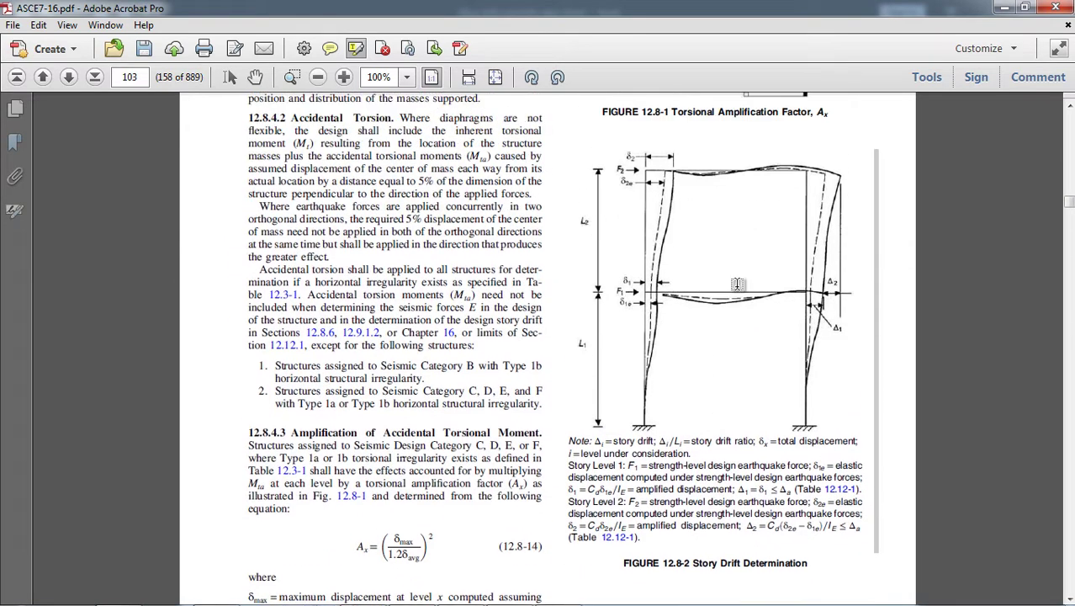
scroll(692, 305, "up", 1)
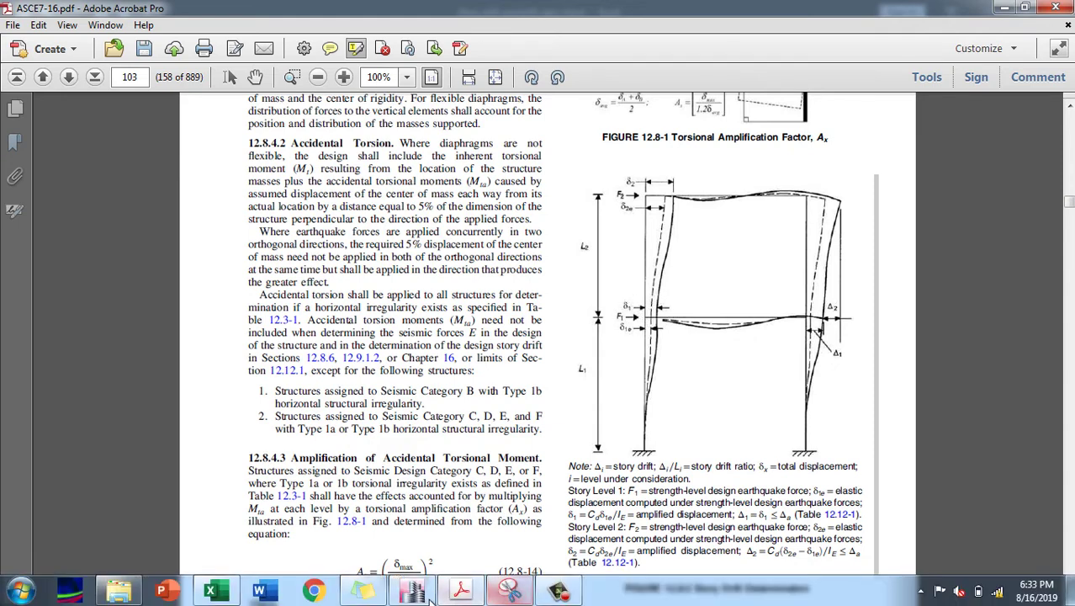
- Return to the Excel drift sheet and examine the elastic and inelastic response diagram below the EX 1 Direction table
left_click(209, 593)
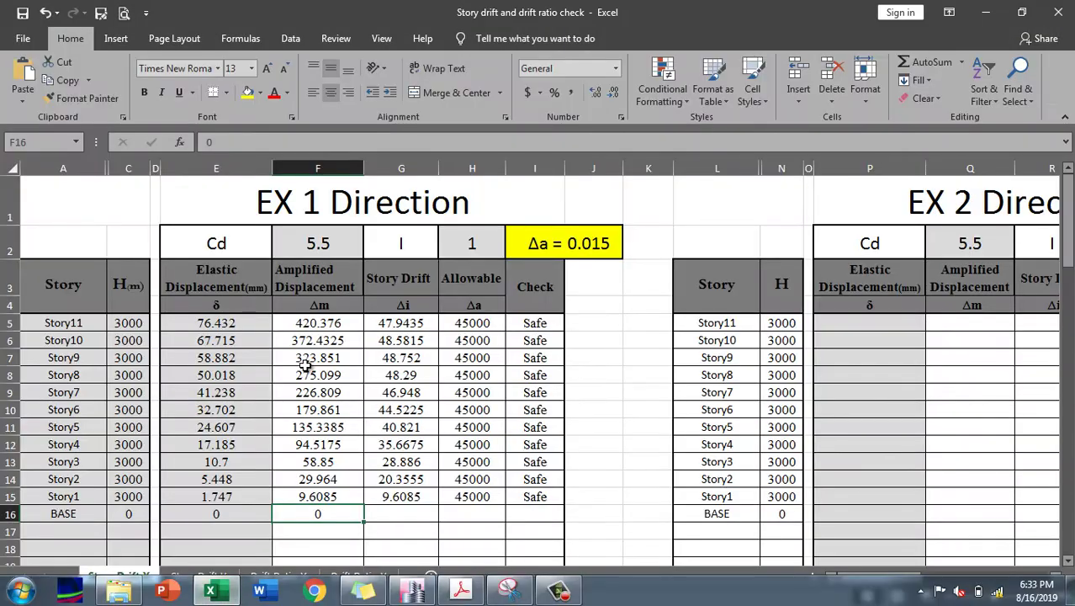
scroll(306, 368, "down", 14)
scroll(305, 368, "down", 8)
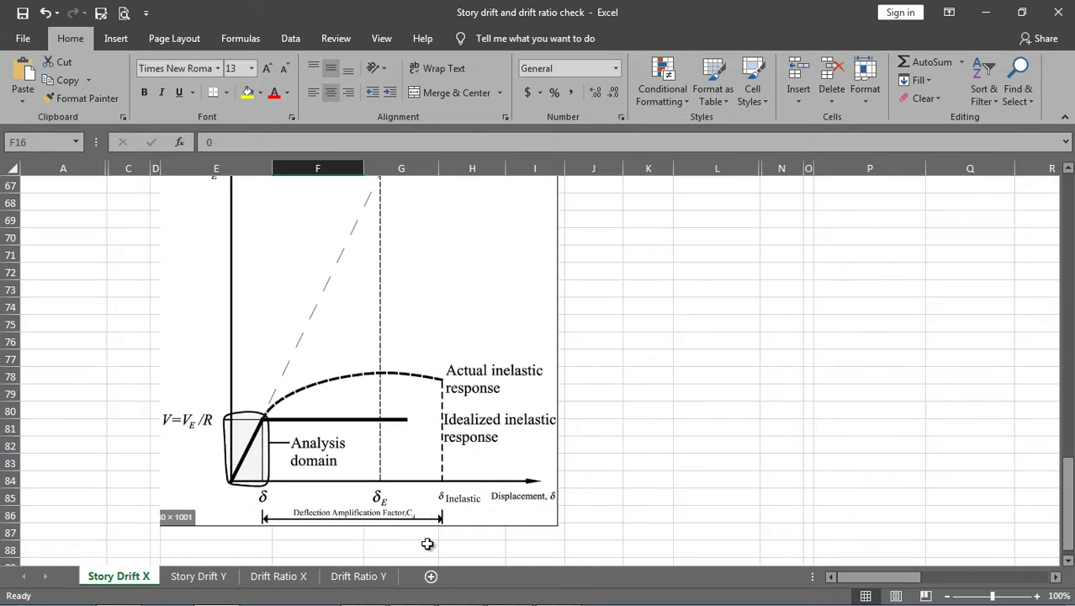
left_click(461, 590)
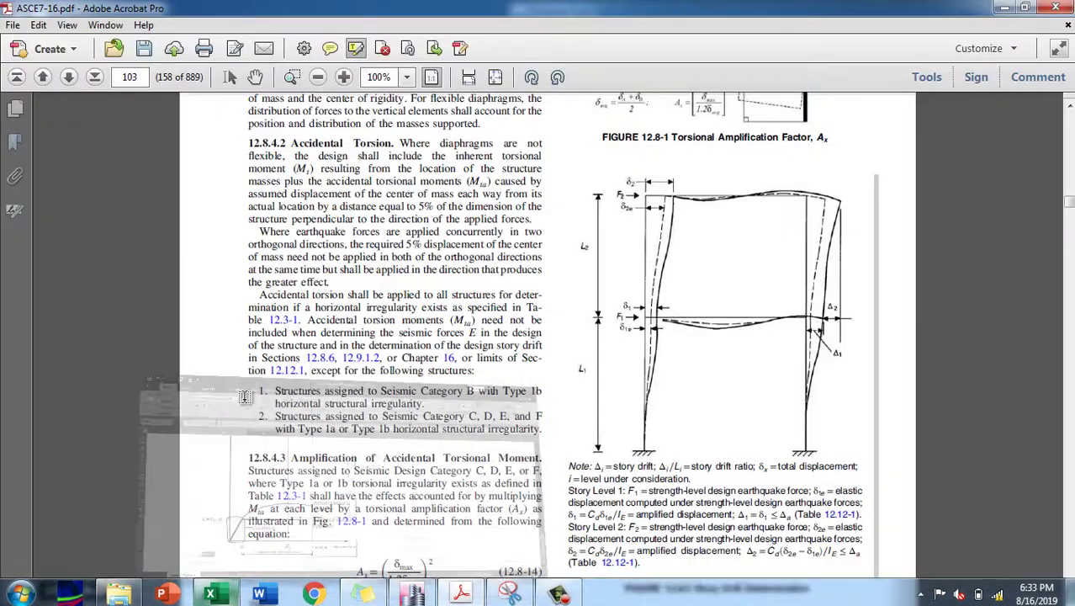
left_click(218, 590)
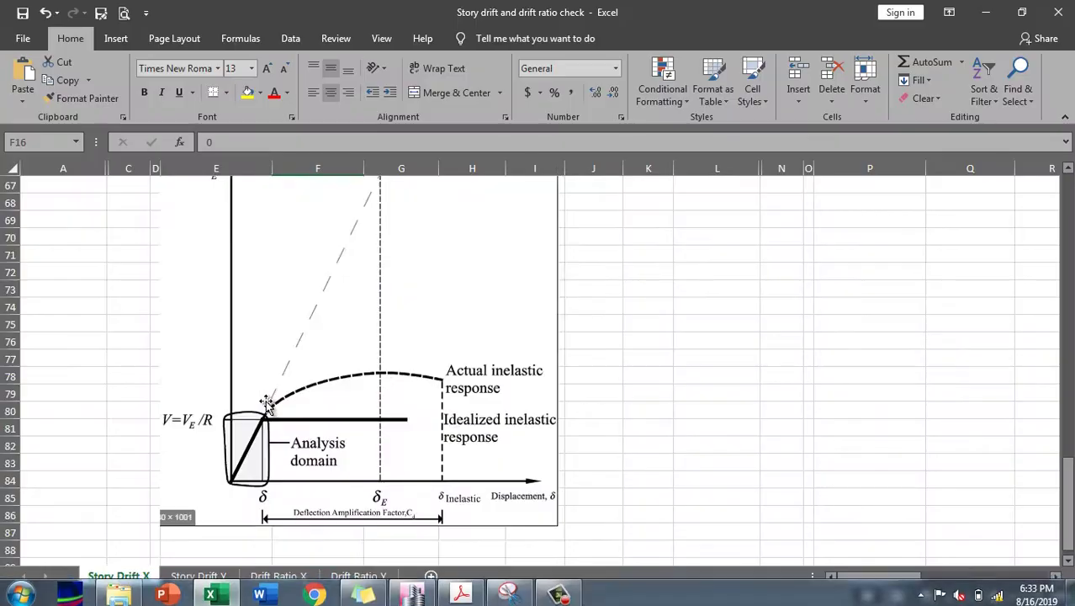
scroll(264, 407, "down", 5)
scroll(264, 400, "up", 11)
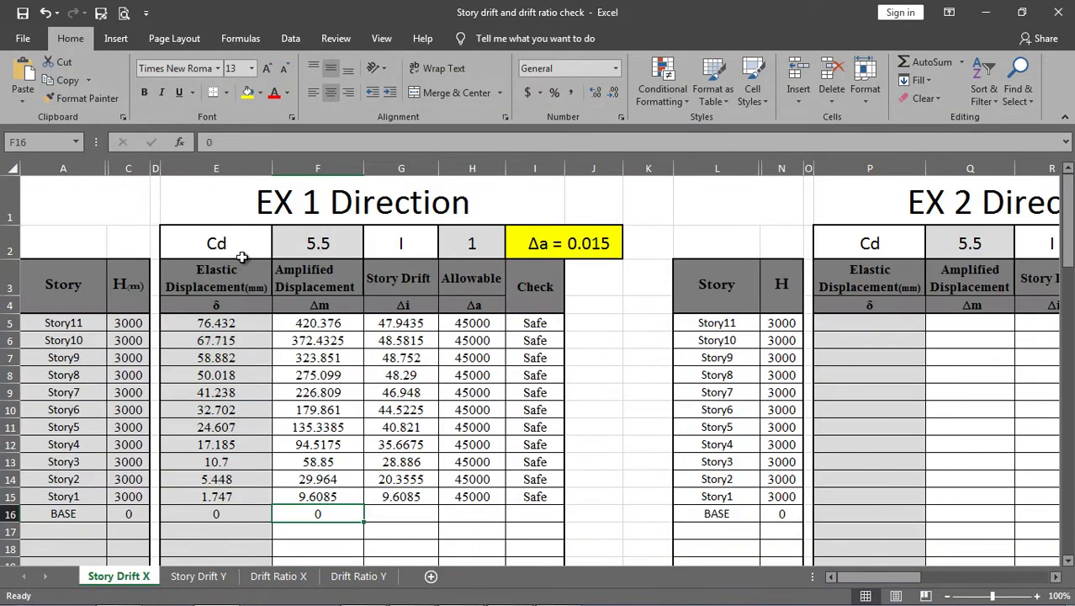
- Select the Cd value in F2 and go back to page 91 of the ASCE 7-16 PDF with the seismic force-resisting system factors
left_click(253, 245)
left_click(313, 244)
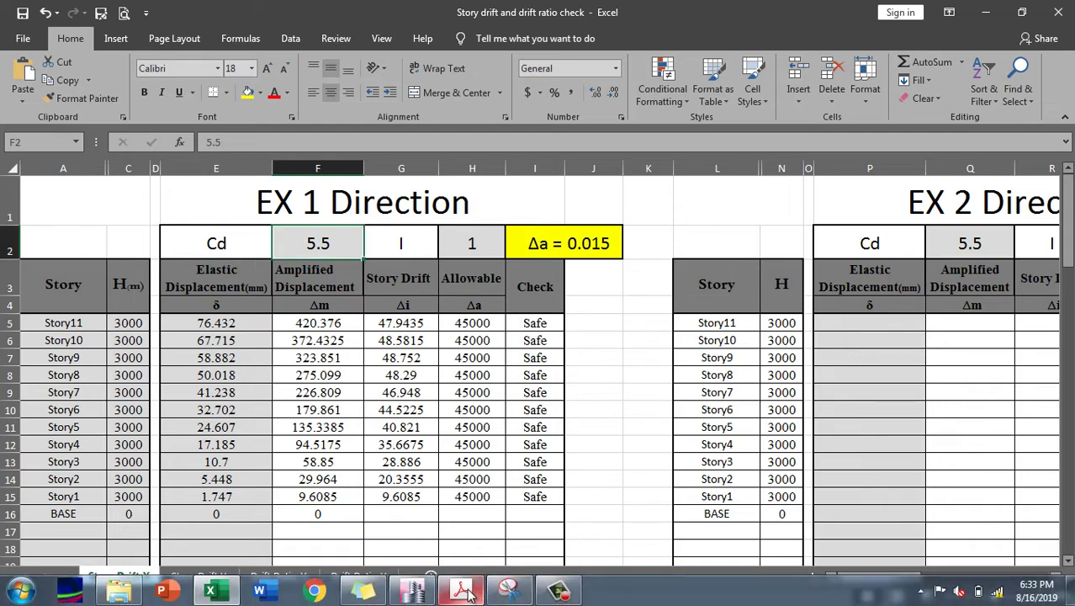
left_click(465, 593)
scroll(499, 413, "up", 4)
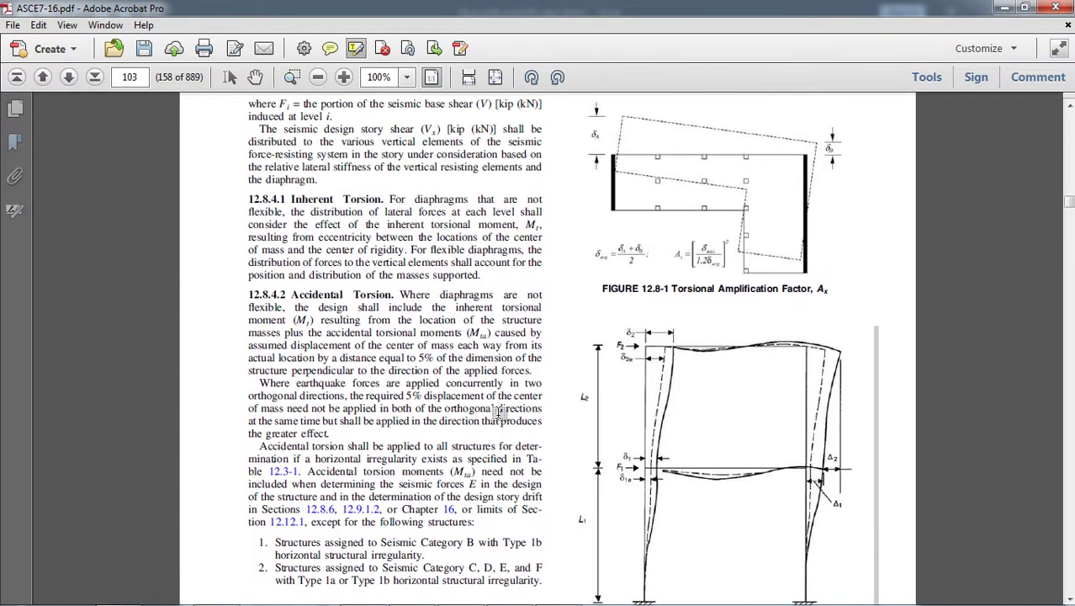
key("Left")
key("Left")
key("Left")
key("Left")
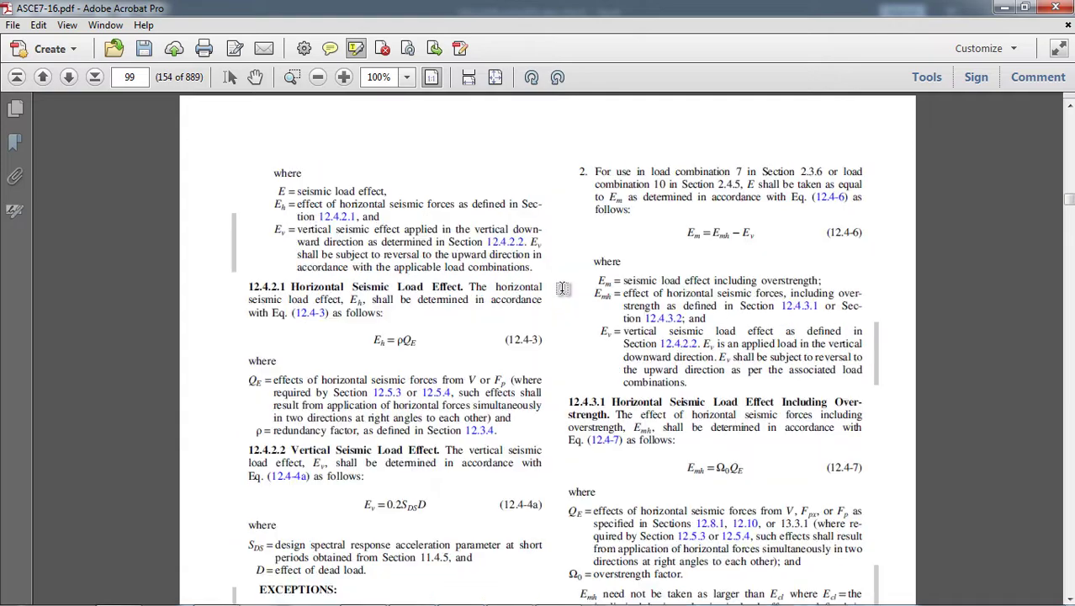
key("Left")
key("Left")
key("Left")
key("Left")
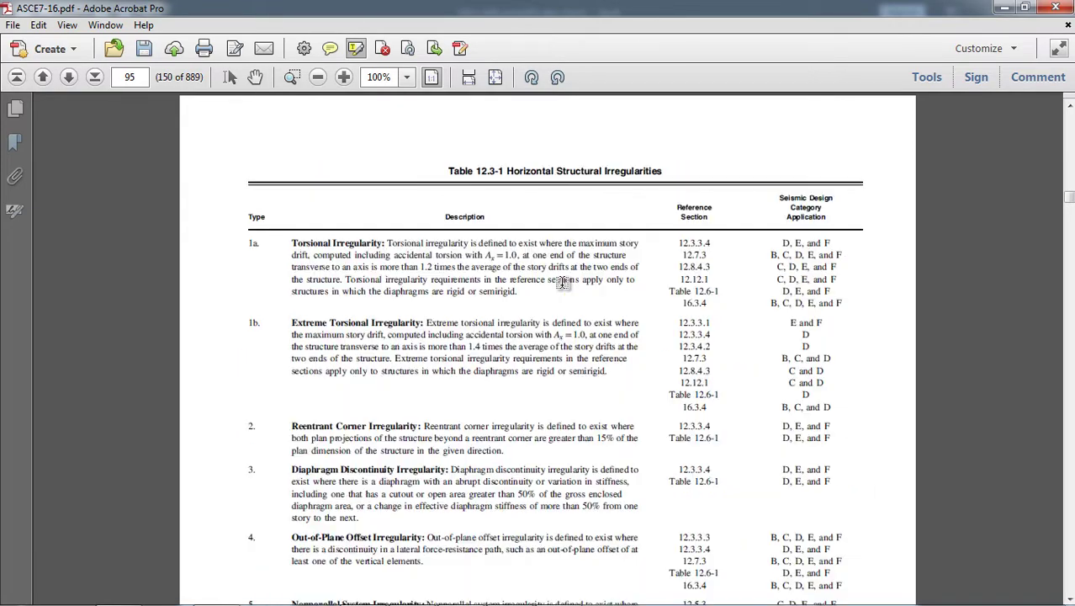
key("Left")
key("Left")
key("Left")
key("Left")
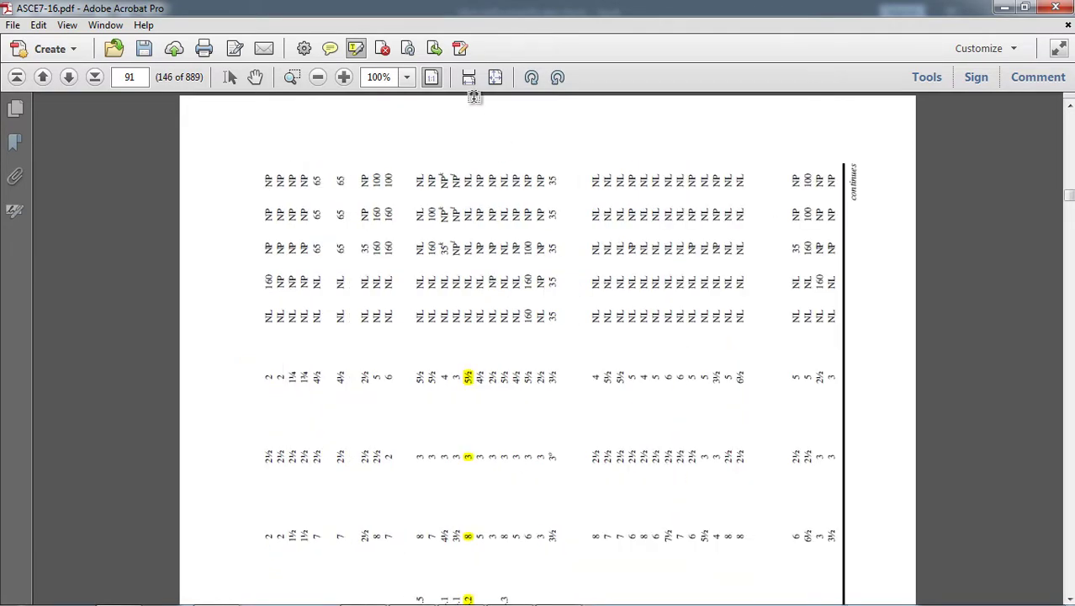
- Rotate the seismic force-resisting systems table upright and examine the deflection amplification factor Cd for reinforced concrete moment frames
left_click(557, 77)
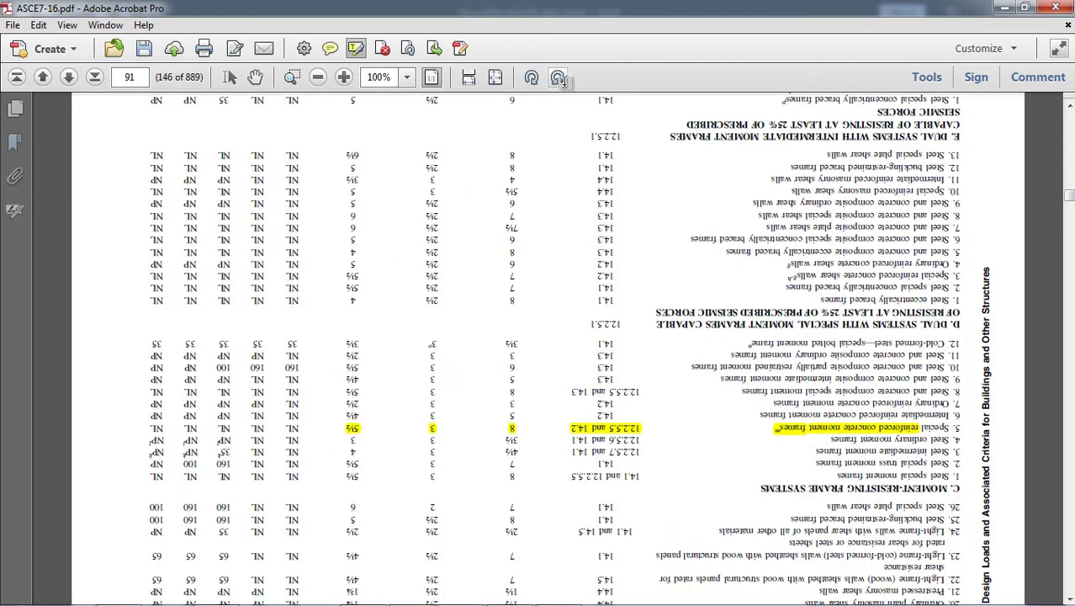
left_click(534, 80)
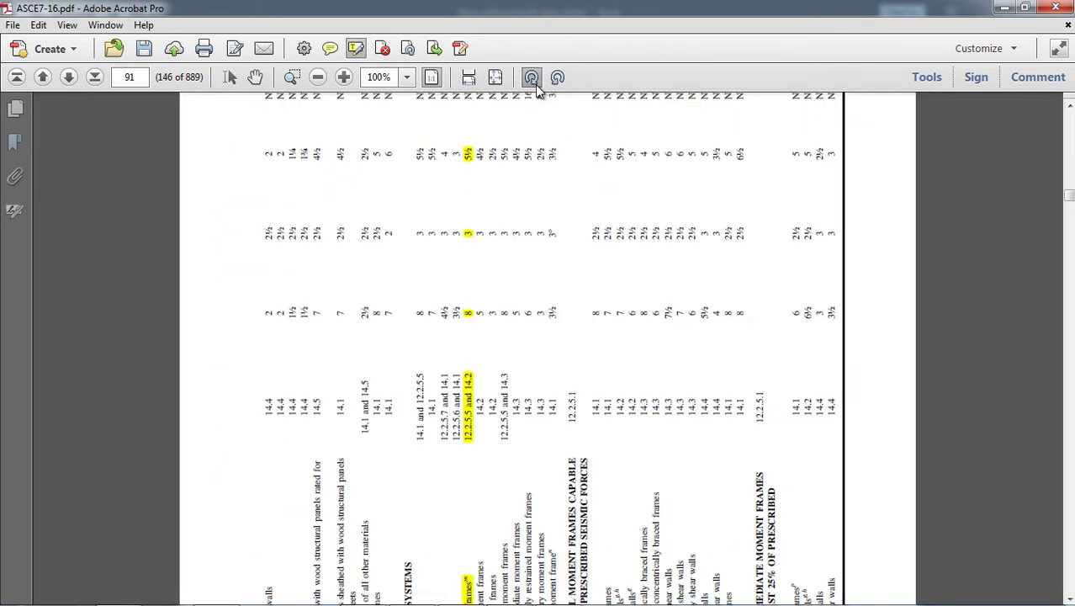
left_click(535, 84)
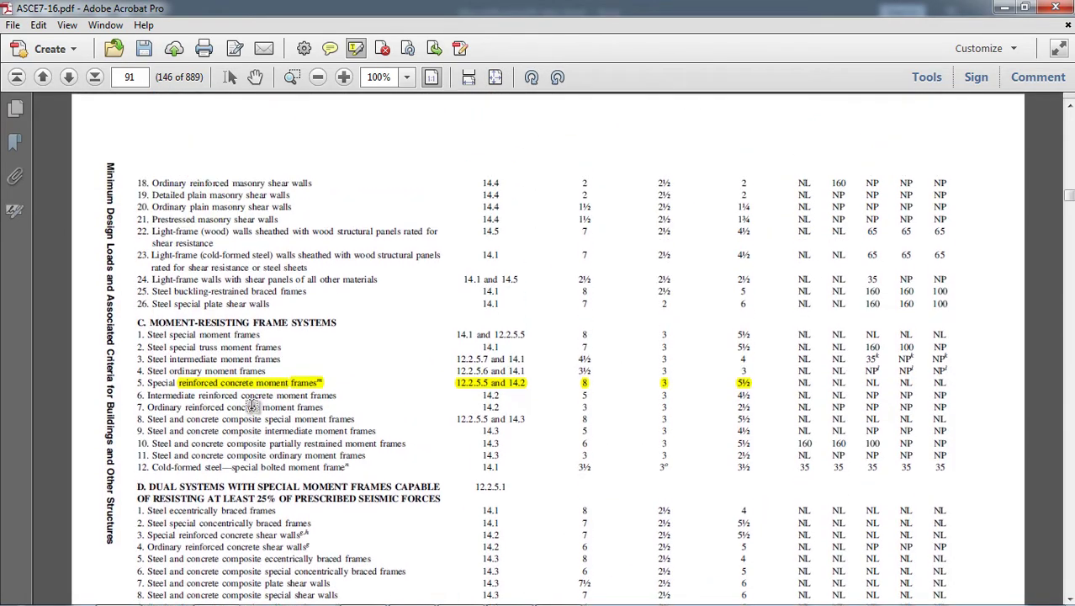
scroll(253, 403, "up", 10)
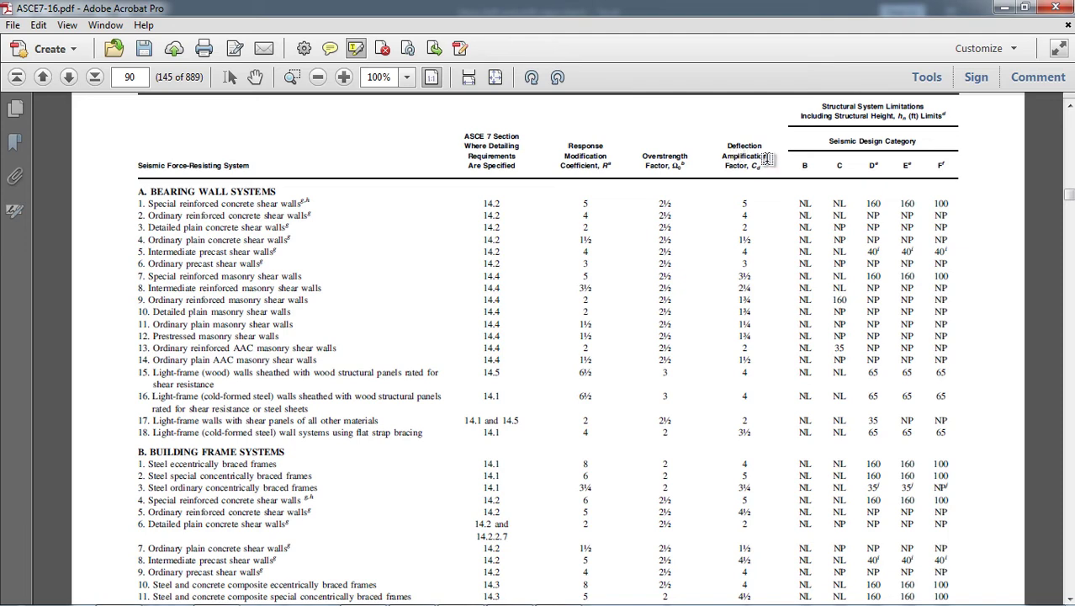
scroll(762, 408, "down", 3)
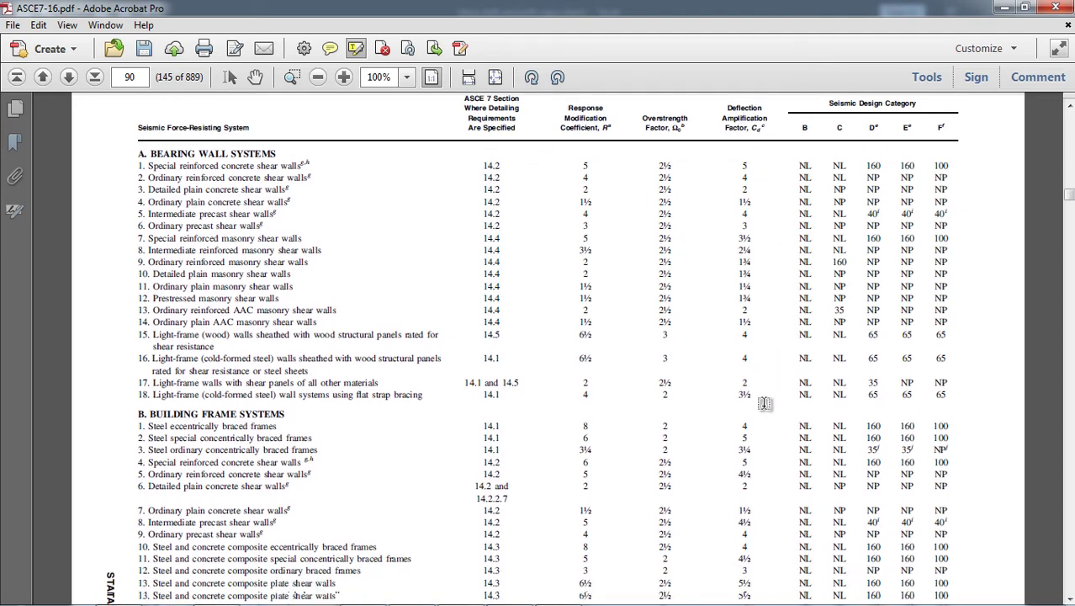
scroll(759, 412, "down", 15)
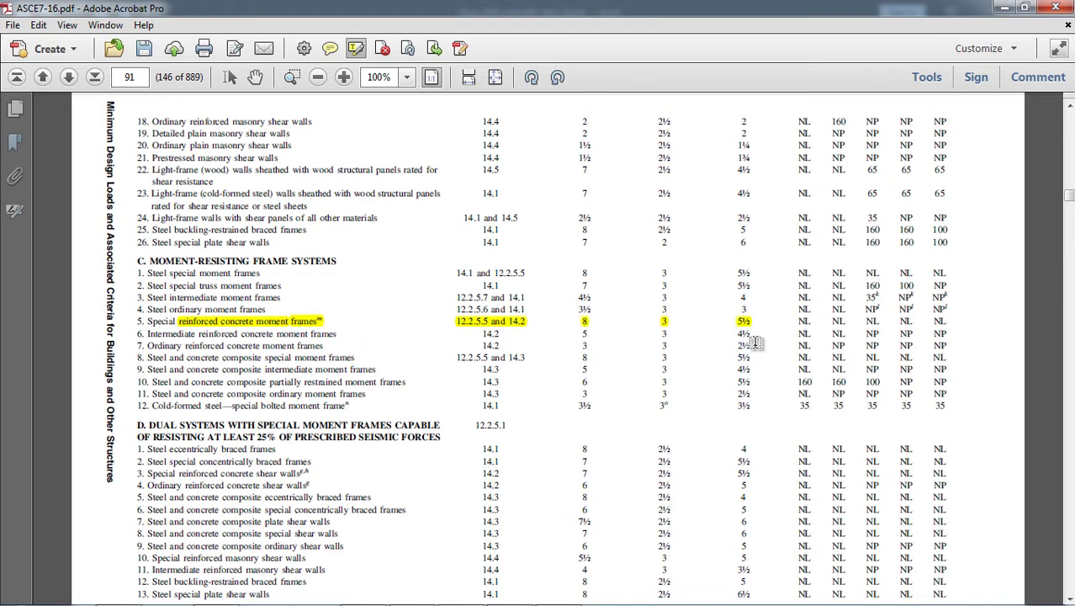
- Return to the Excel drift sheet and set Cd in F2 to 4.5 for the EX 1 Direction
mouse_move(400, 597)
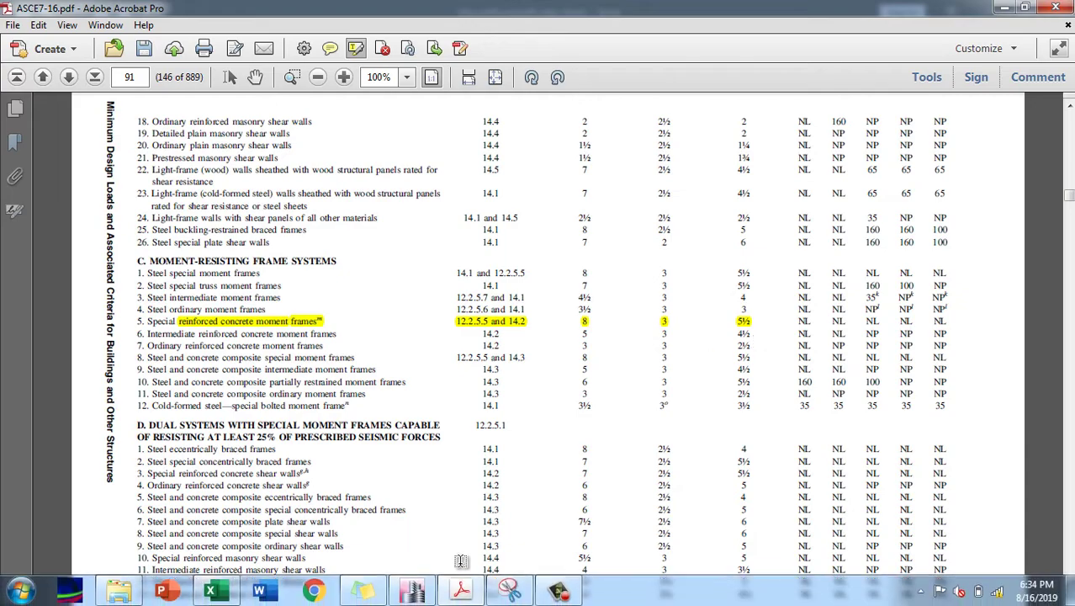
left_click(218, 590)
key("Down")
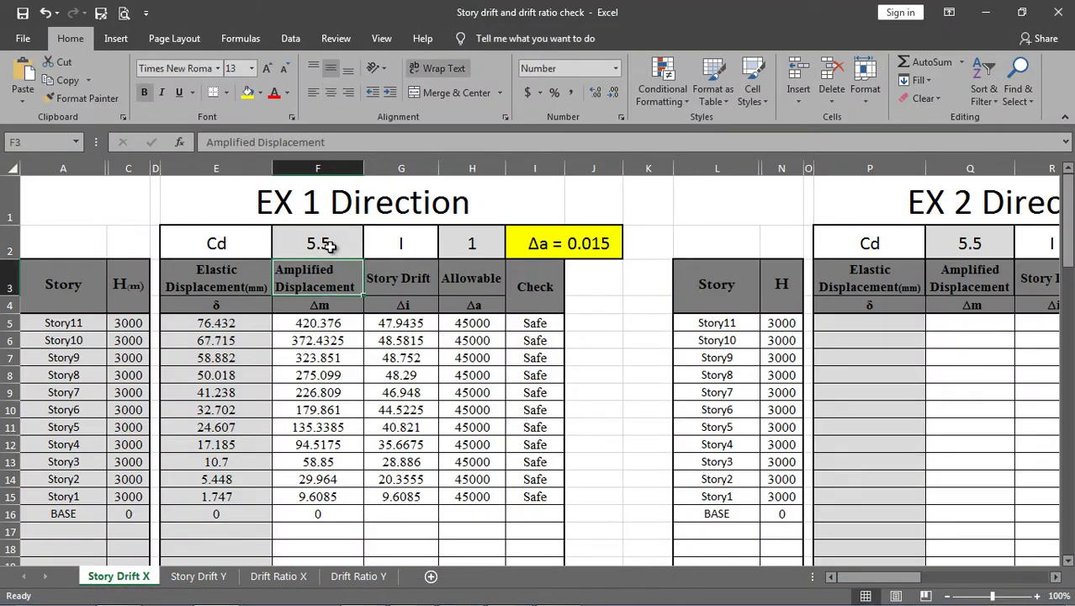
key("Up")
type("4")
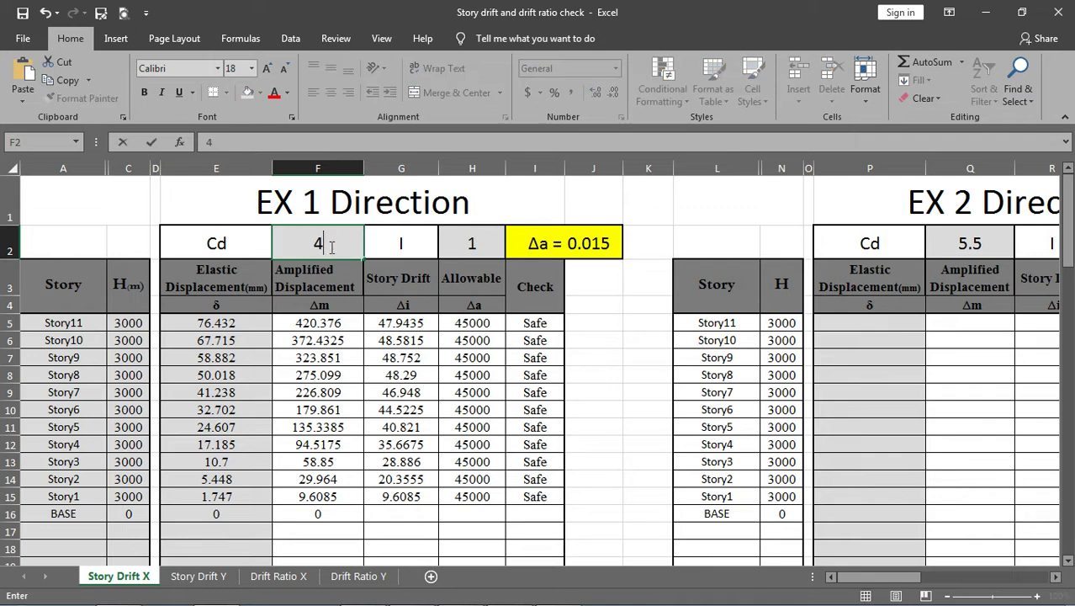
type(".5")
key("Return")
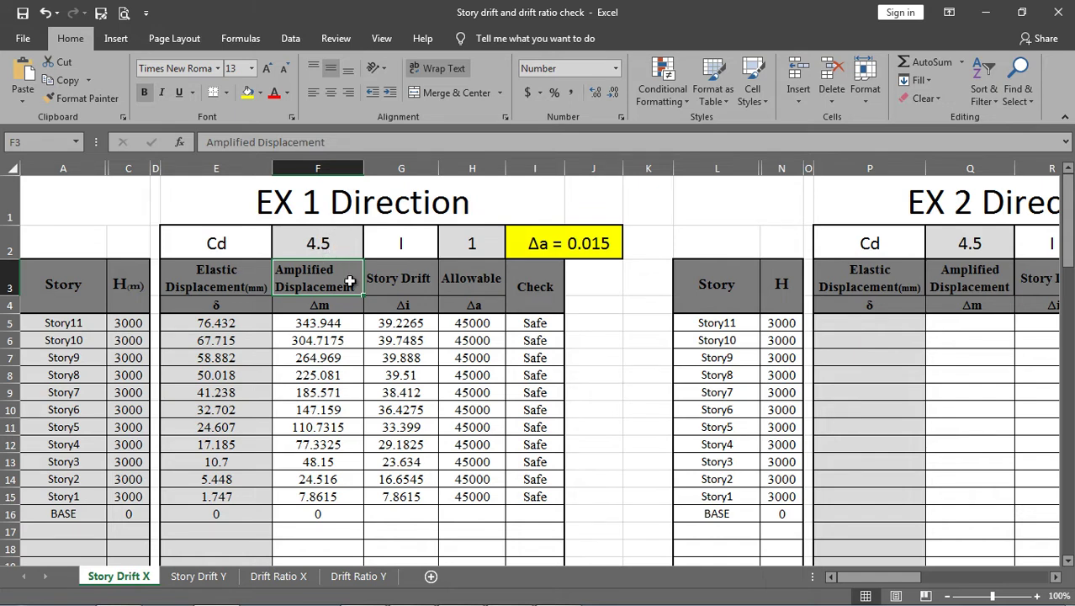
- Inspect the amplified displacement formula in F5 and the story drift formulas in column G without changing them
left_click(323, 325)
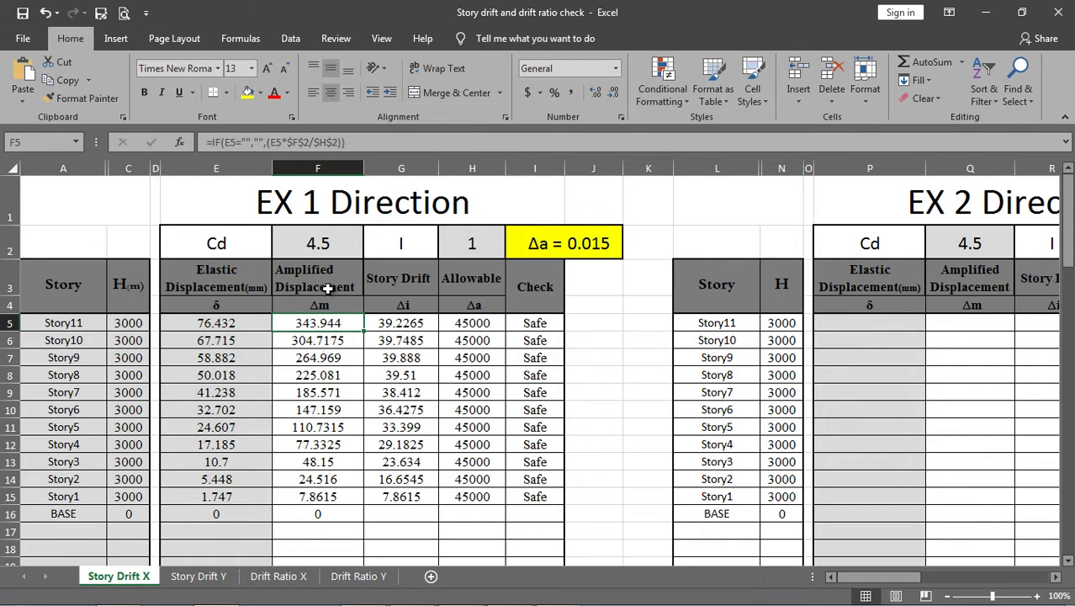
left_click(394, 324)
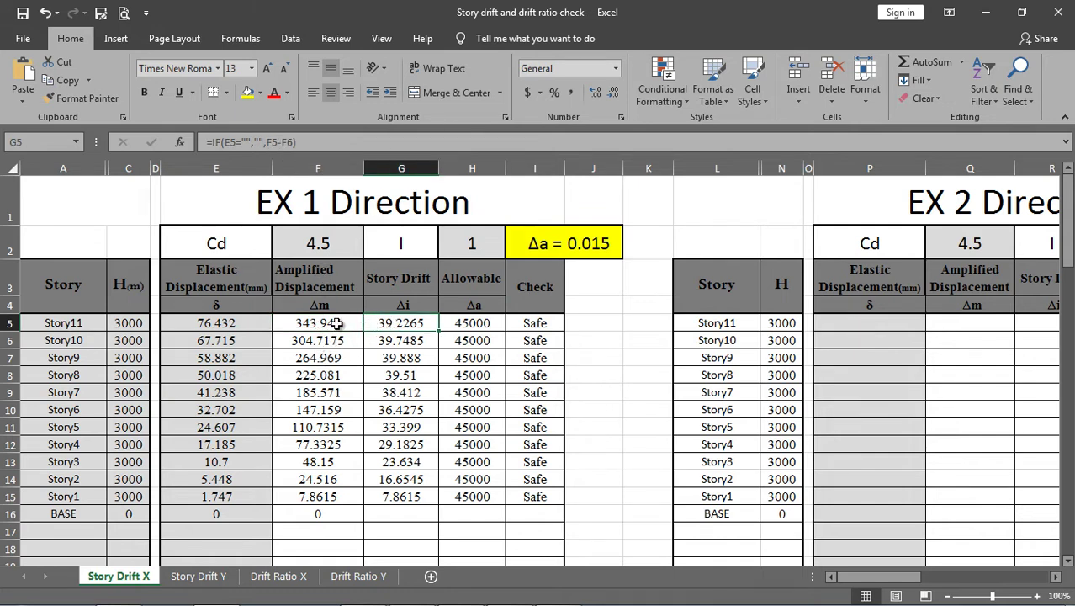
double_click(383, 323)
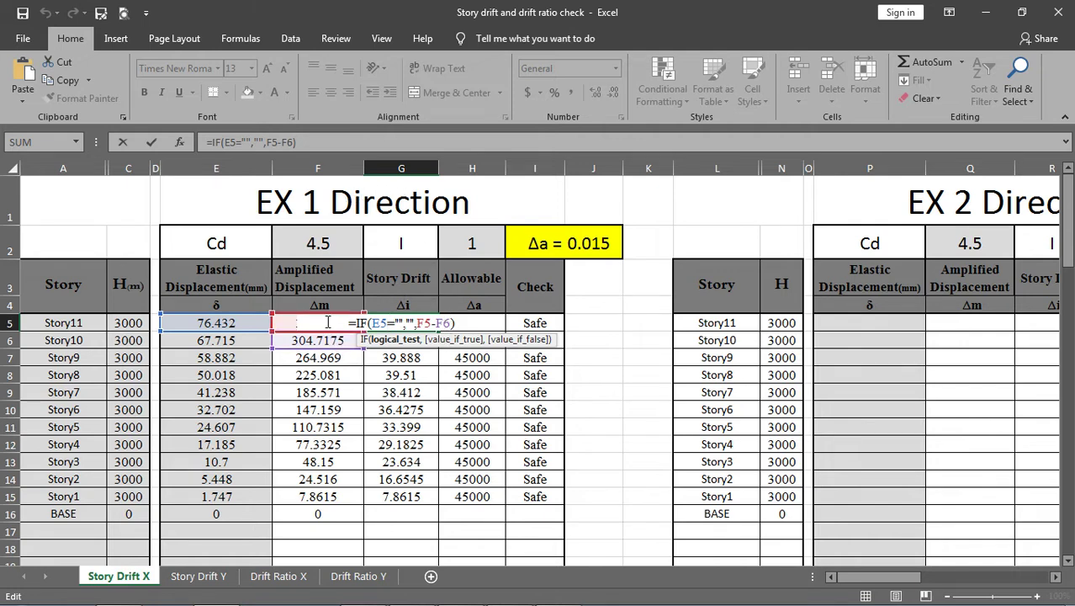
key("Escape")
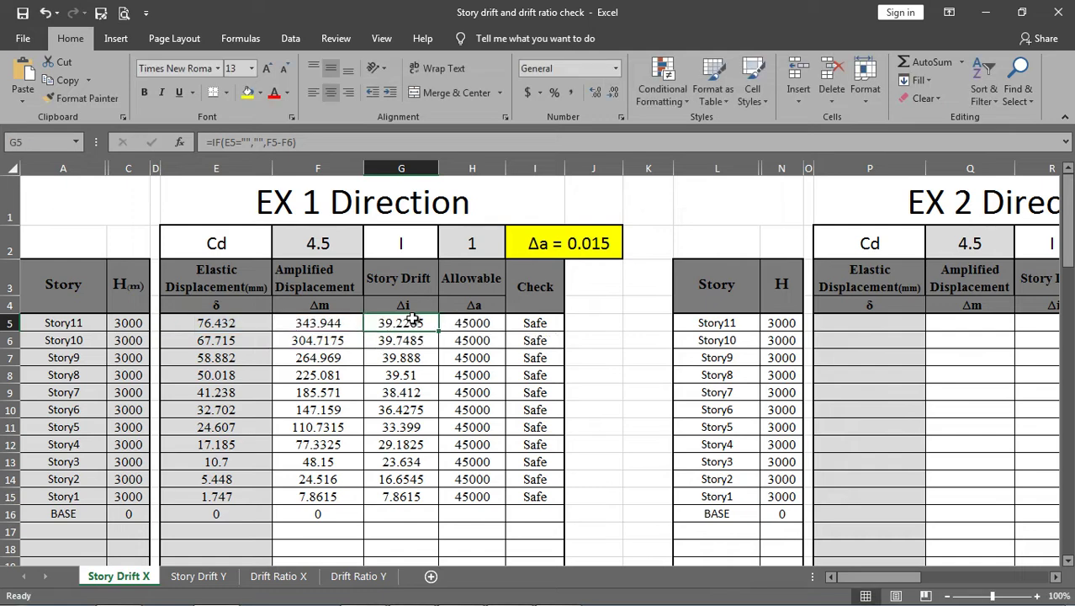
left_click(402, 340)
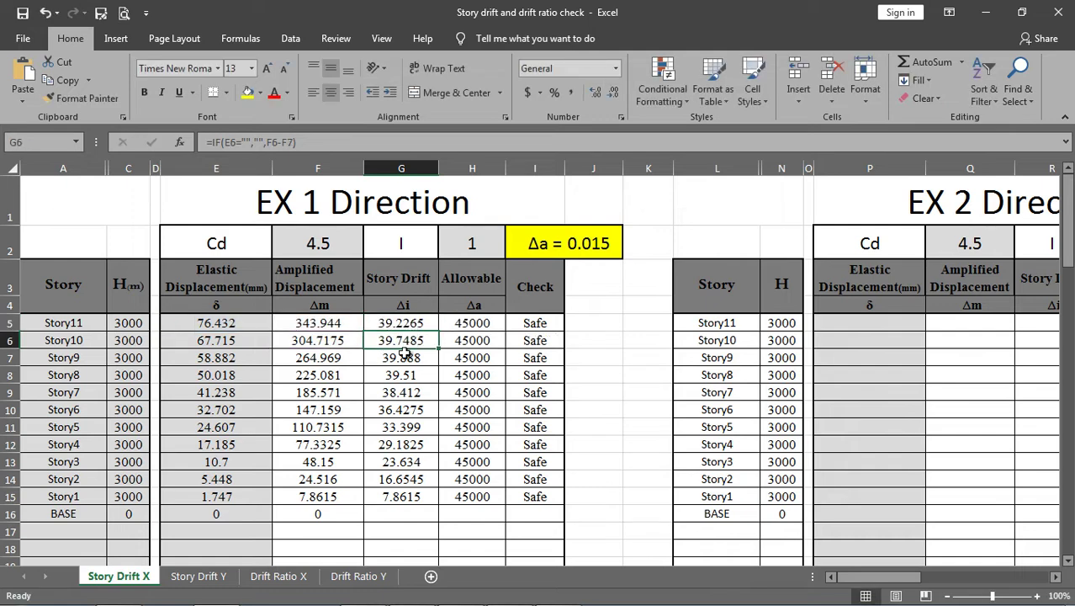
left_click(401, 375)
left_click(401, 426)
left_click(404, 462)
left_click(404, 375)
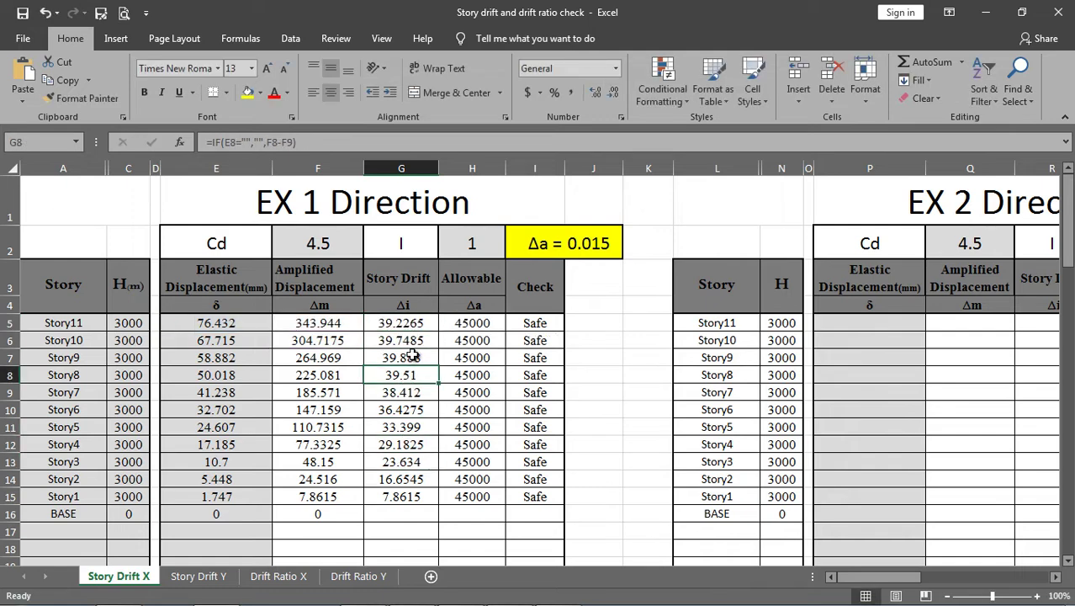
- Set the Story11 height in C5 to 3 m and fill it down through Story1 in C15
left_click(131, 322)
type("3")
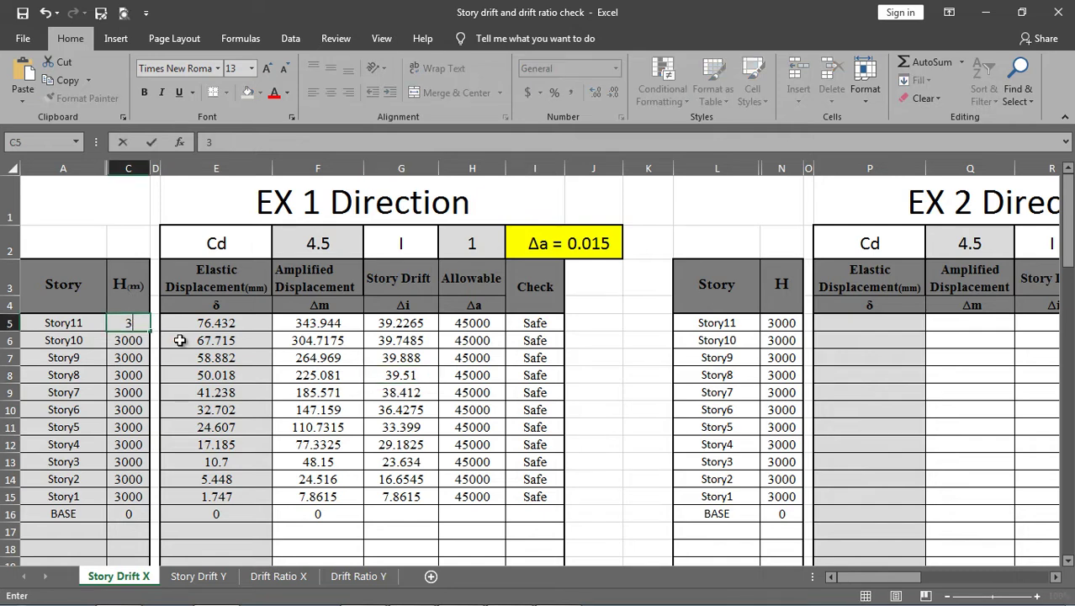
key("Return")
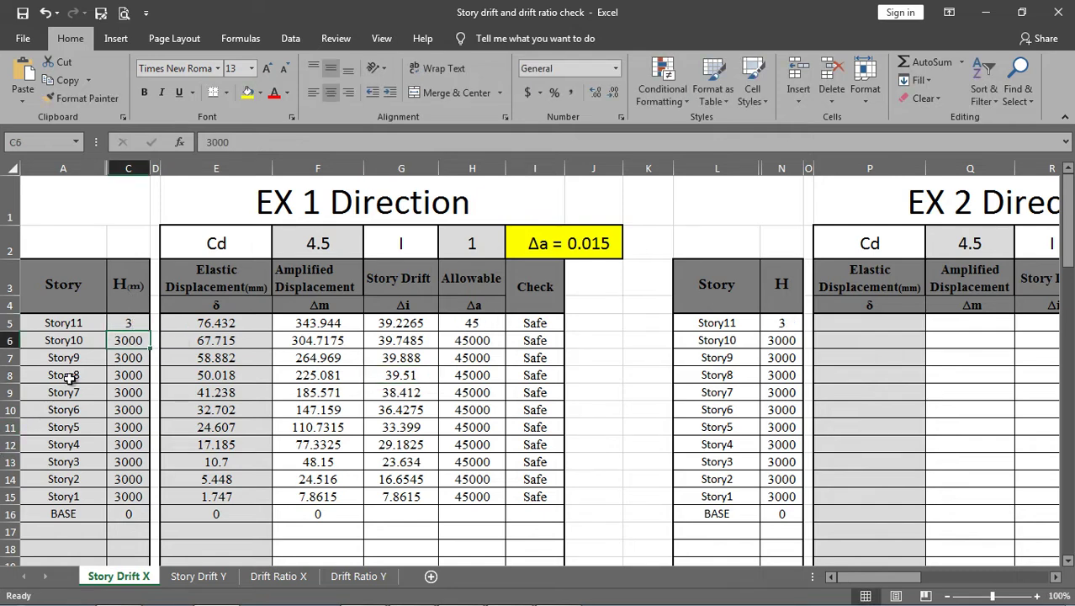
left_click(133, 323)
left_click_drag(149, 329, 145, 501)
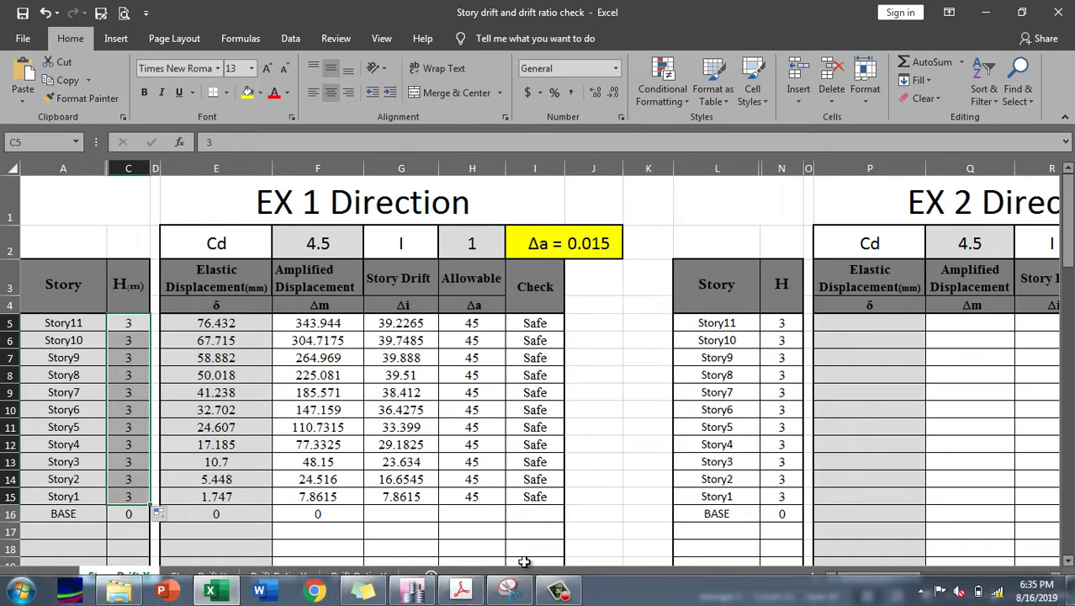
- Switch to the ASCE7-16 PDF, page forward from the seismic systems table to page 96, and rotate the pages upright at full-page view
left_click(466, 594)
scroll(469, 446, "down", 2)
scroll(469, 446, "down", 1)
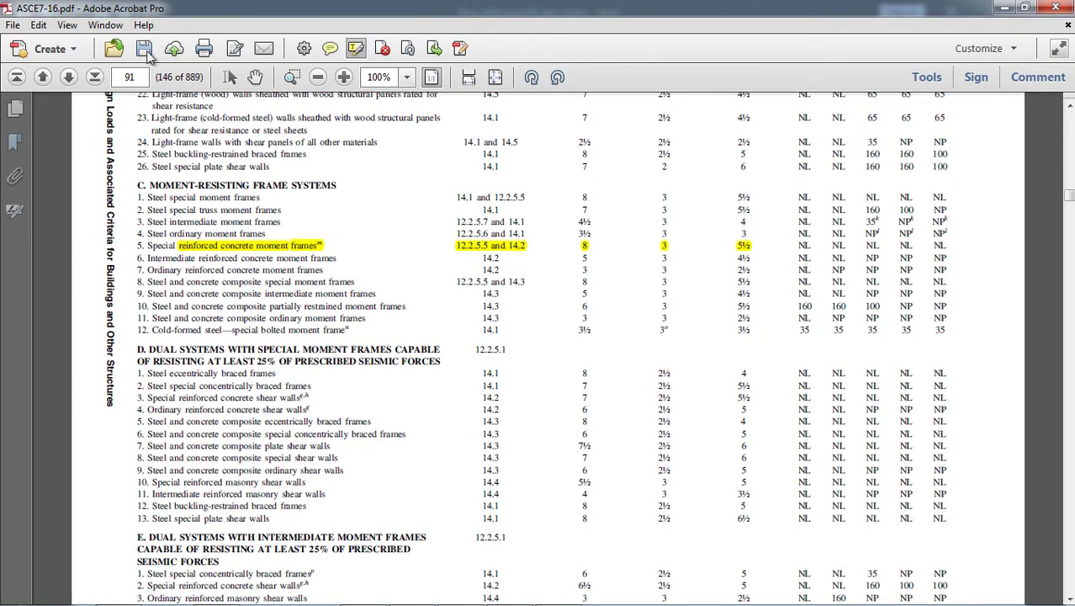
left_click(68, 76)
left_click(68, 76)
left_click(69, 77)
left_click(68, 77)
left_click(68, 77)
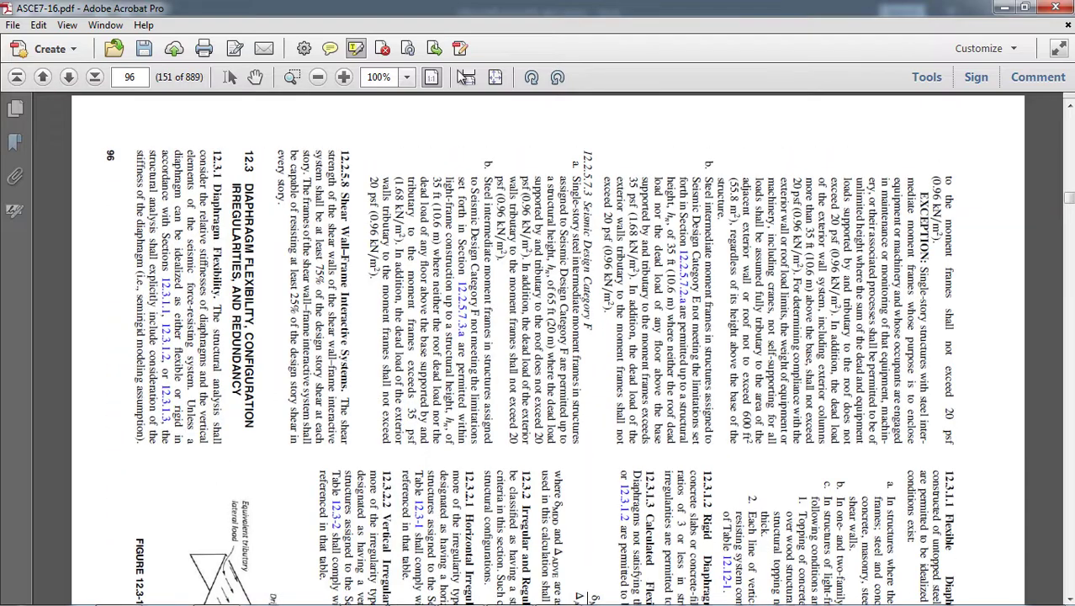
left_click(495, 76)
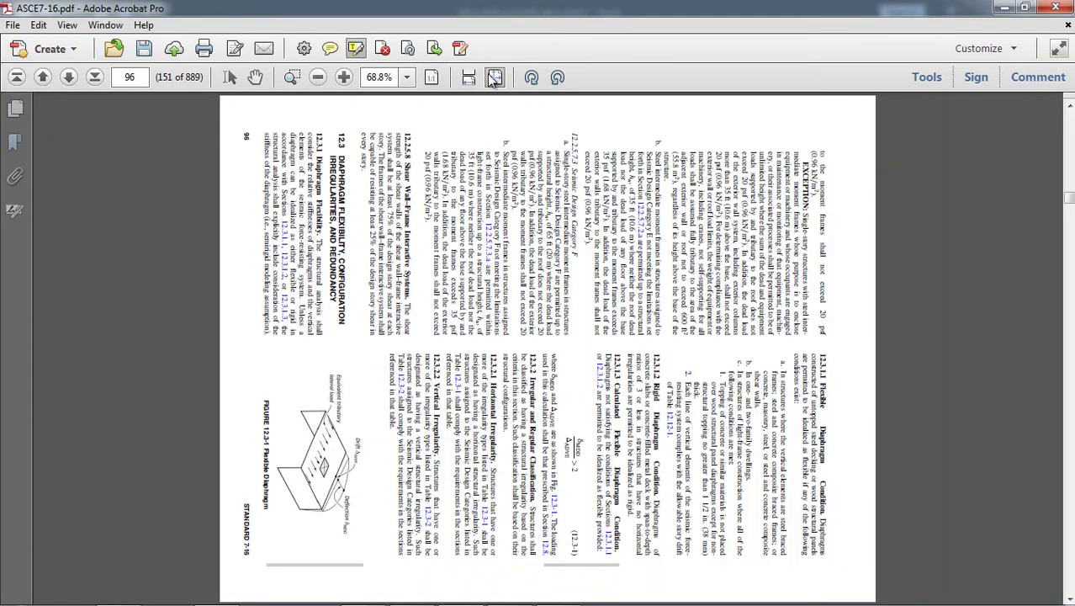
left_click(558, 76)
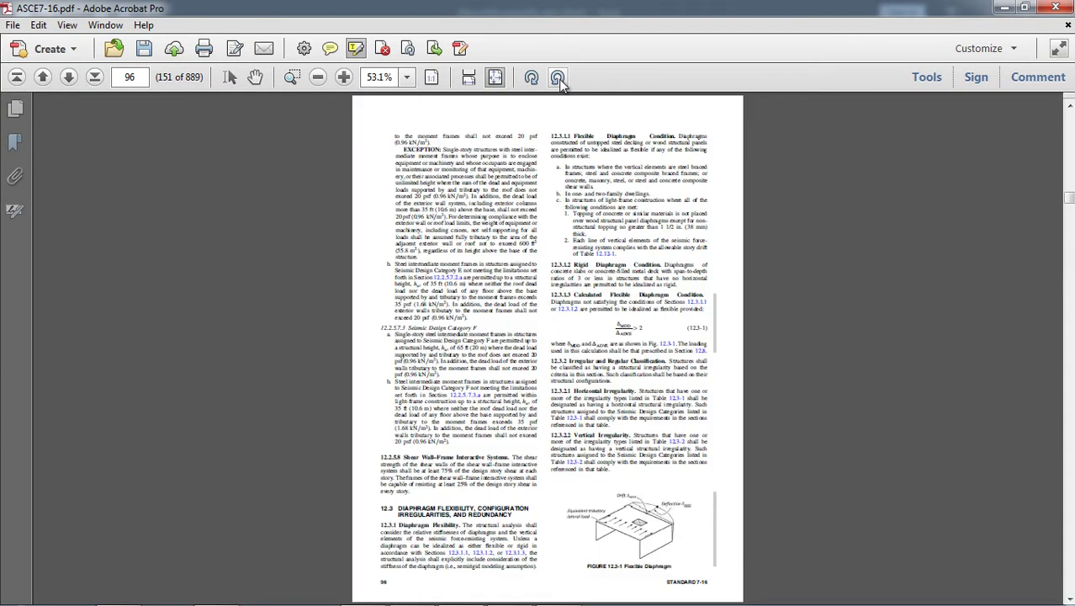
- Find Table 12.12-1, Allowable Story Drift, on page 109 and examine its limits by structure type and risk category at page width
left_click(68, 76)
left_click(68, 76)
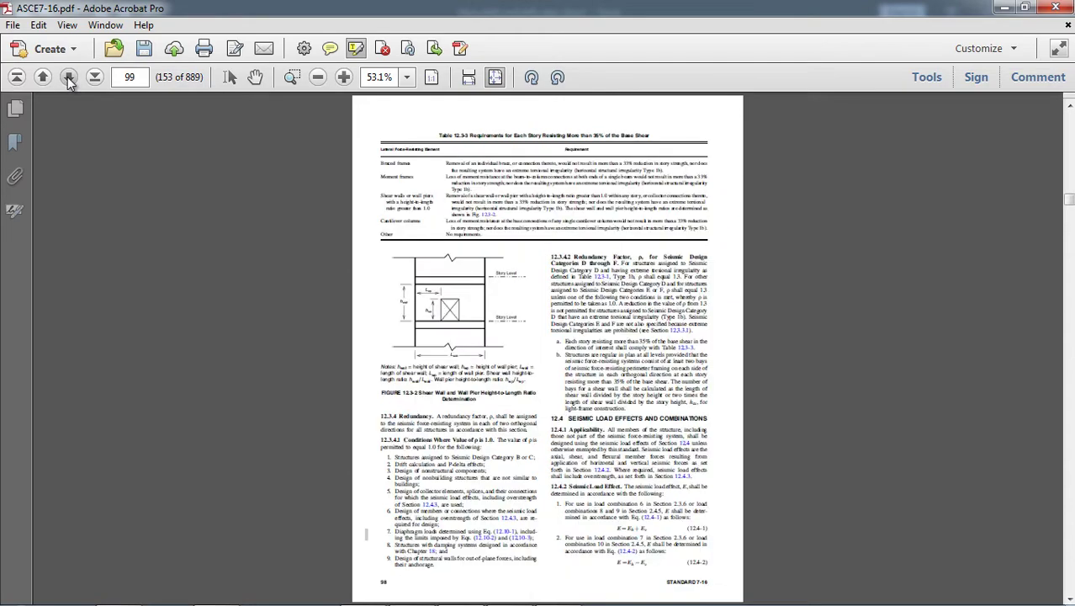
left_click(68, 77)
left_click(68, 77)
left_click(68, 77)
left_click(68, 76)
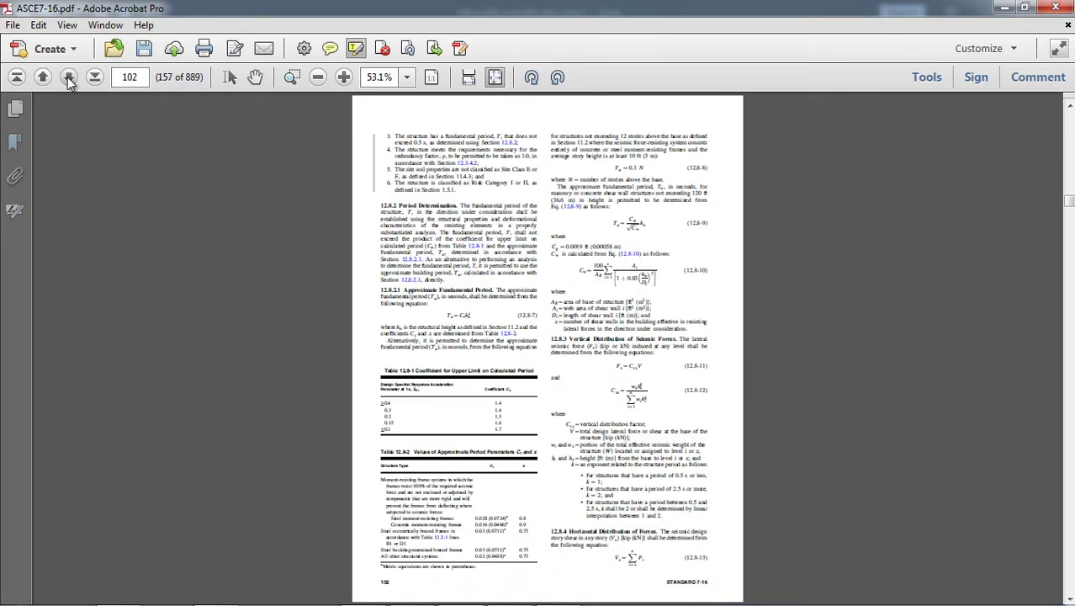
left_click(68, 76)
left_click(68, 77)
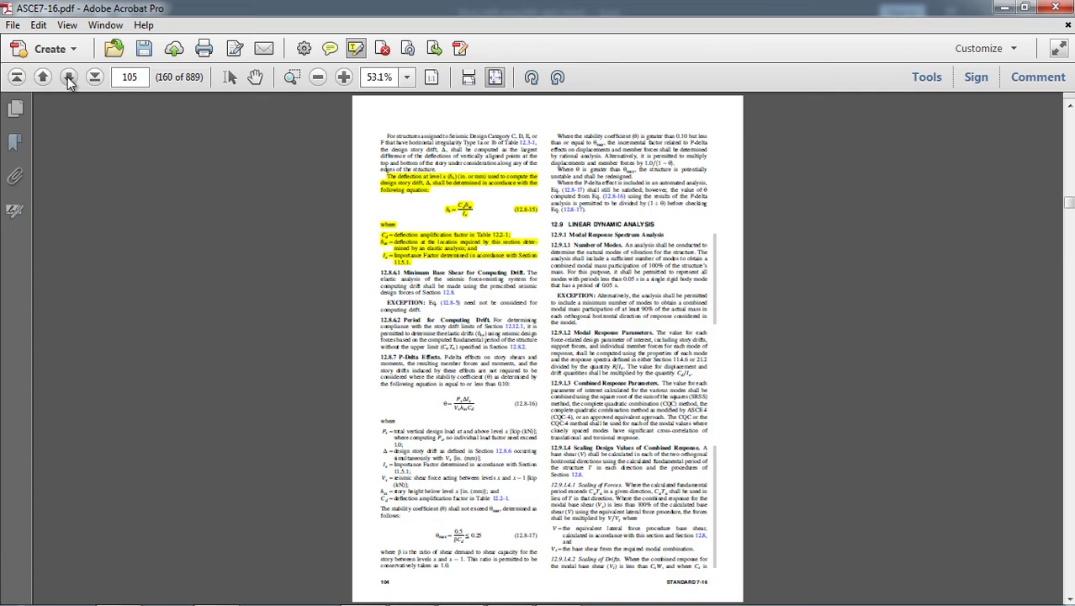
left_click(68, 77)
left_click(68, 77)
left_click(68, 77)
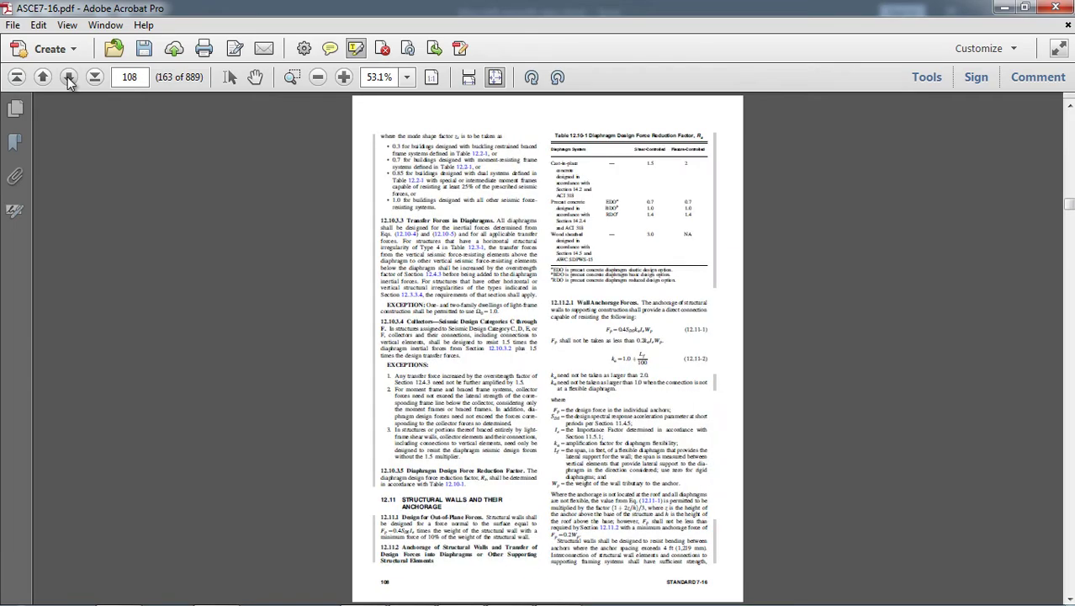
left_click(68, 77)
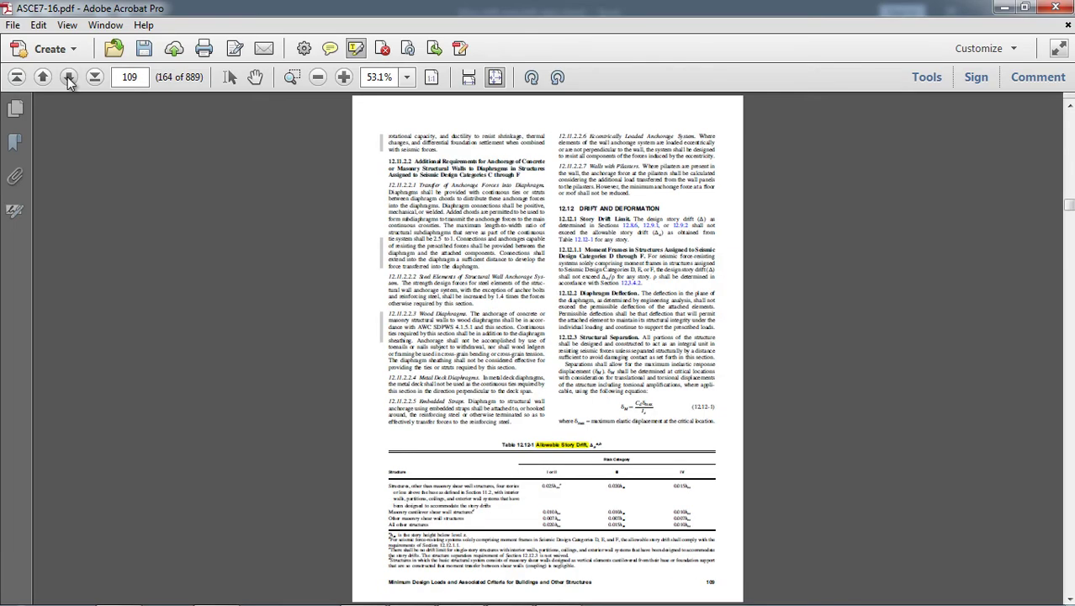
left_click(469, 78)
scroll(467, 213, "down", 10)
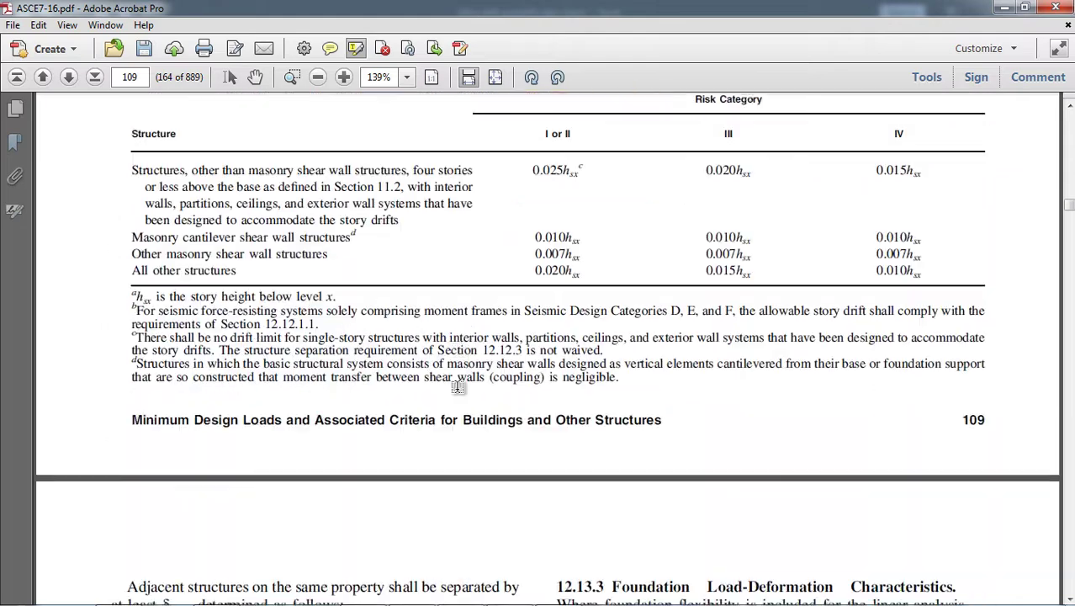
scroll(457, 387, "up", 3)
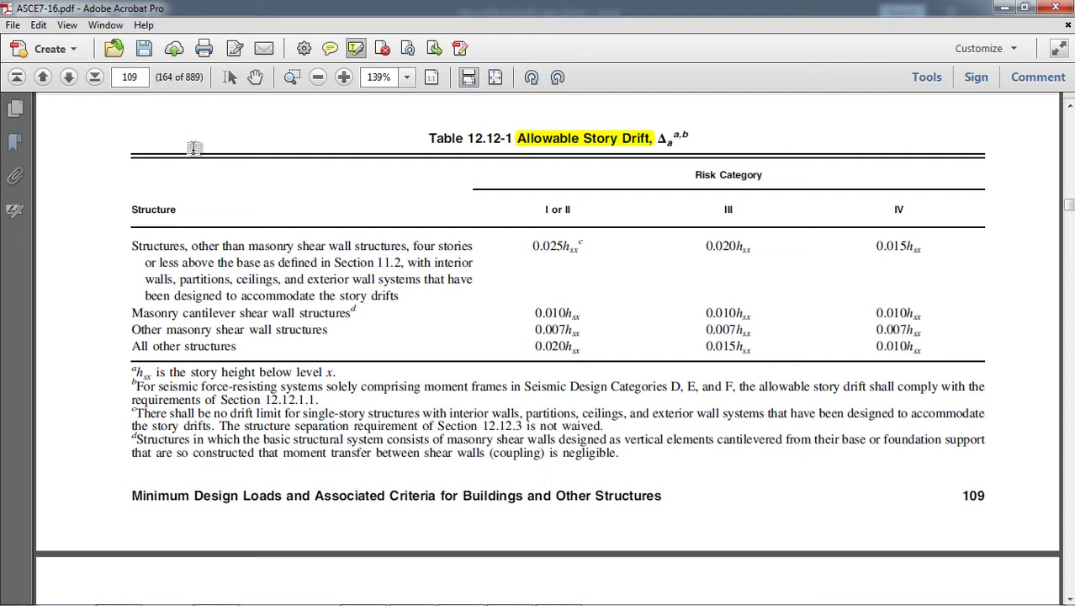
- Return to the Excel Story Drift X sheet and examine the Allowable Story Drift table picture placed beside the calculations
mouse_move(397, 599)
left_click(237, 588)
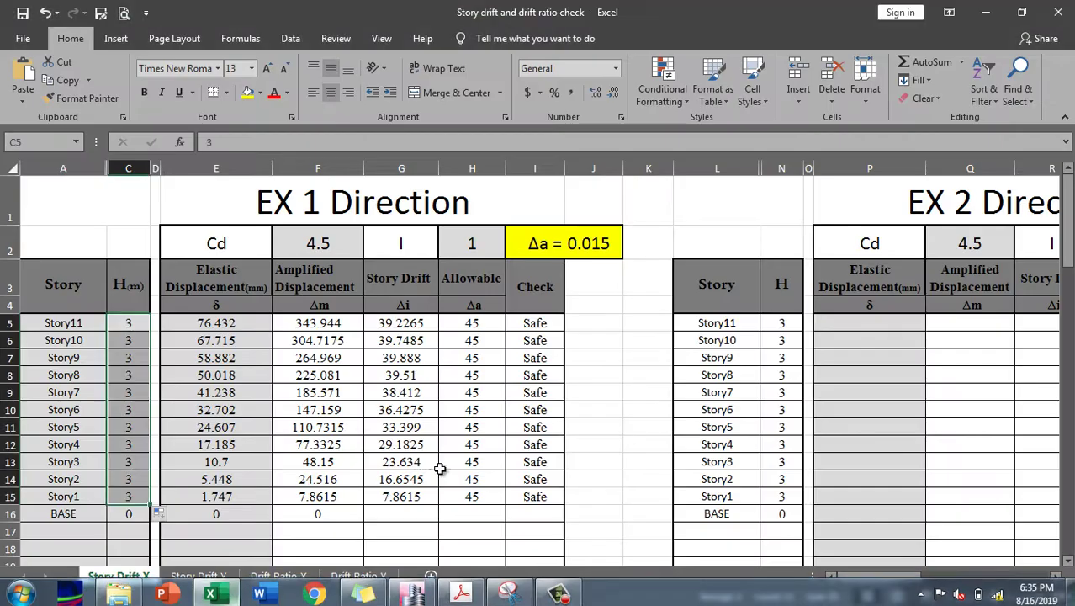
left_click_drag(860, 586, 1008, 580)
scroll(133, 329, "down", 2)
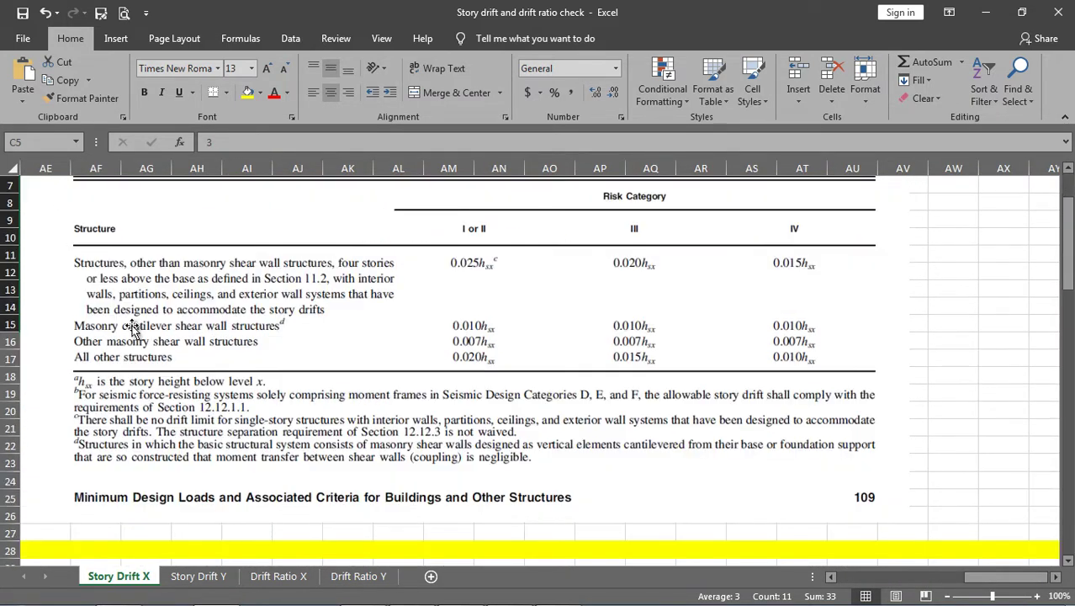
scroll(249, 329, "up", 1)
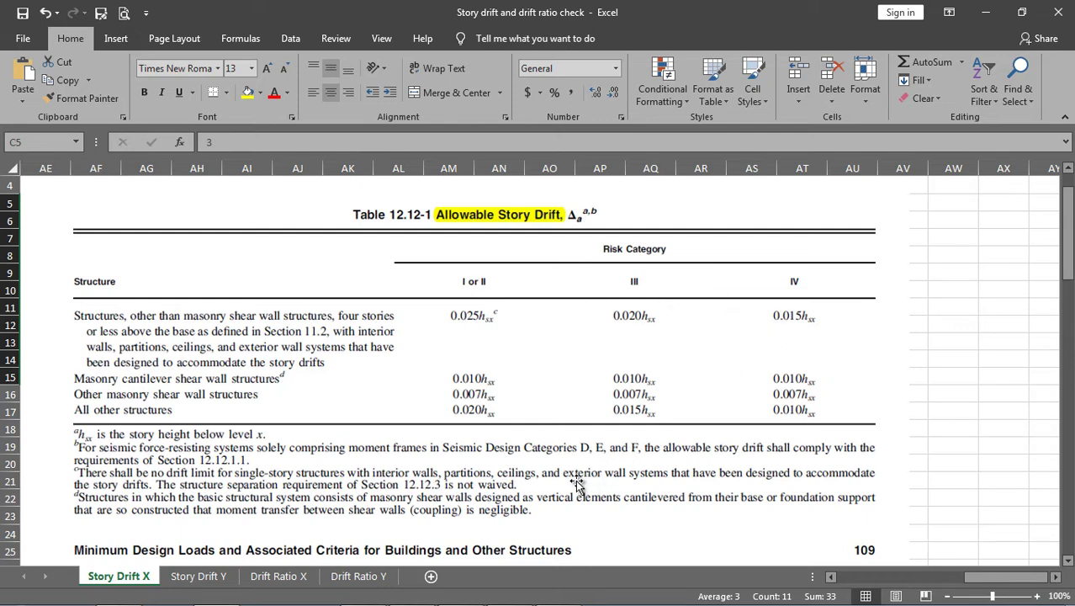
- Examine the risk category descriptions in the Table 1.5-1 picture and relate them to the Allowable Story Drift table
left_click_drag(978, 583, 932, 586)
scroll(124, 447, "up", 1)
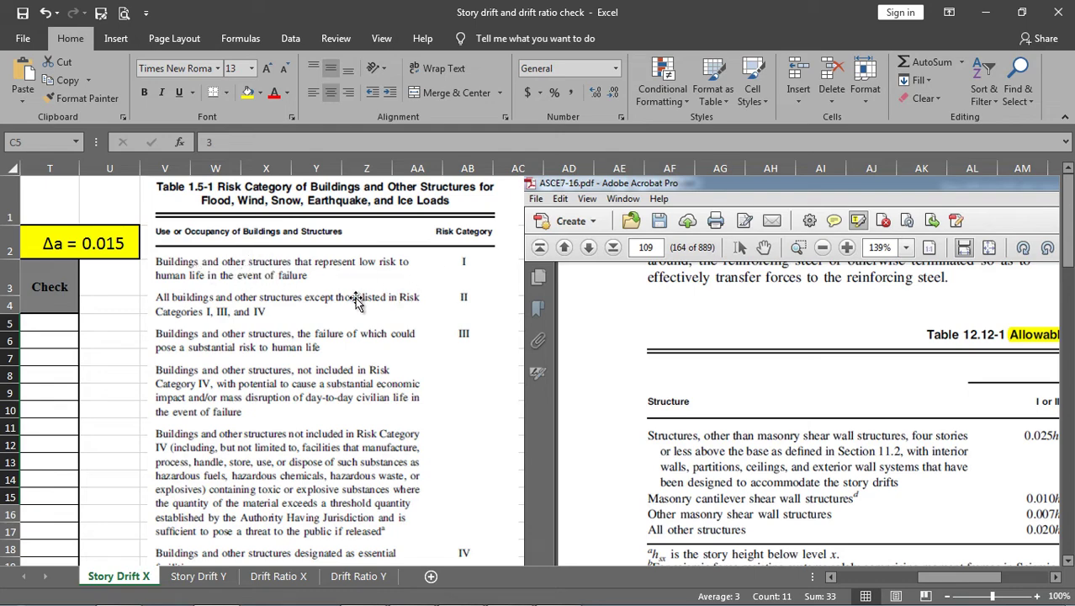
scroll(202, 353, "down", 1)
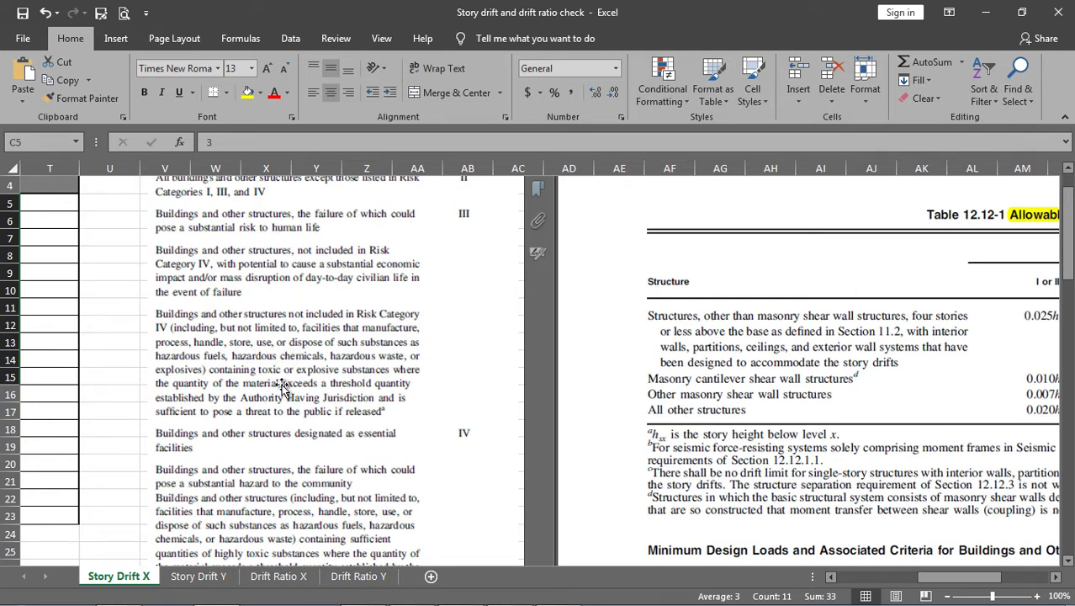
scroll(282, 396, "down", 2)
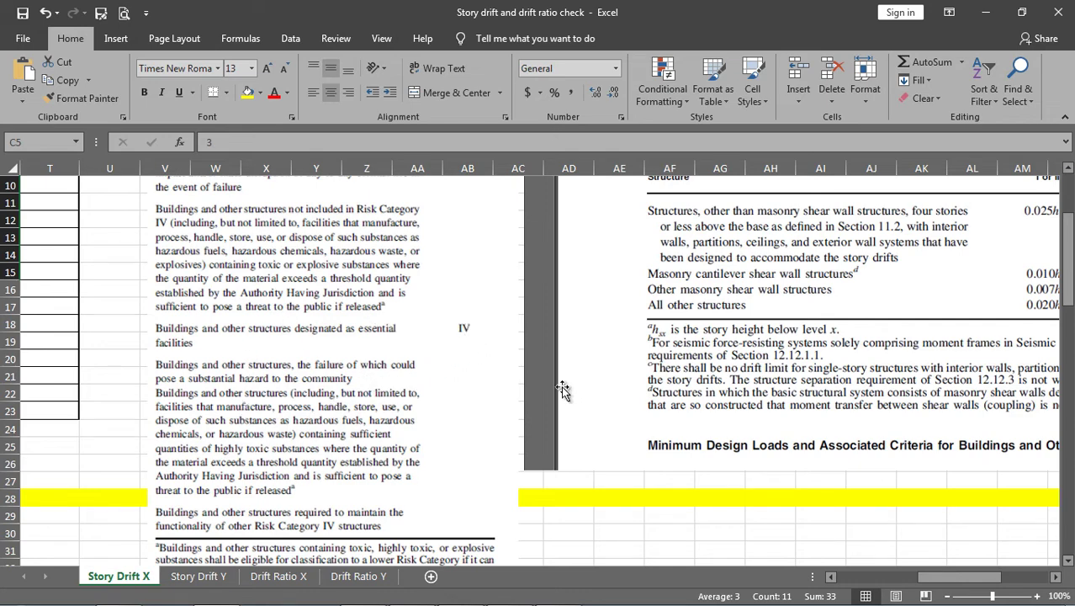
scroll(362, 395, "up", 2)
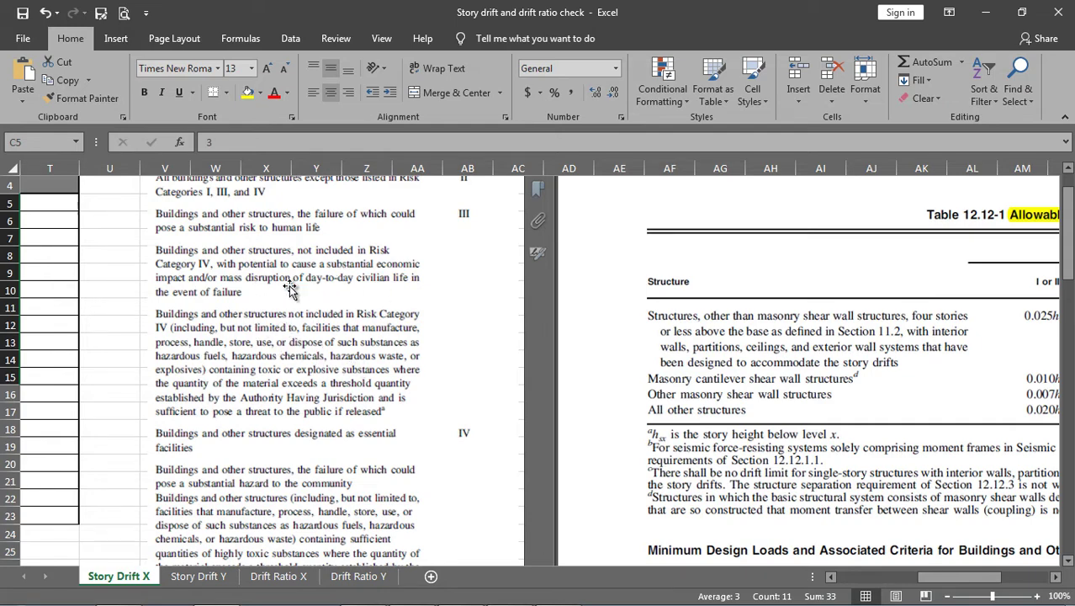
left_click_drag(930, 577, 960, 577)
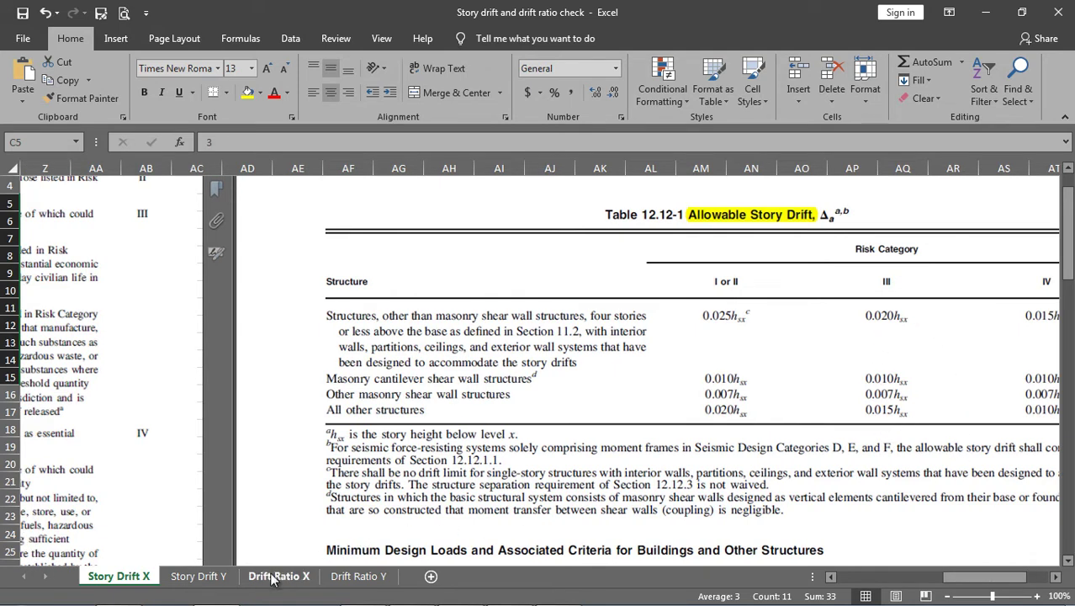
scroll(90, 435, "up", 1)
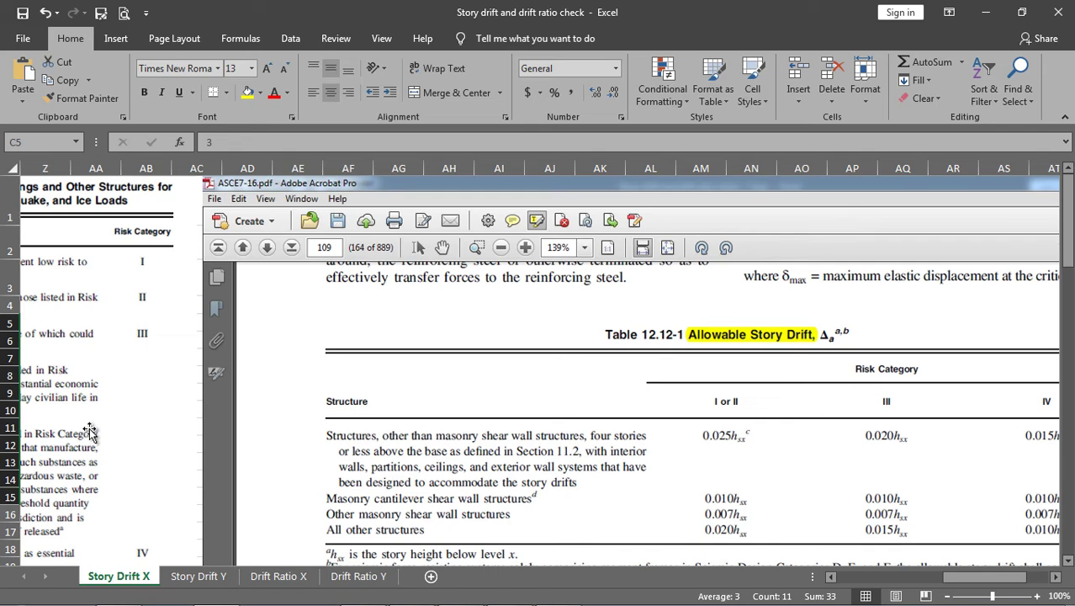
- Inspect the allowable drift formula in H5 and the story drift formula in G5 for the EX 1 Direction
left_click_drag(956, 581, 848, 581)
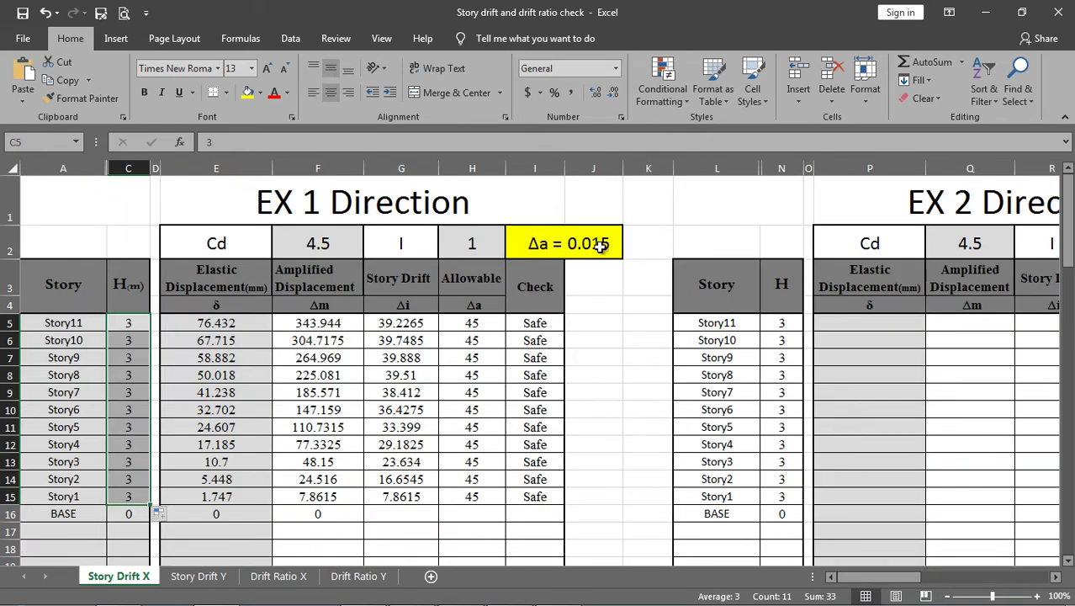
left_click(488, 323)
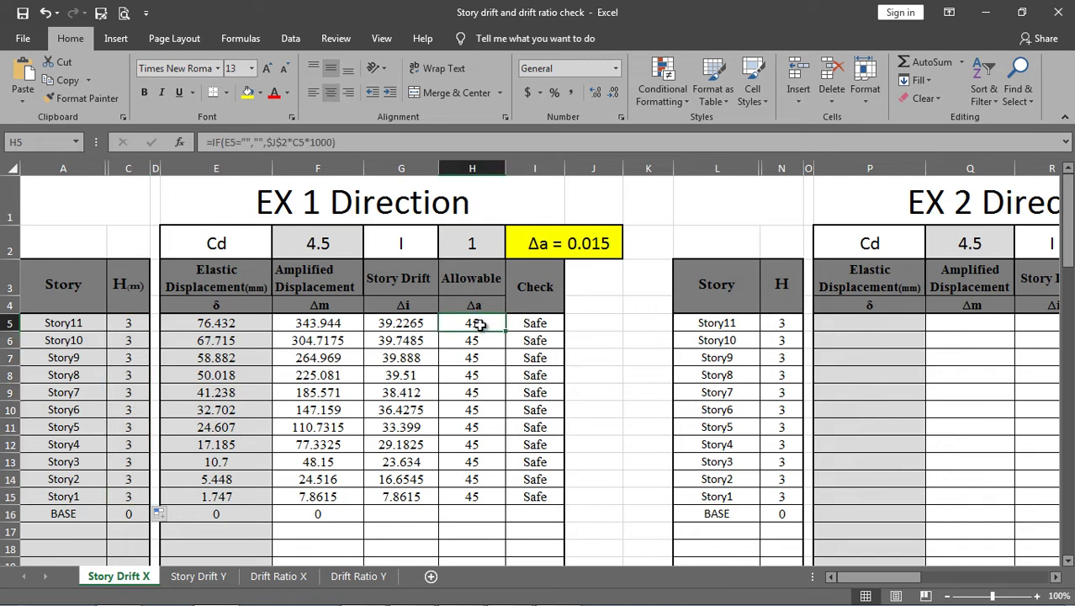
left_click(411, 324)
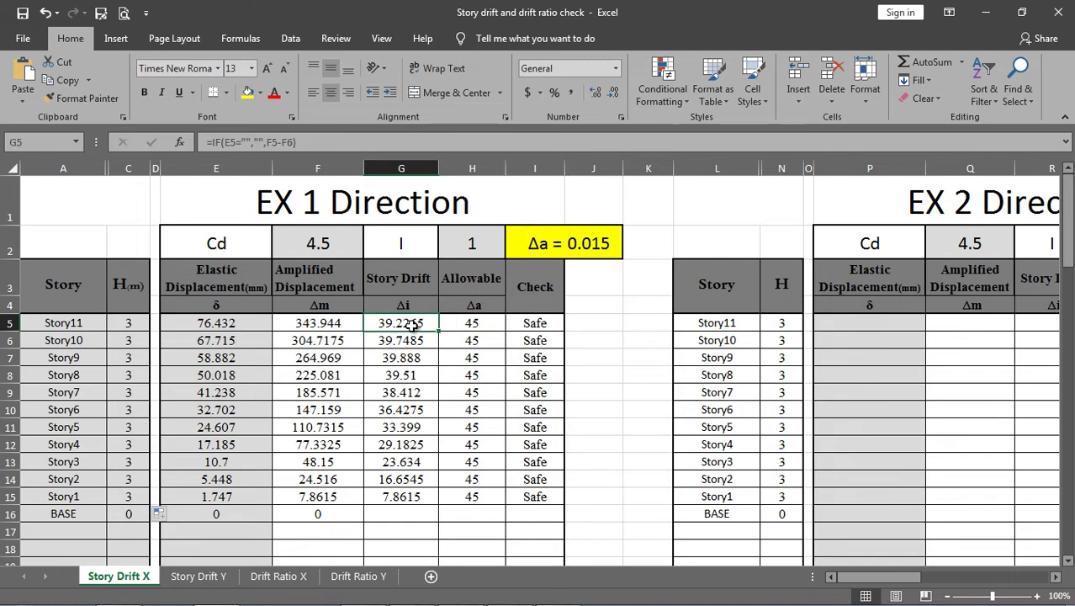
left_click(475, 324)
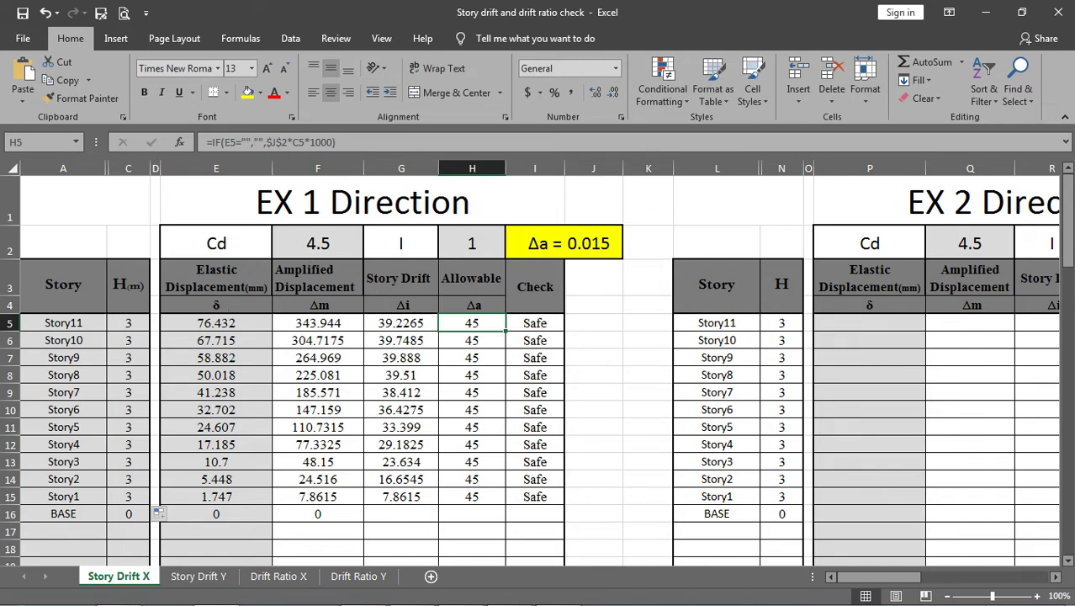
- Switch to ETABS and filter the Story Max/Avg Displacements table to the EQ-XX load case
mouse_move(415, 593)
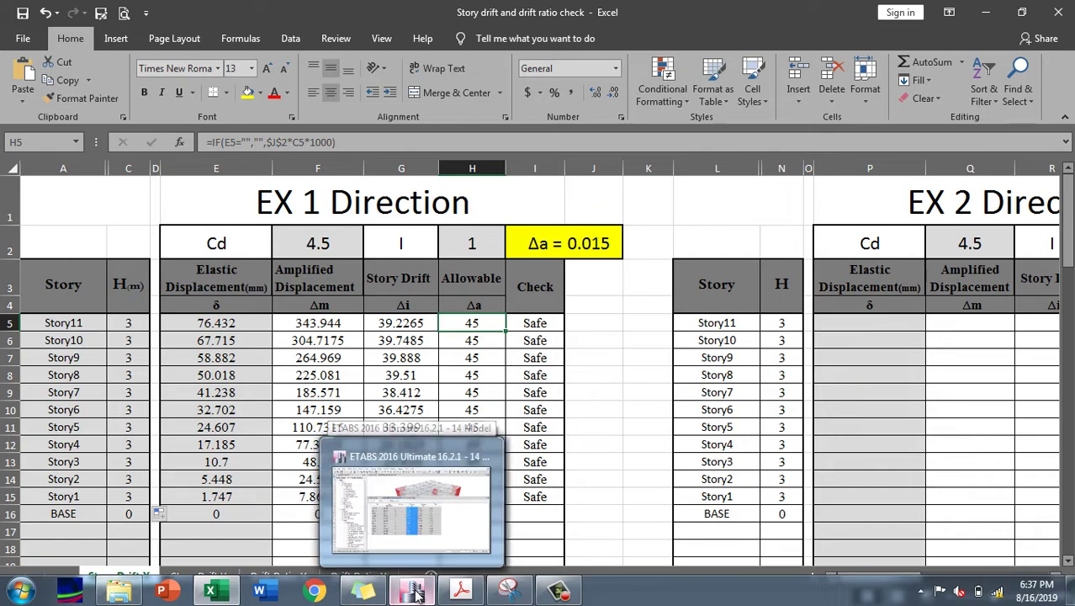
left_click(437, 505)
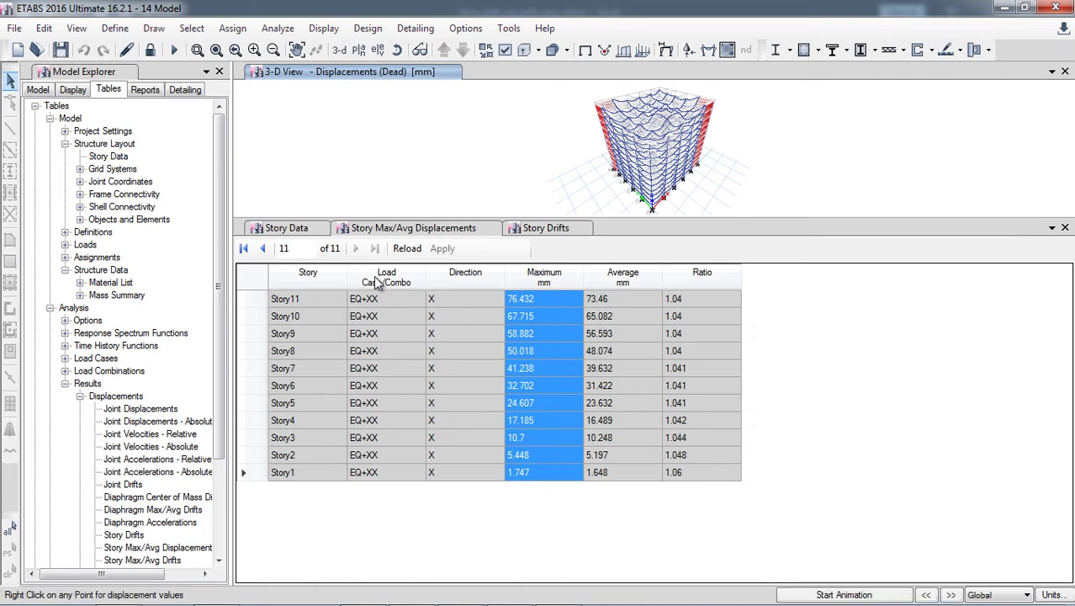
right_click(376, 282)
left_click(552, 332)
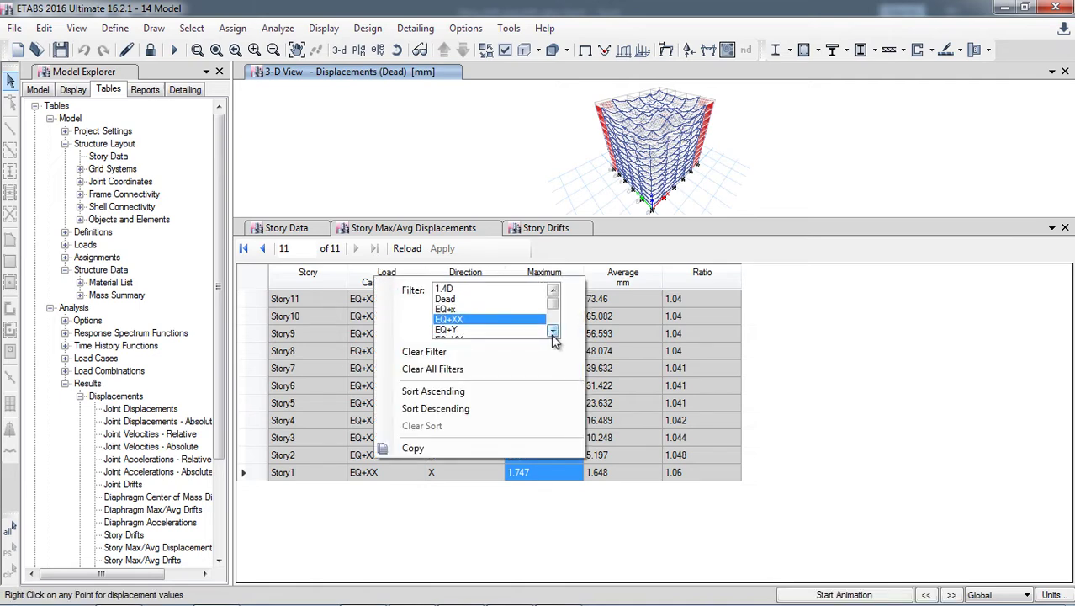
left_click(553, 331)
left_click(553, 332)
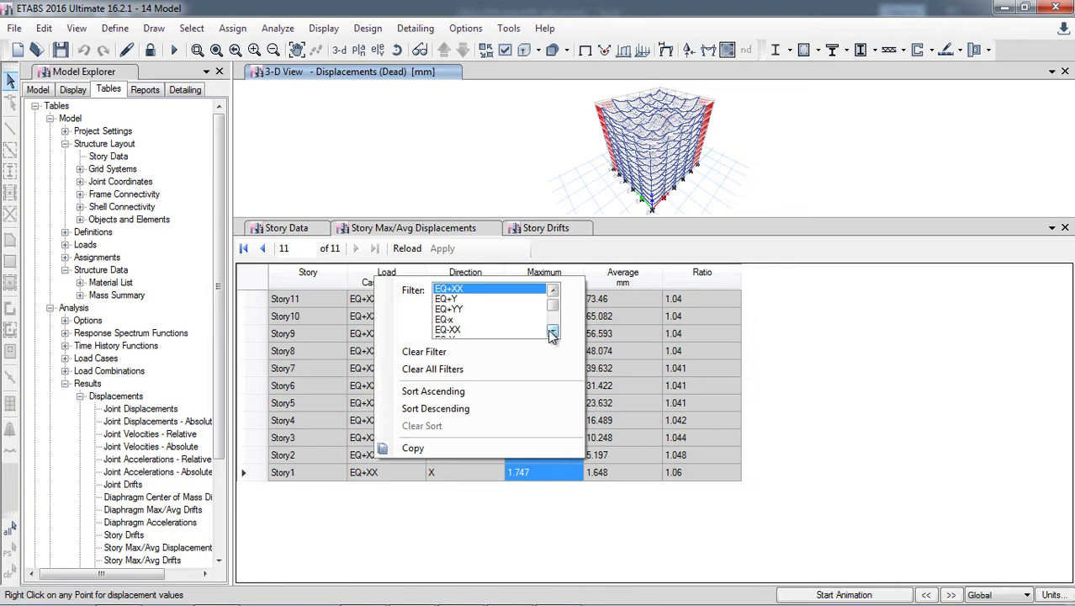
left_click(476, 329)
left_click(496, 542)
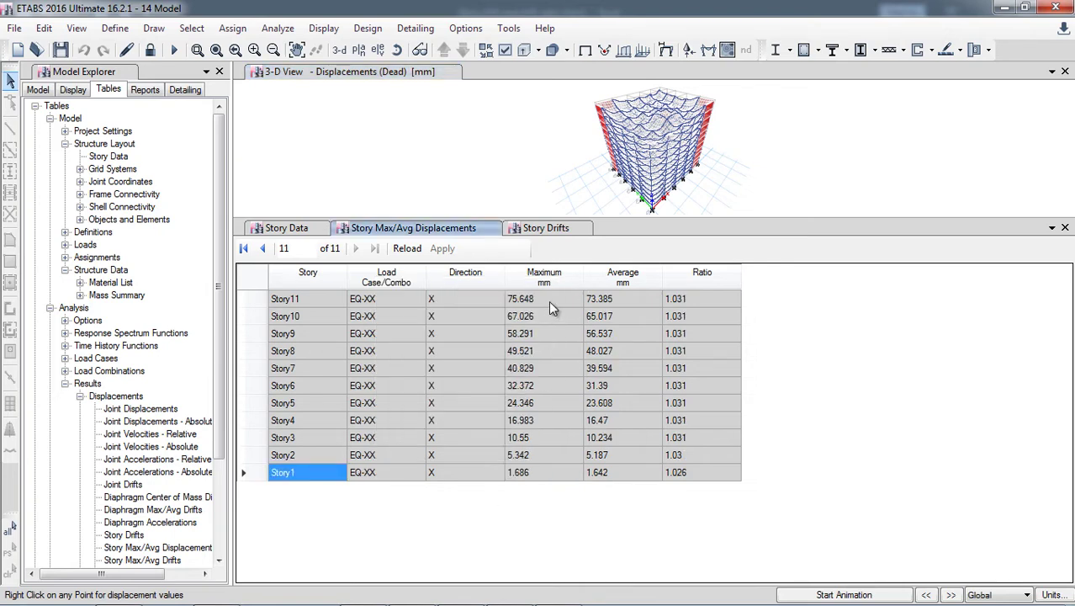
- Copy the EQ-XX maximum displacements for Story11 through Story1 and paste them into the Excel EX 2 Direction elastic displacement column from P5
left_click_drag(547, 300, 546, 471)
right_click(543, 475)
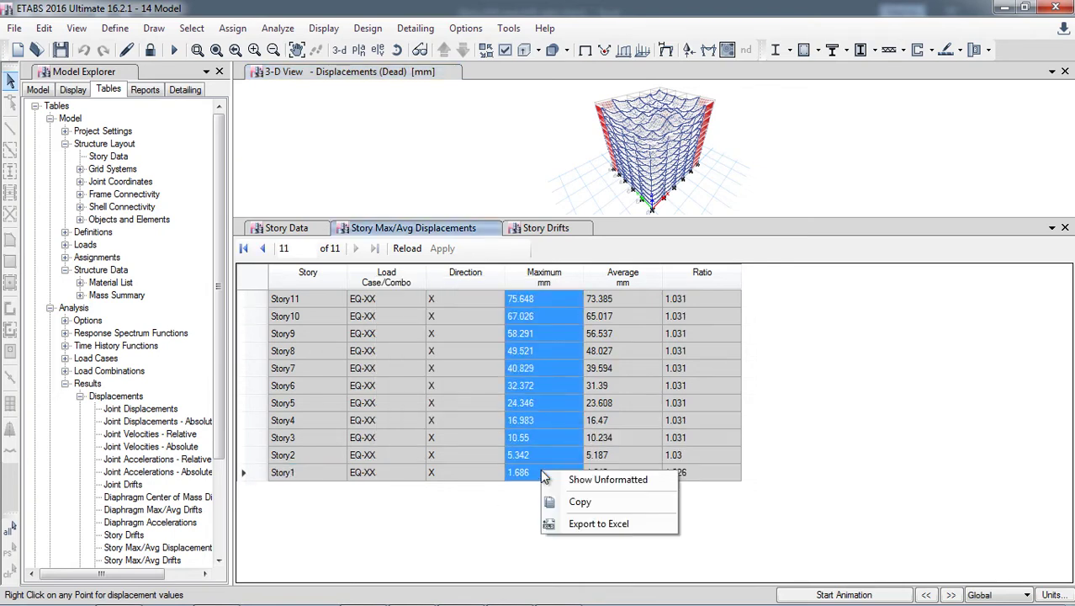
left_click(580, 504)
left_click(210, 589)
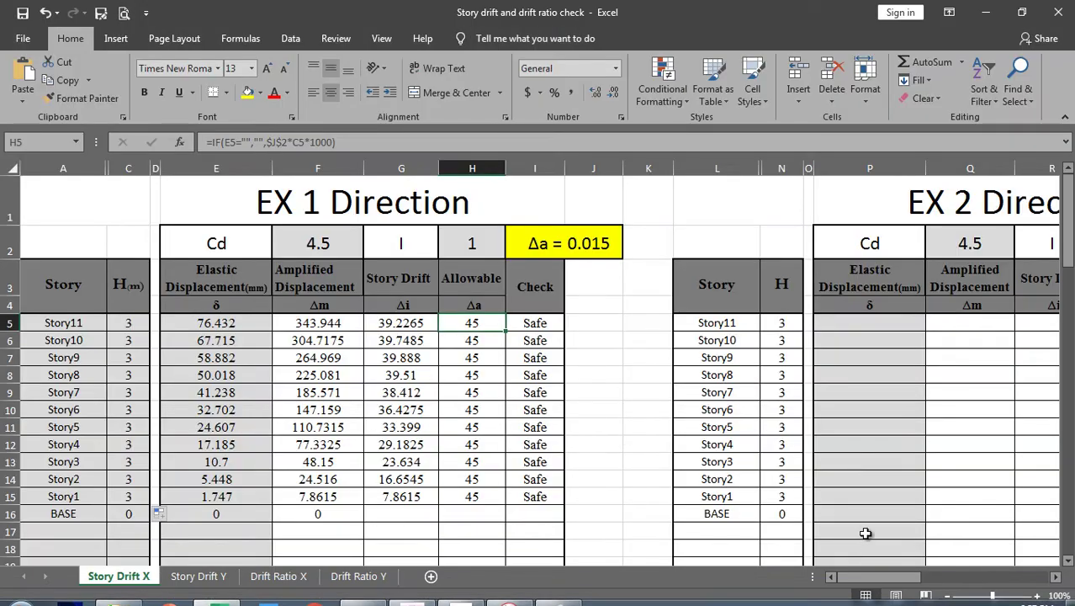
left_click_drag(875, 581, 906, 580)
left_click(453, 319)
right_click(452, 320)
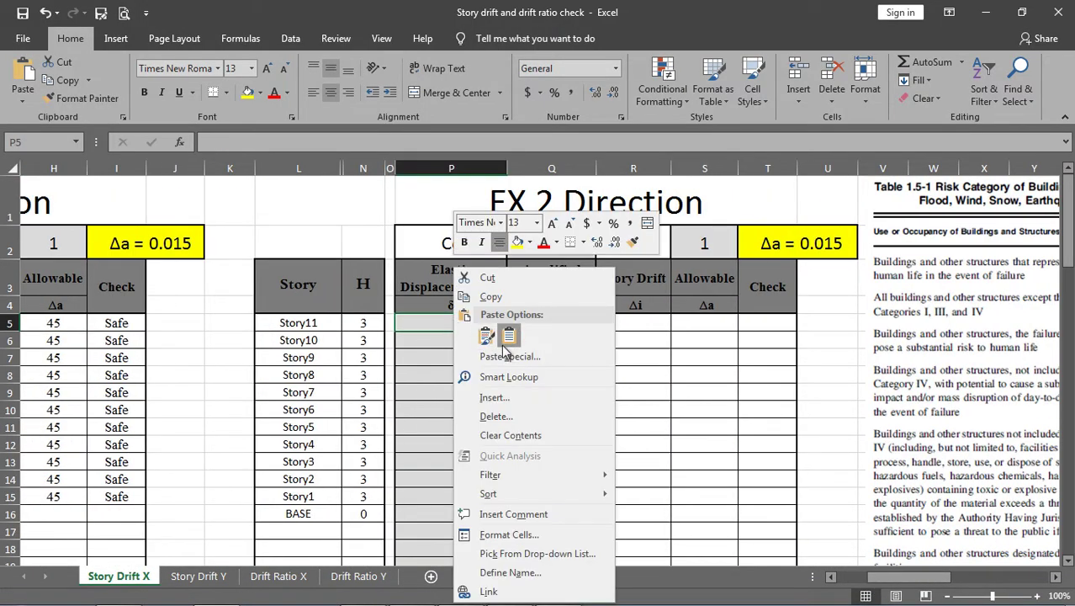
left_click(497, 267)
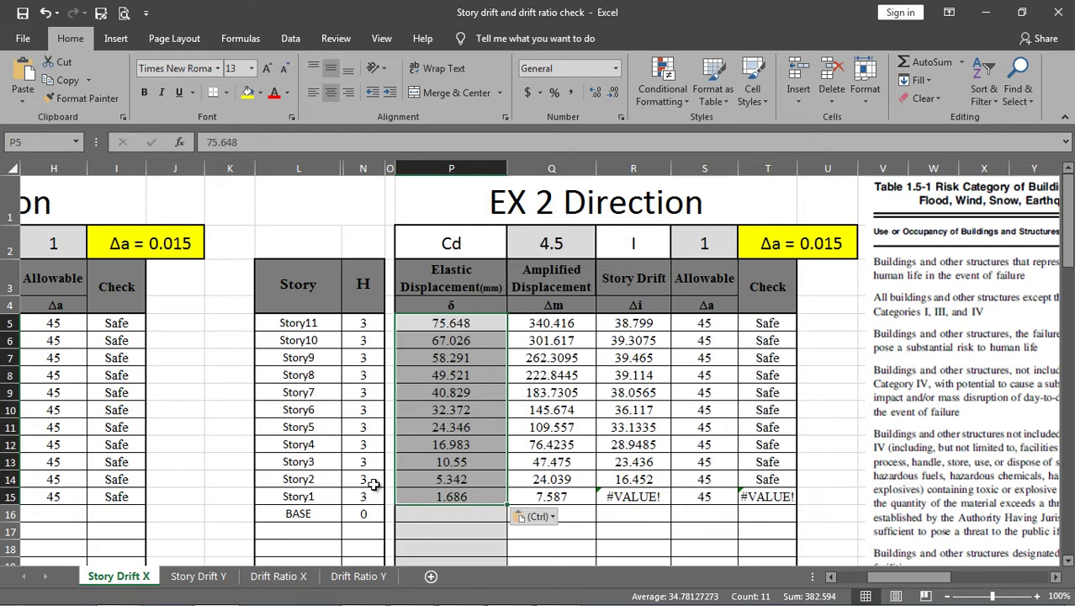
- Open the Drift Ratio X sheet to review the story drift ratio checks for the EX 1 and EX 2 Directions
scroll(365, 485, "left", 5)
left_click(198, 576)
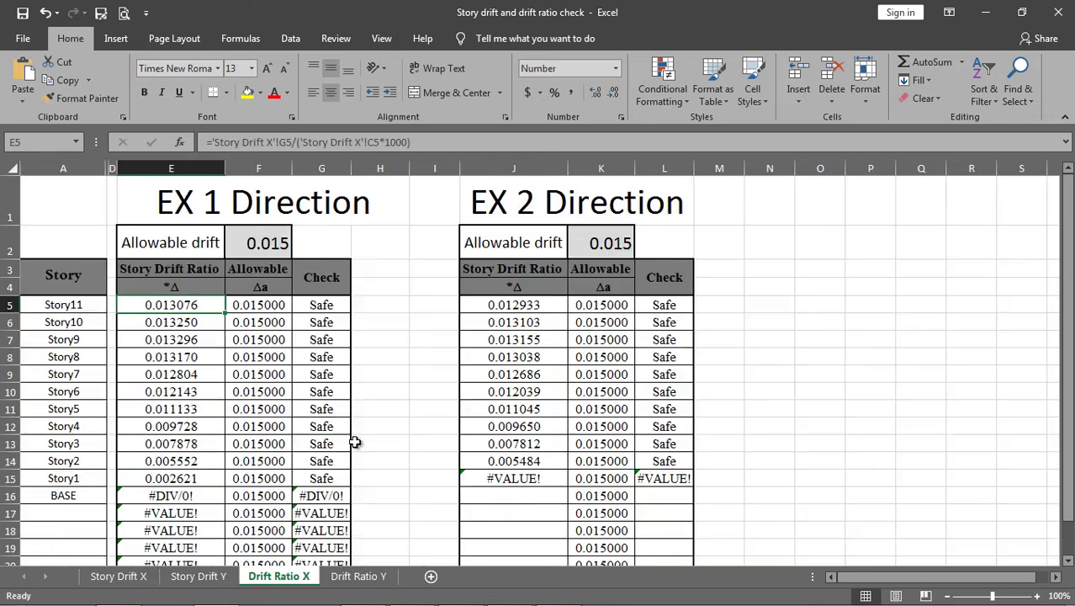
left_click(279, 577)
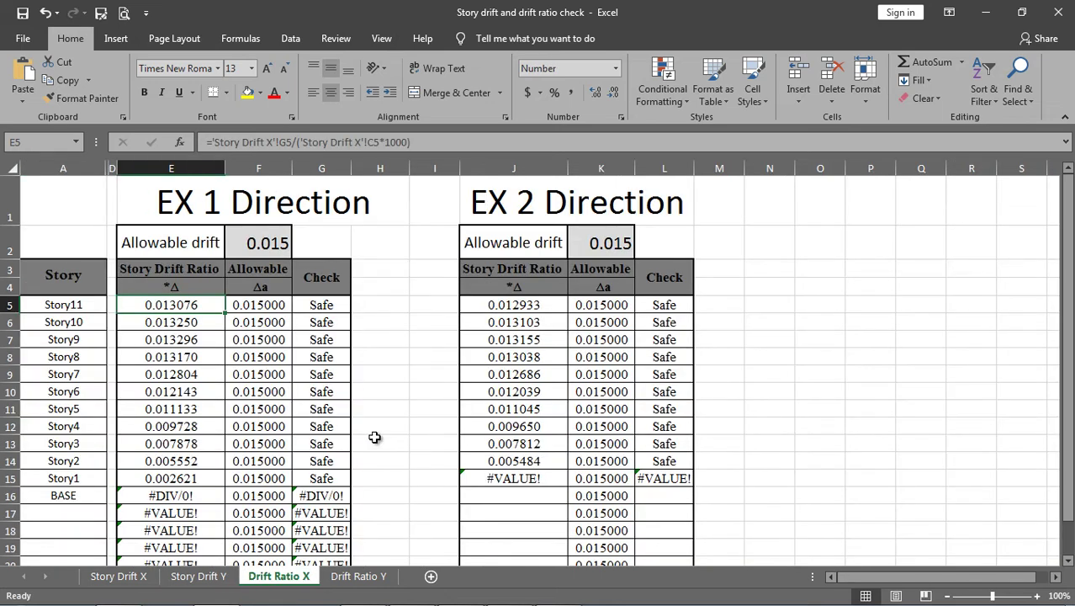